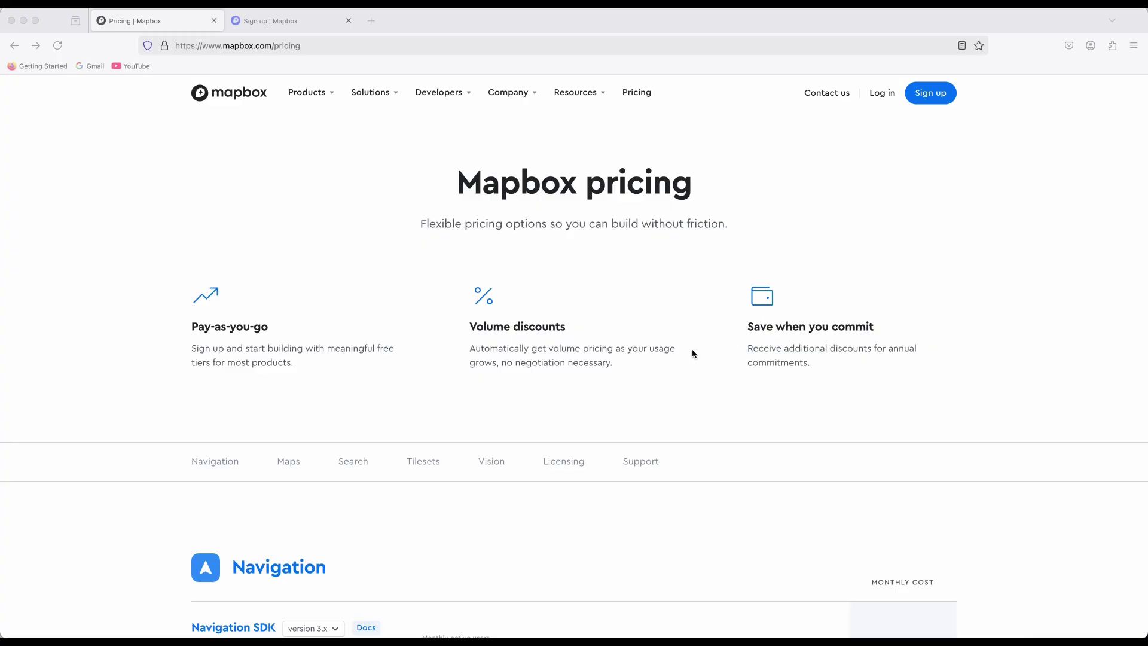
# Step: Scroll the Mapbox pricing page and highlight the Pay-as-you-go card's description text
pyautogui.click(843, 174)
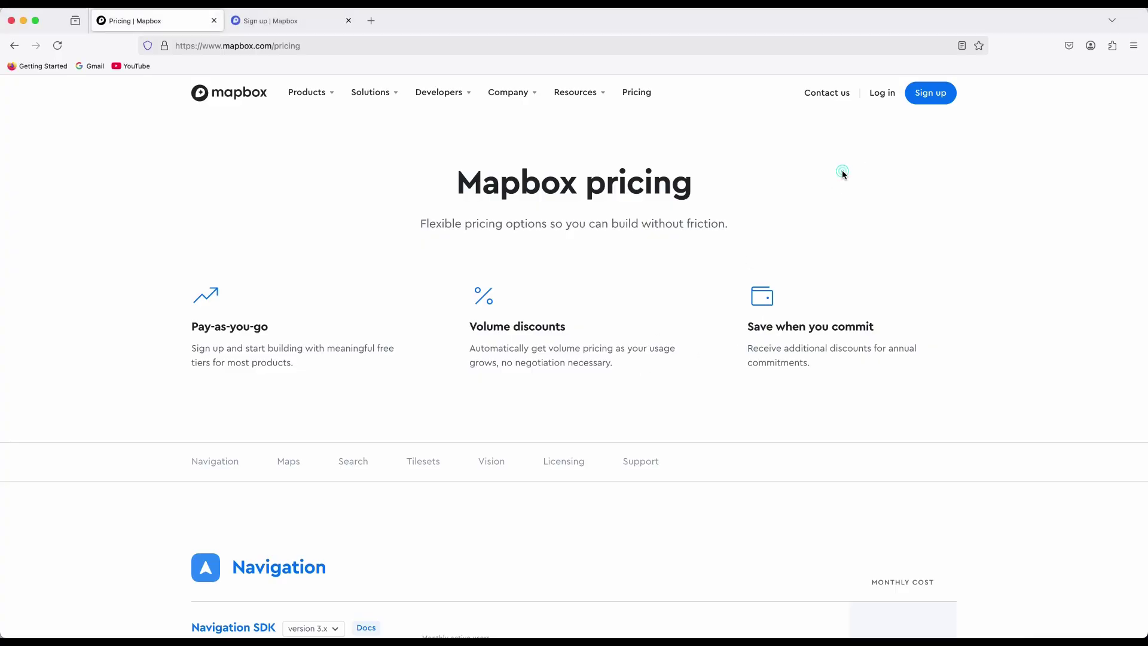
pyautogui.scroll(-1, 843, 174)
pyautogui.scroll(-1, 479, 323)
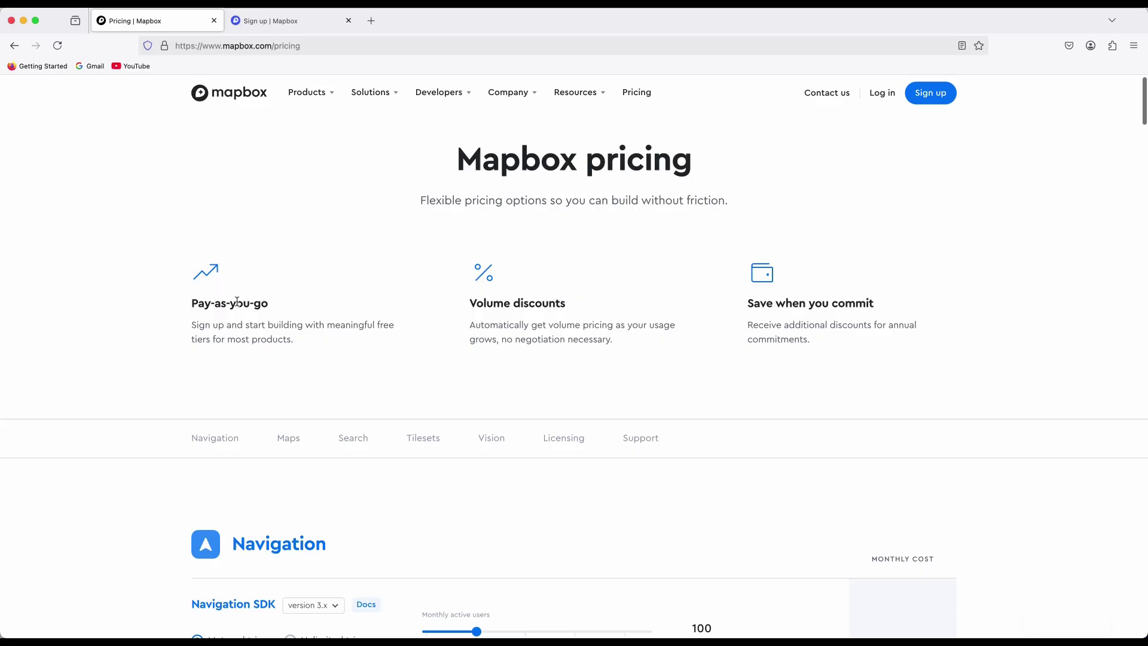
pyautogui.scroll(5, 238, 304)
pyautogui.hscroll(-1, 238, 304)
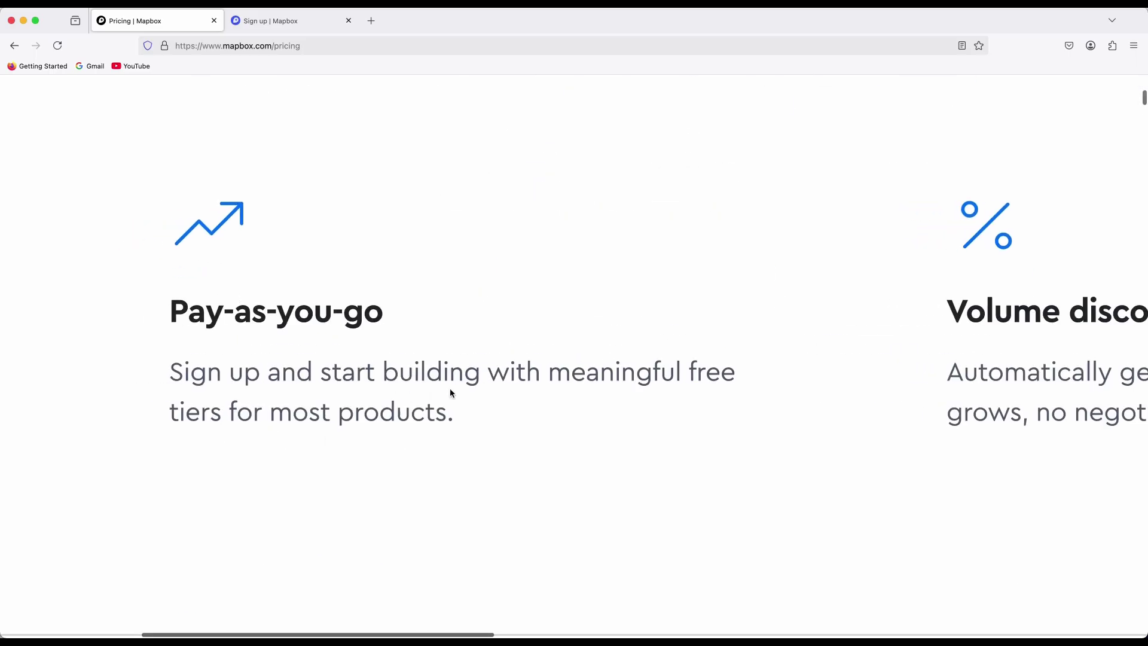
pyautogui.moveTo(167, 371); pyautogui.dragTo(226, 423)
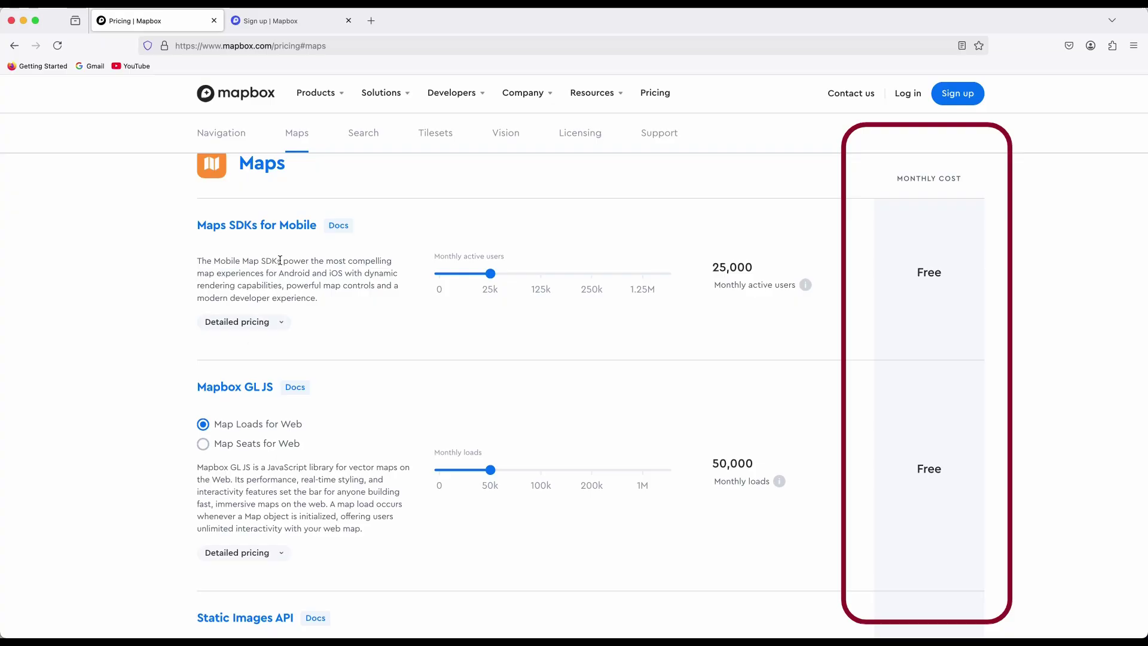
# Step: Scroll down through the pricing page's Maps section and the Mapbox Studio feature sections
pyautogui.scroll(-5, 339, 261)
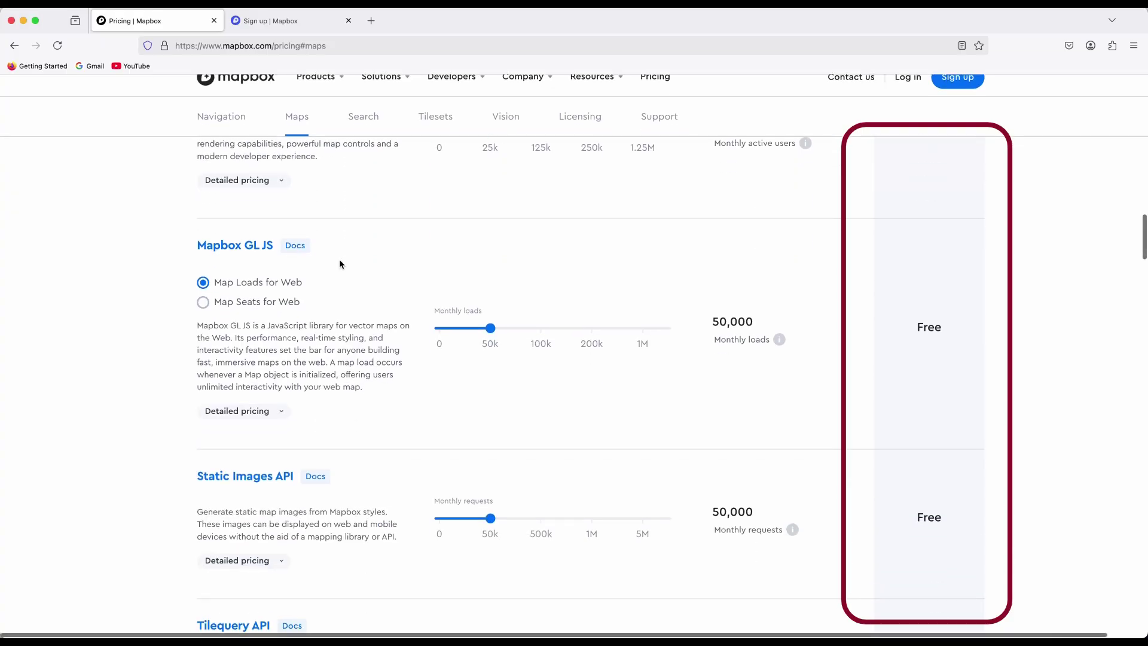
pyautogui.scroll(-2, 339, 263)
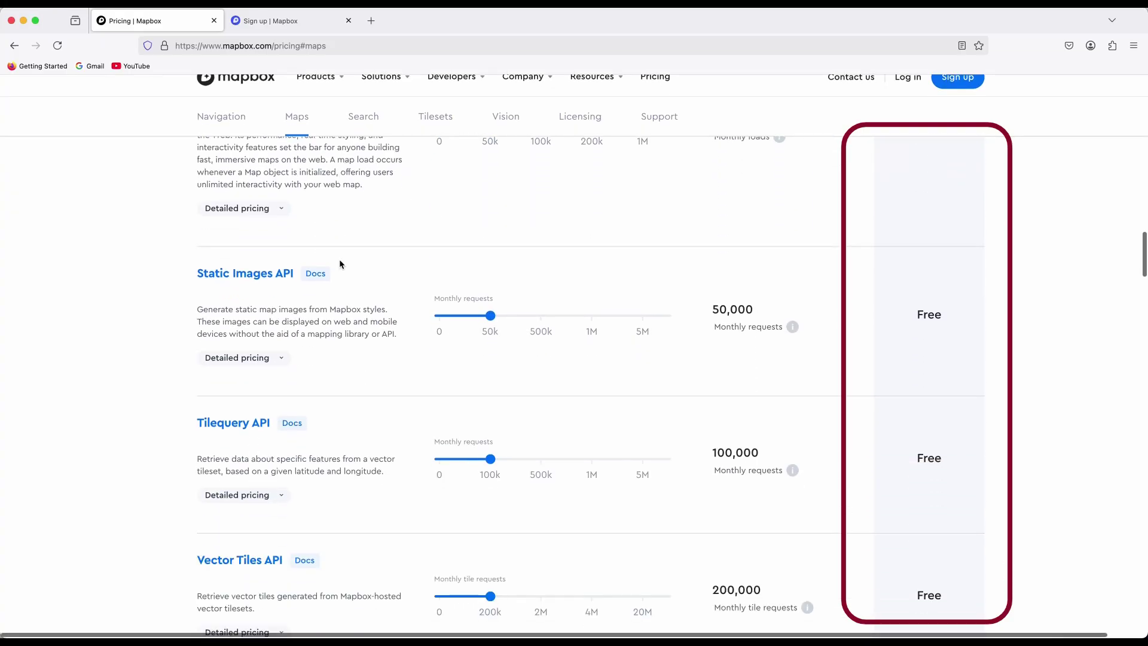
pyautogui.scroll(-3, 340, 260)
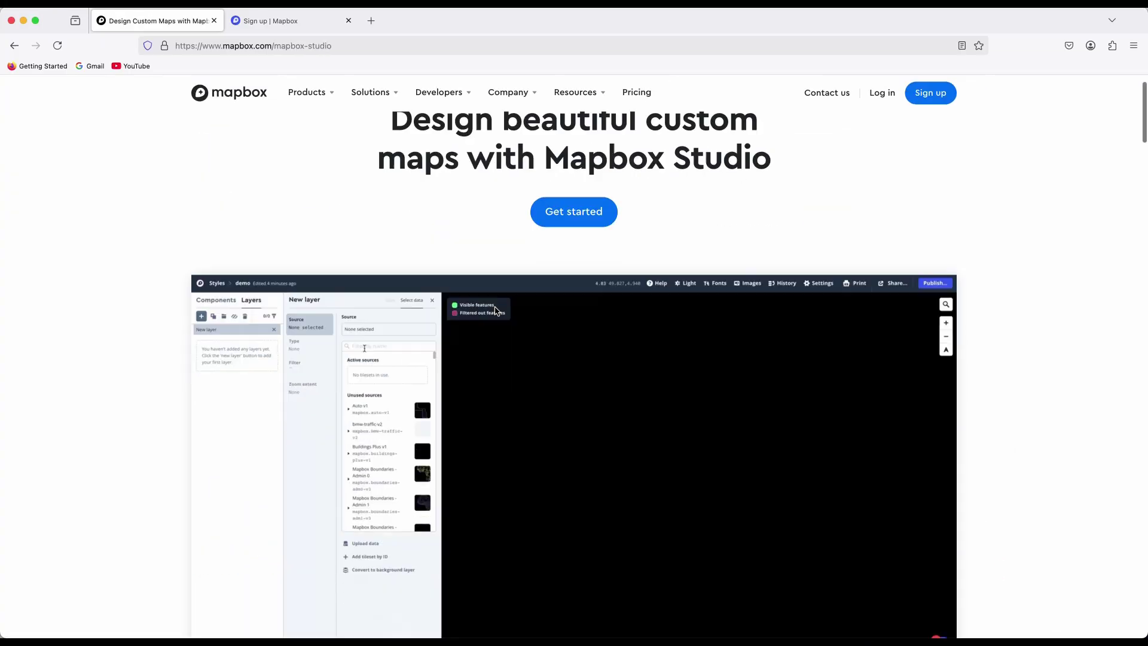
pyautogui.scroll(-2, 494, 301)
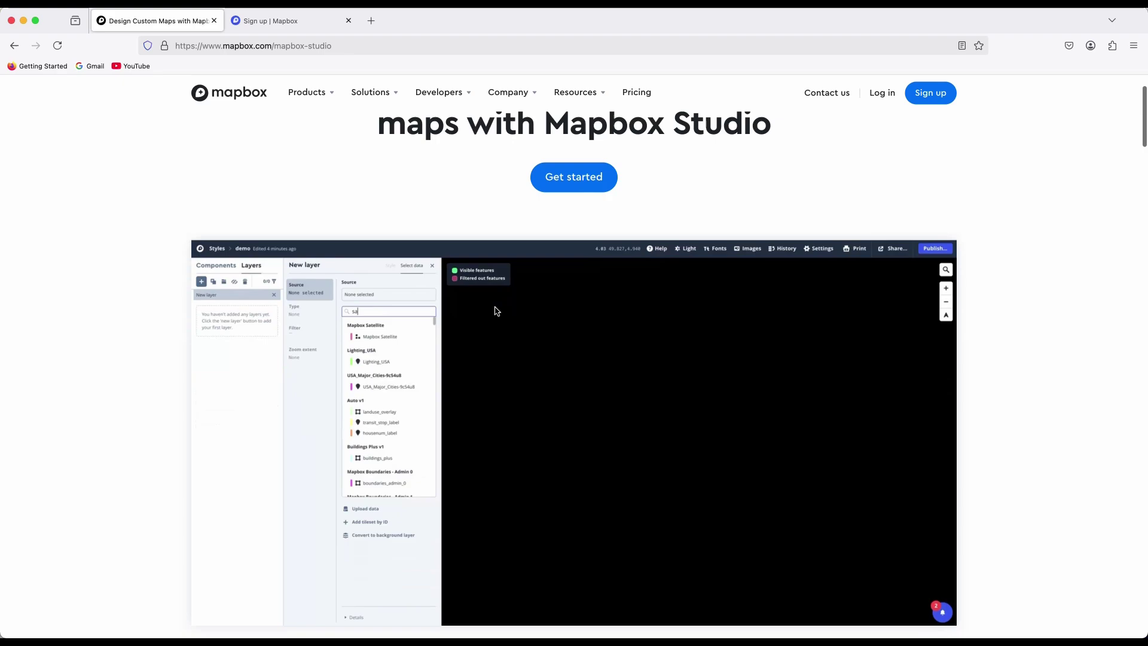
pyautogui.scroll(-1, 494, 301)
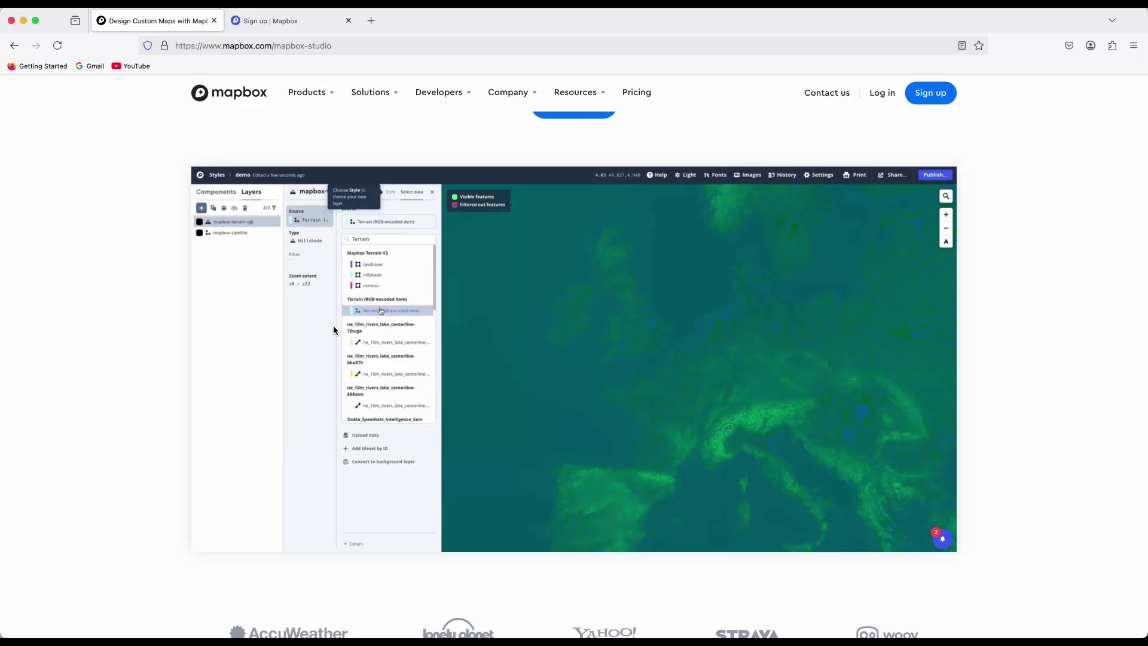
pyautogui.scroll(-10, 334, 330)
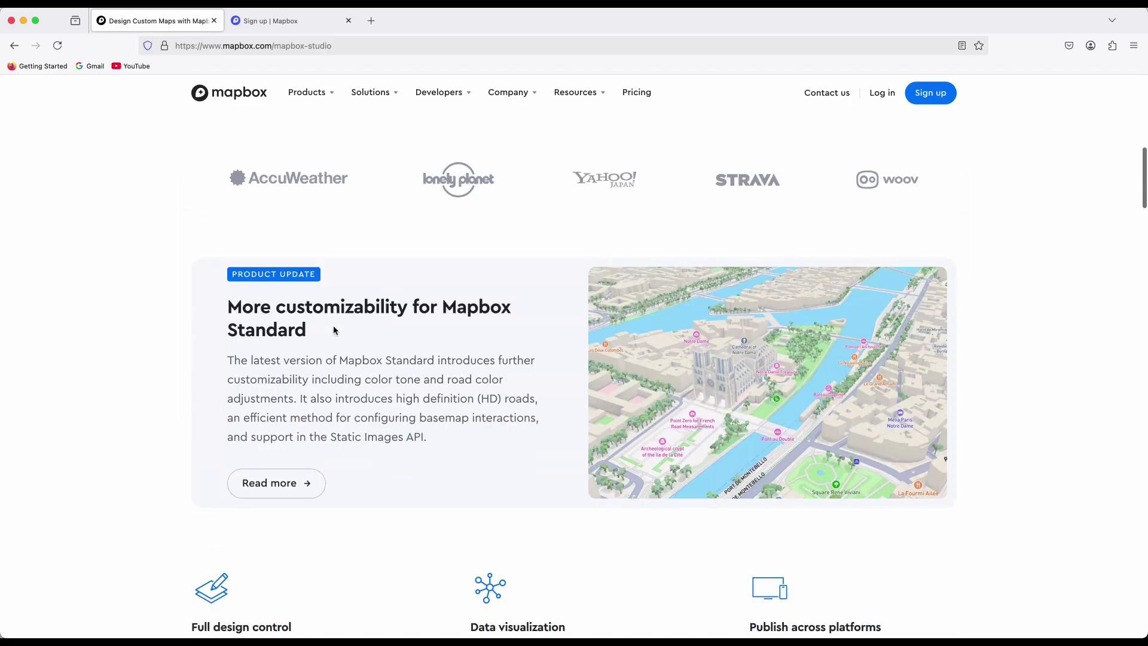
pyautogui.scroll(-2, 334, 330)
pyautogui.scroll(-10, 334, 330)
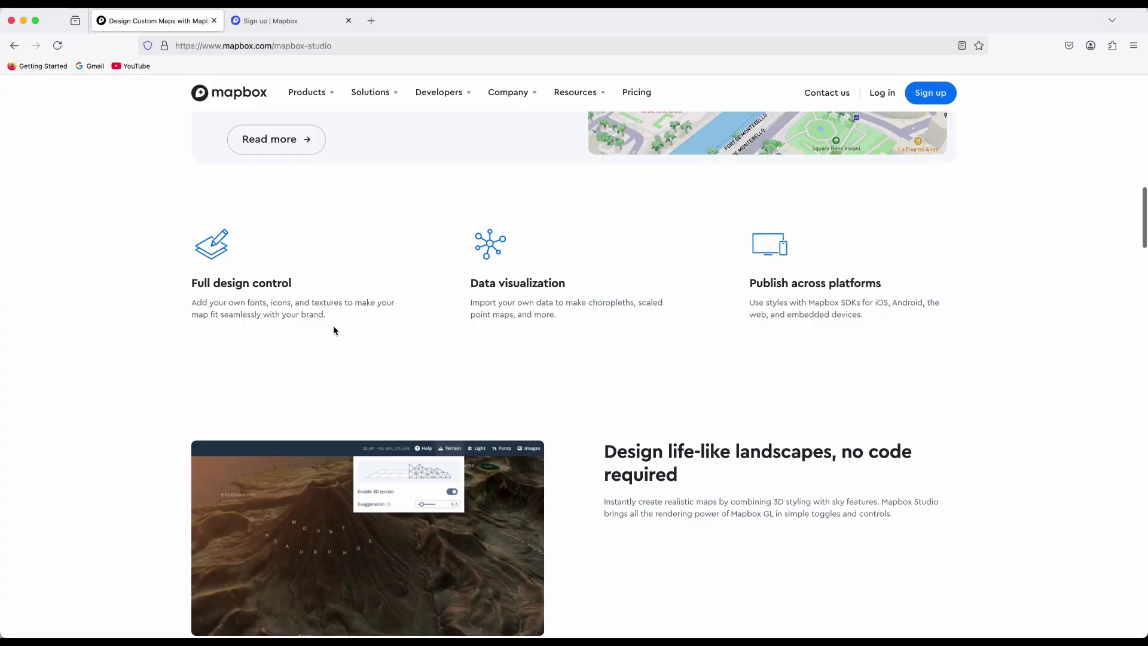
pyautogui.scroll(-4, 334, 330)
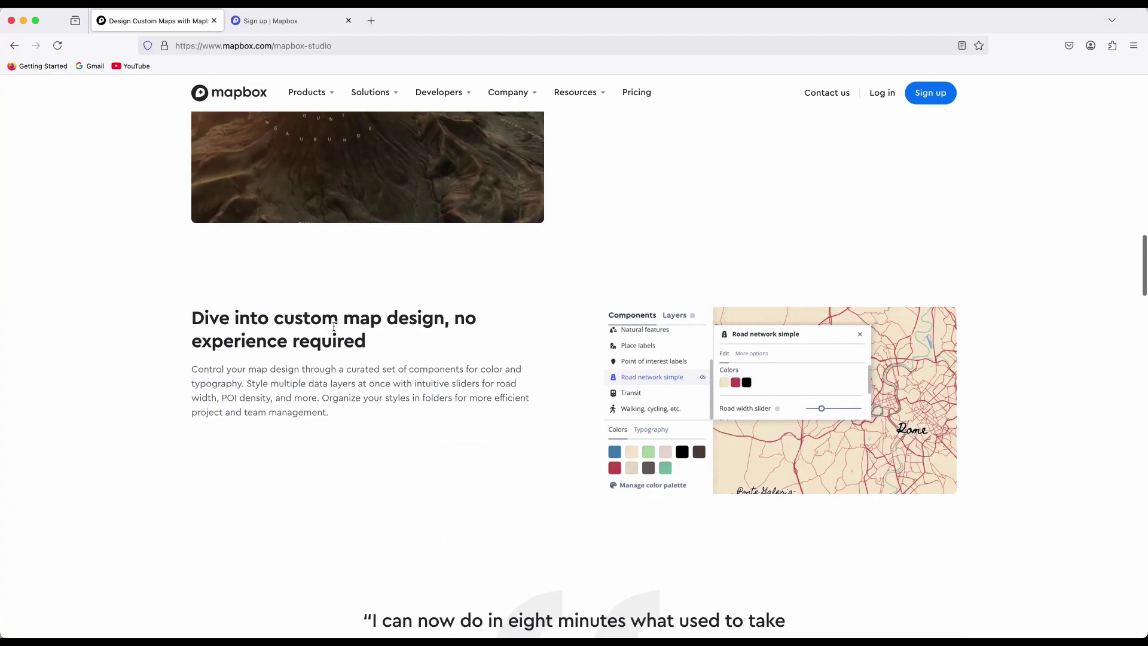
pyautogui.scroll(-1, 809, 395)
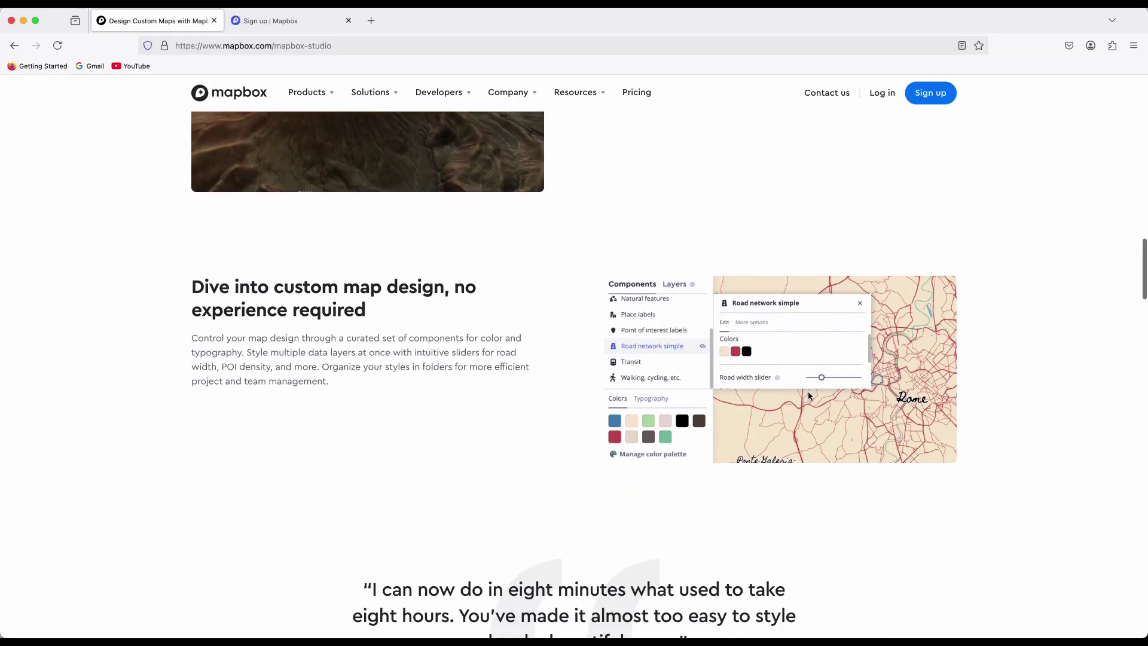
pyautogui.scroll(-13, 808, 395)
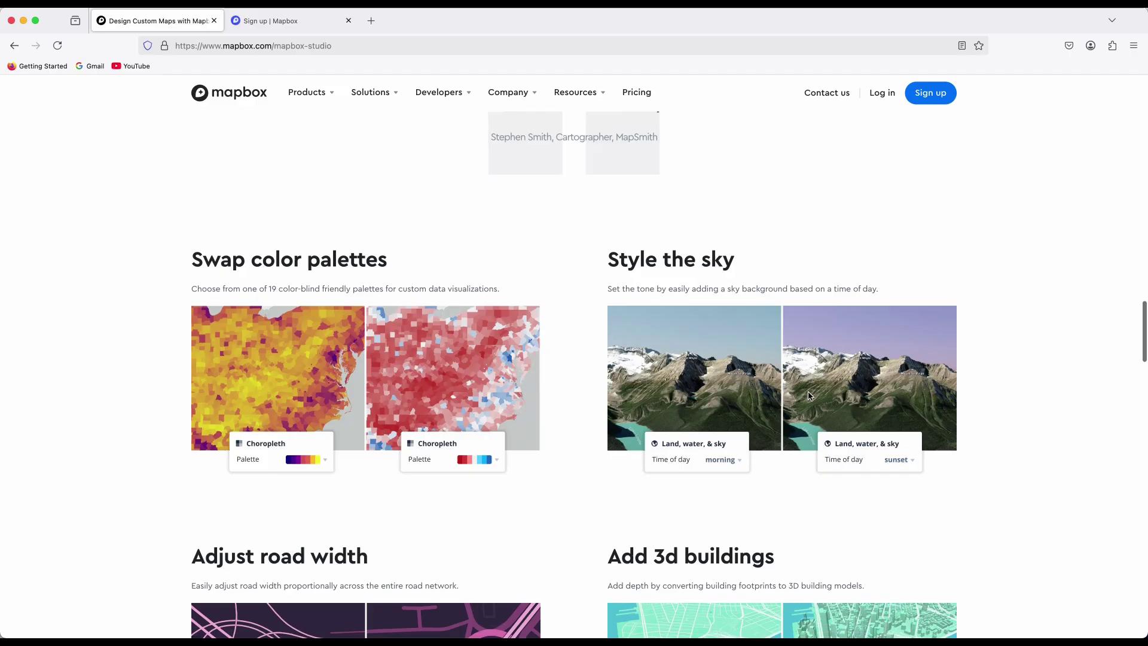
pyautogui.scroll(-3, 809, 395)
pyautogui.scroll(-4, 809, 395)
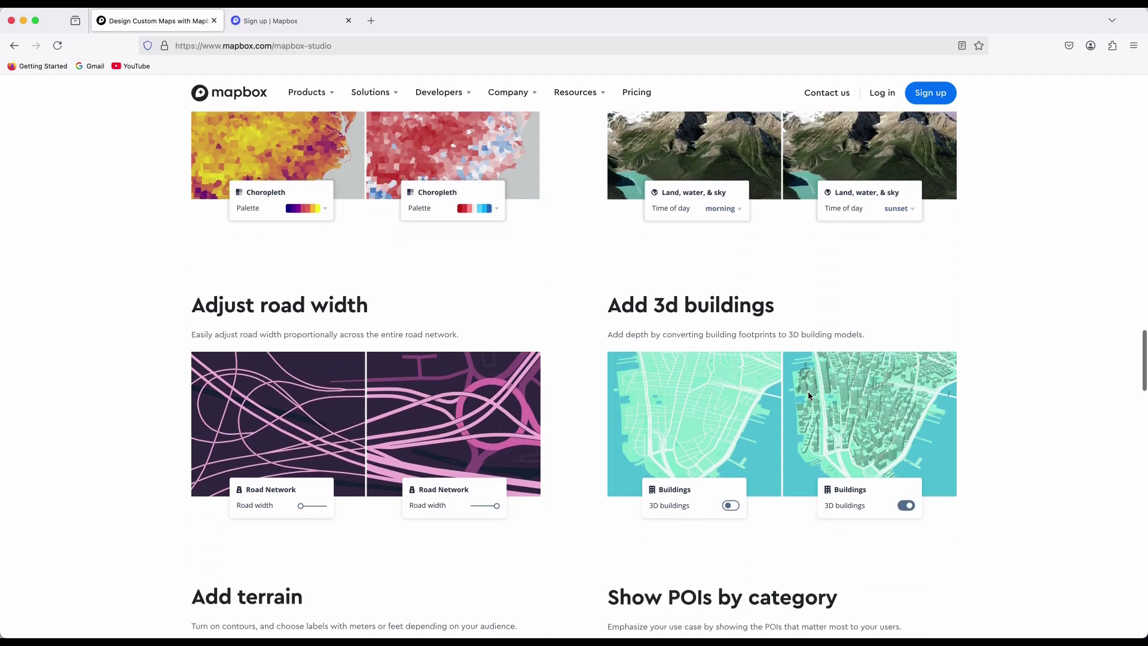
# Step: Enlarge the SVG export area slightly upward and open map (1).svg in Adobe Illustrator 2024
pyautogui.scroll(-5, 808, 395)
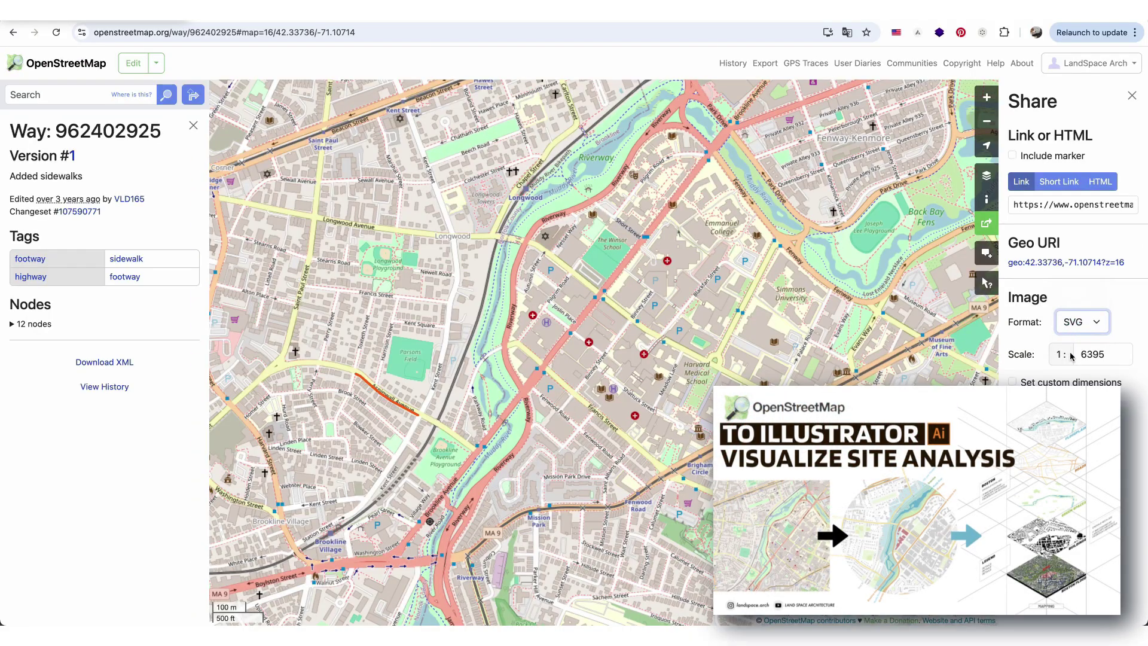
pyautogui.moveTo(814, 96); pyautogui.dragTo(815, 93)
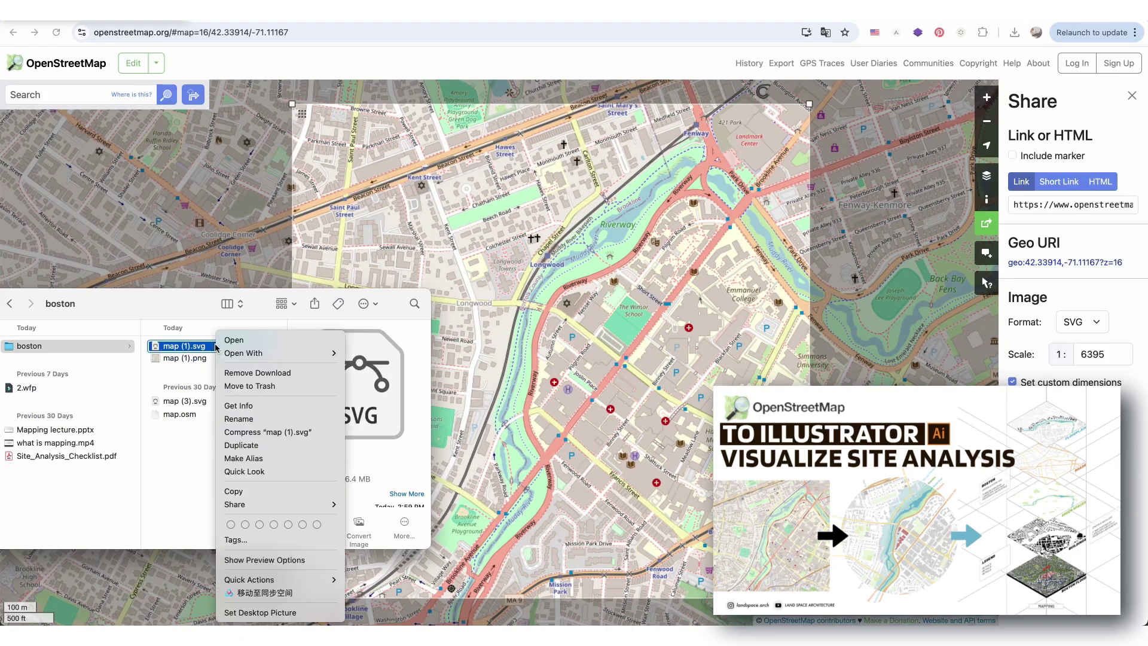
pyautogui.moveTo(323, 353)
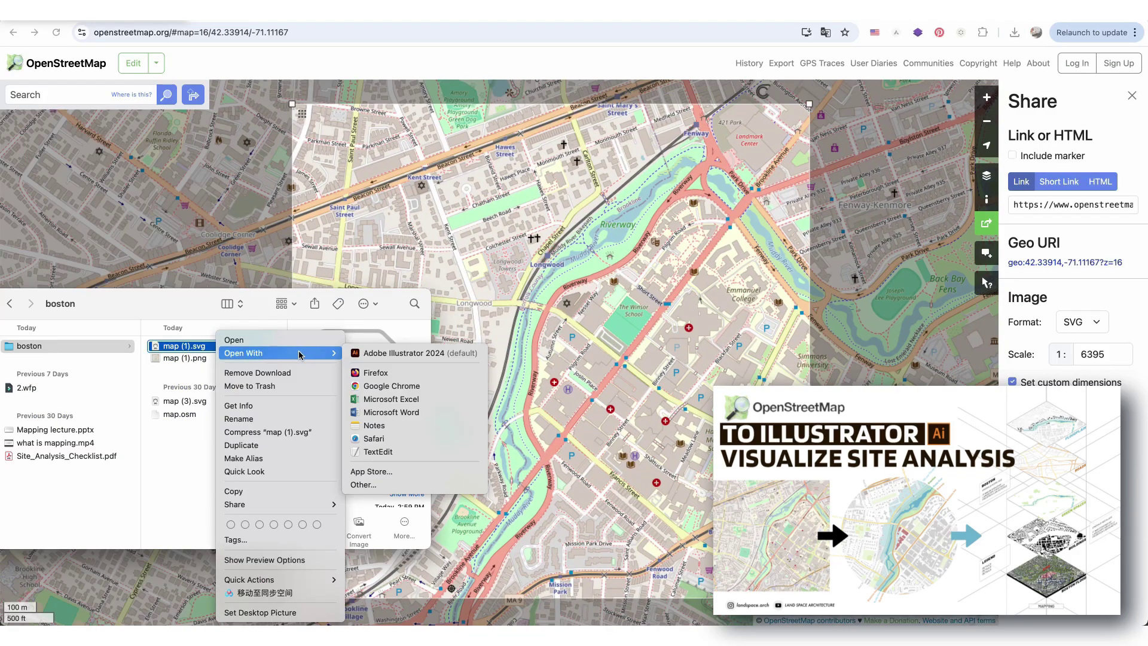
pyautogui.click(428, 354)
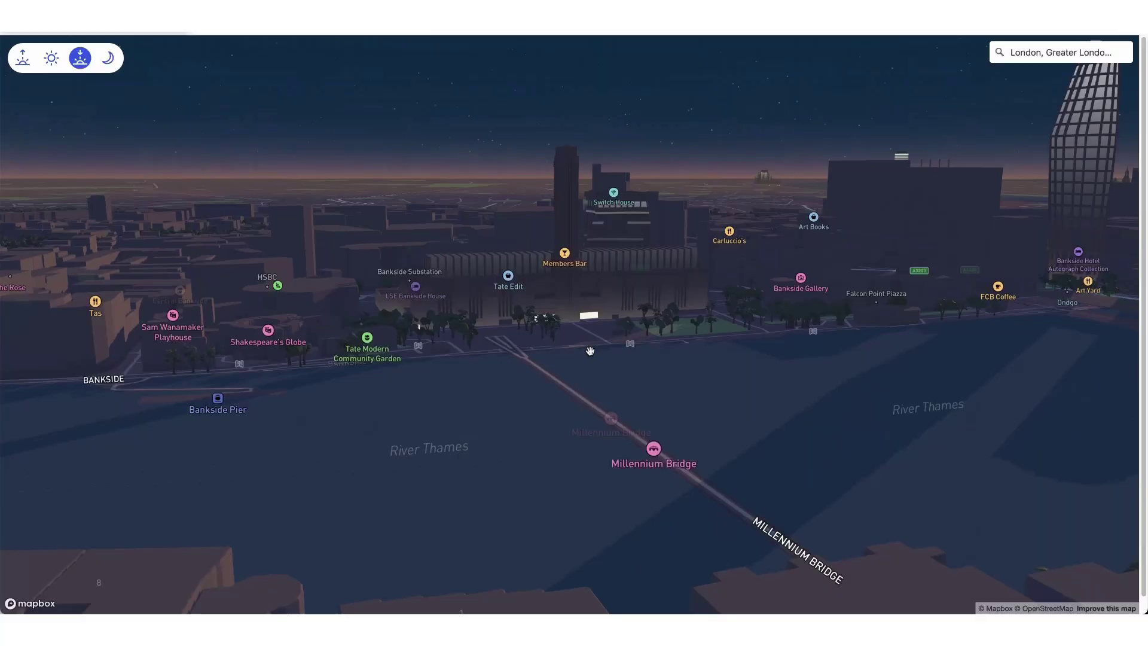
# Step: Switch the 3D London map through the night, day and dawn lighting presets
pyautogui.click(110, 64)
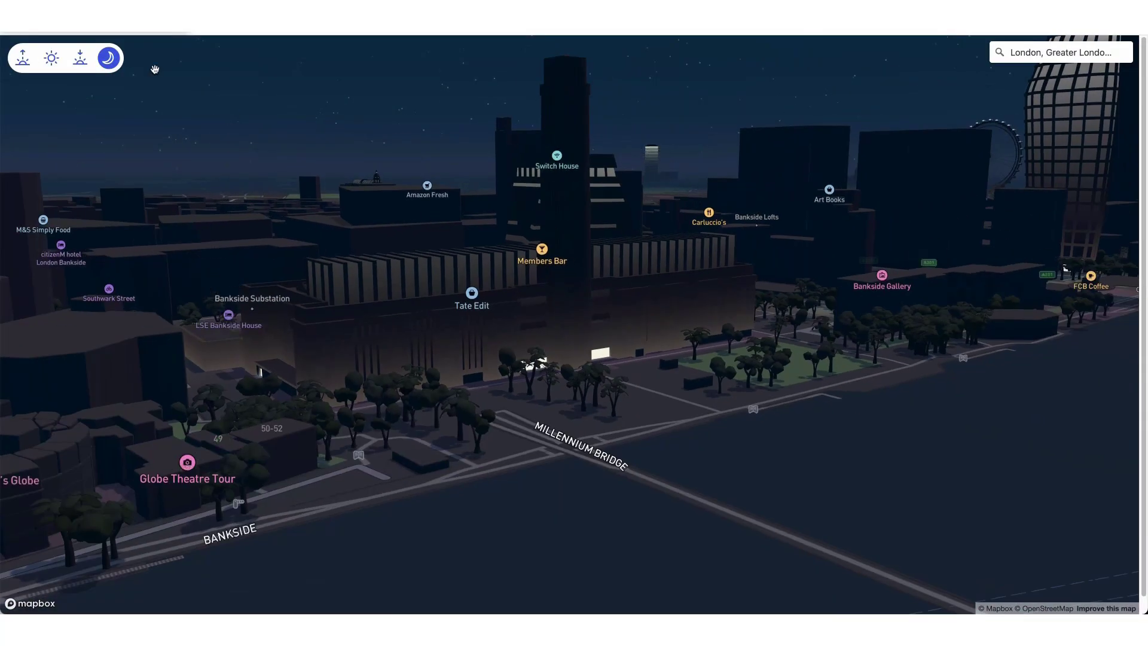
pyautogui.click(52, 58)
pyautogui.click(23, 58)
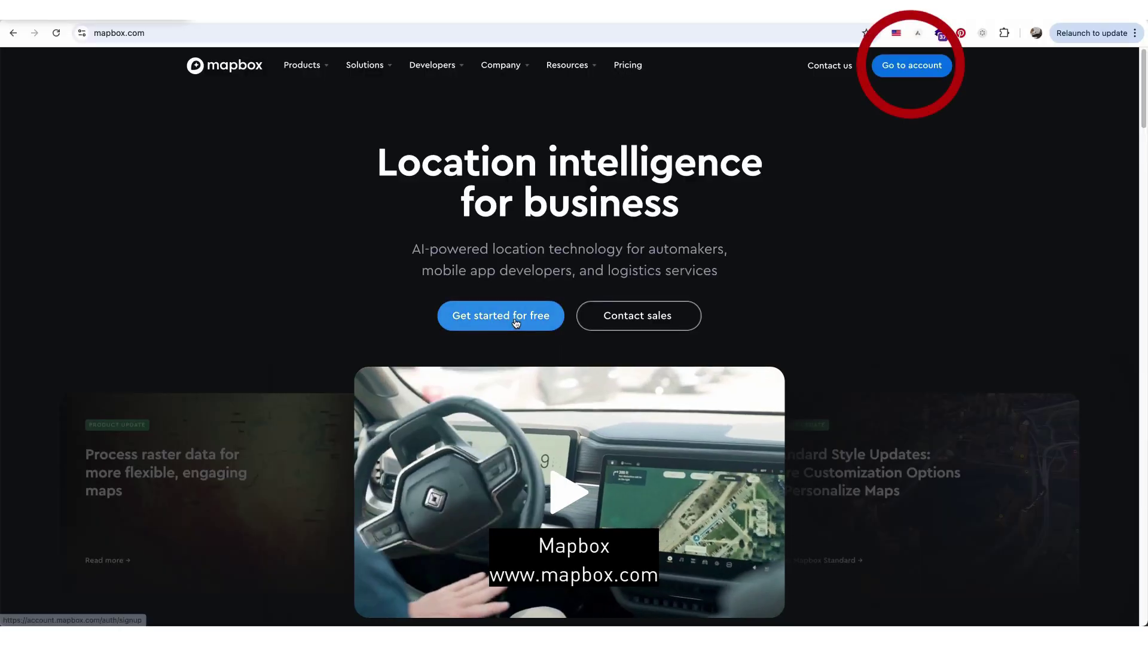
# Step: Start the free sign-up to reach the account console, then open Style editor's saved styles
pyautogui.click(516, 317)
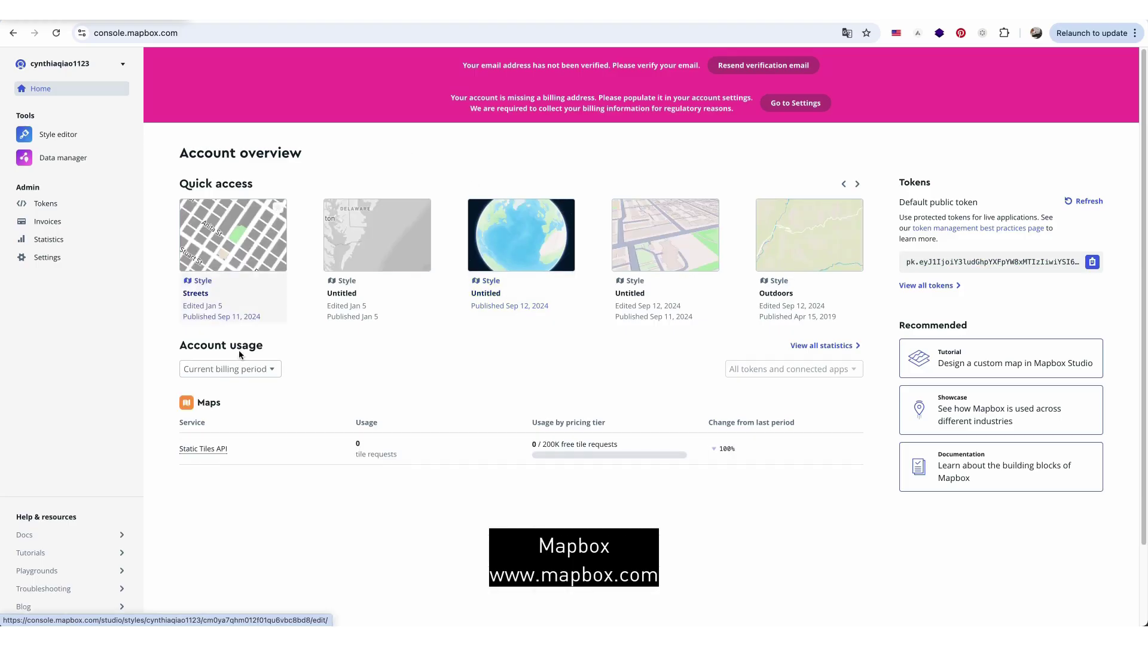
pyautogui.click(81, 142)
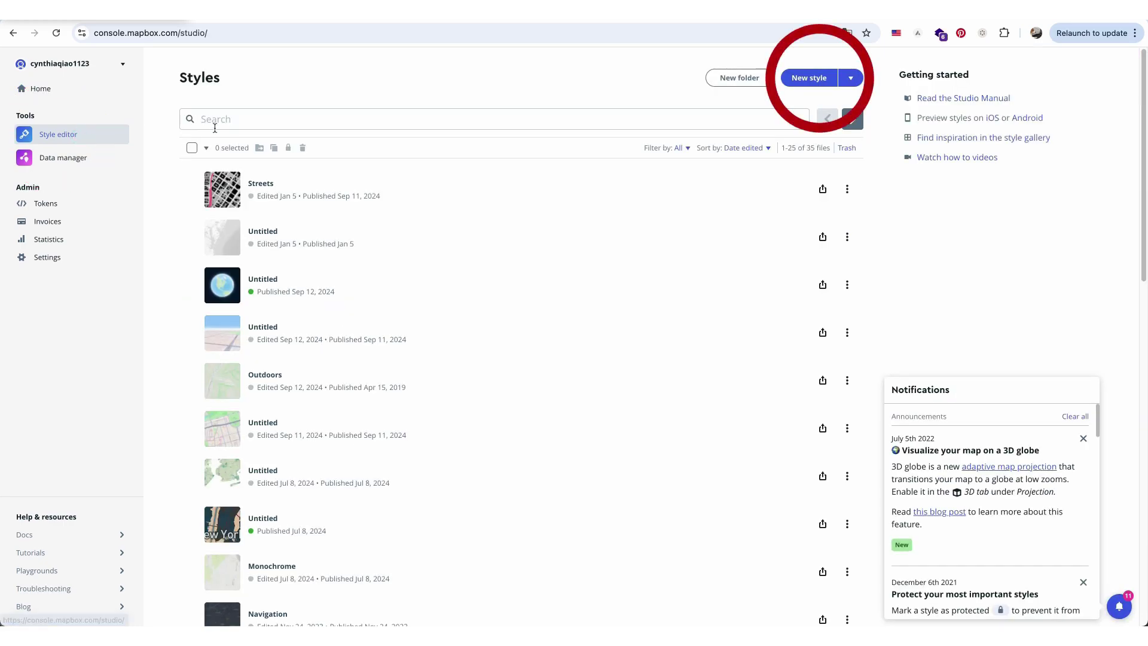
# Step: Start a new classic-template style and preview Monochrome's Dark, Midnight, Golden and Sky variations
pyautogui.click(851, 78)
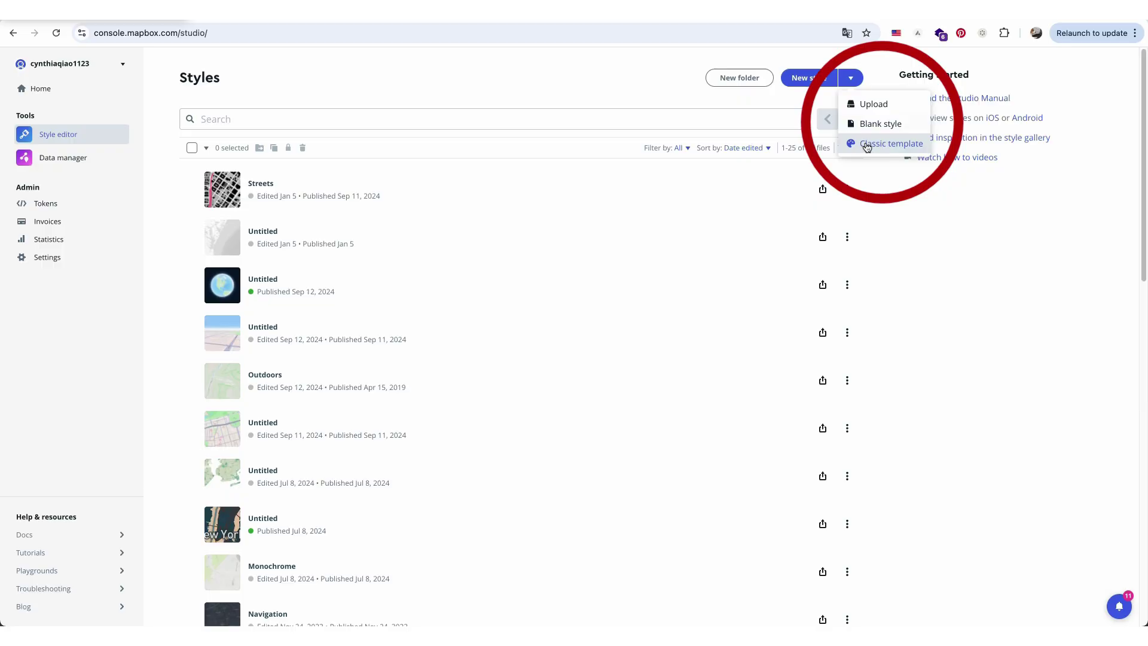
pyautogui.click(867, 147)
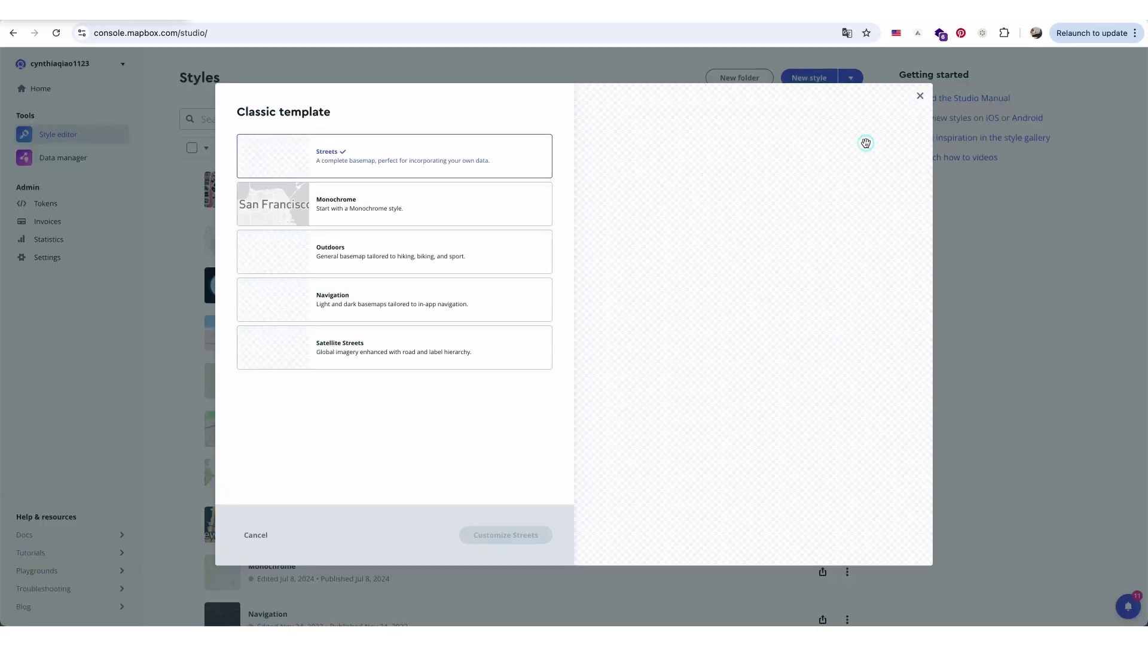
pyautogui.click(377, 199)
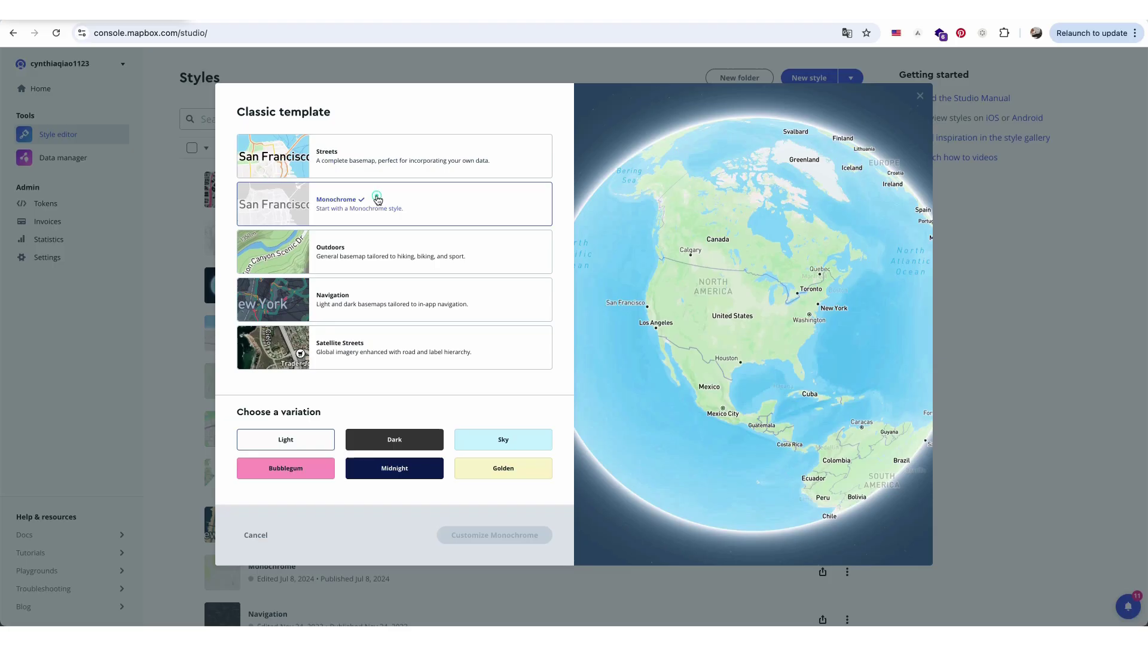
pyautogui.click(417, 441)
pyautogui.click(421, 470)
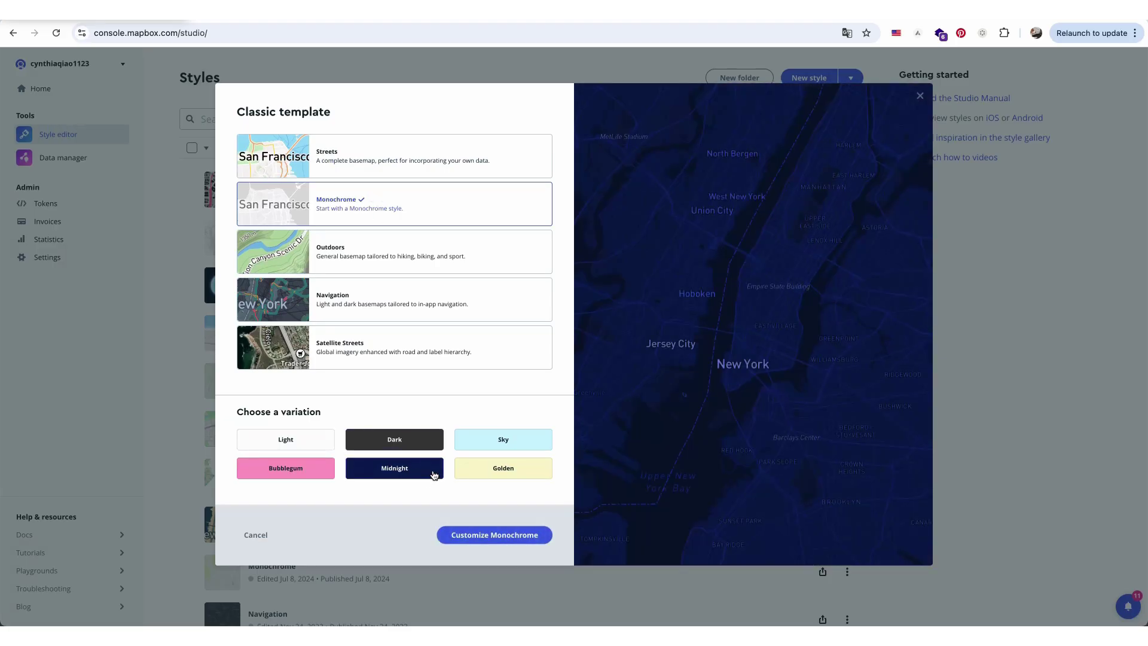
pyautogui.click(500, 468)
pyautogui.click(503, 440)
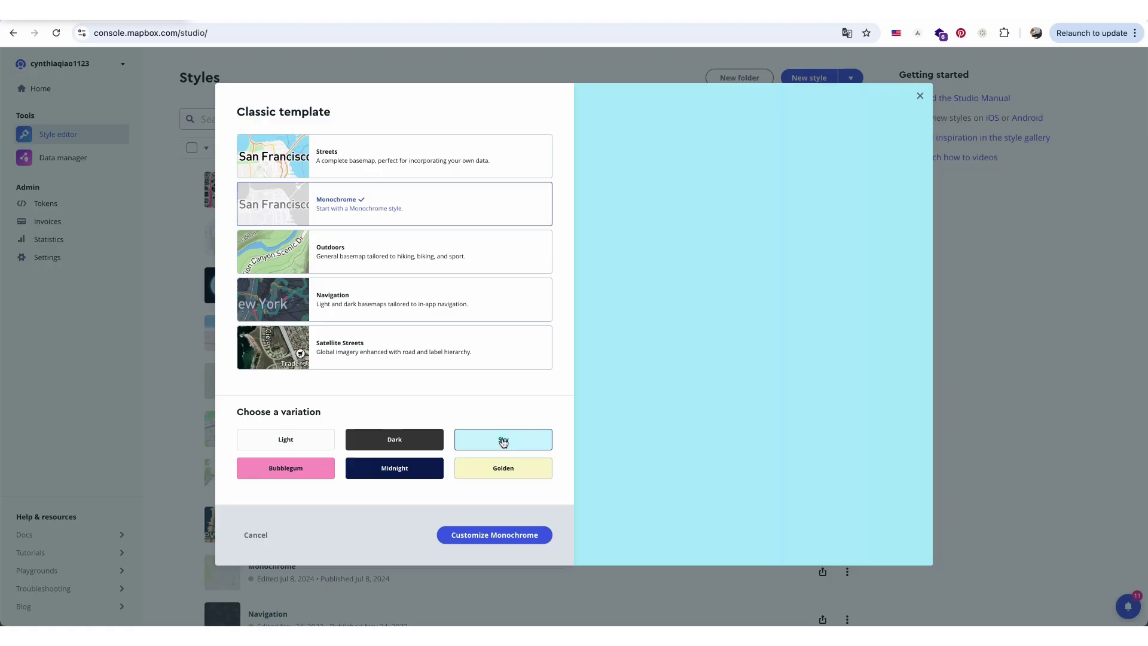
pyautogui.click(503, 440)
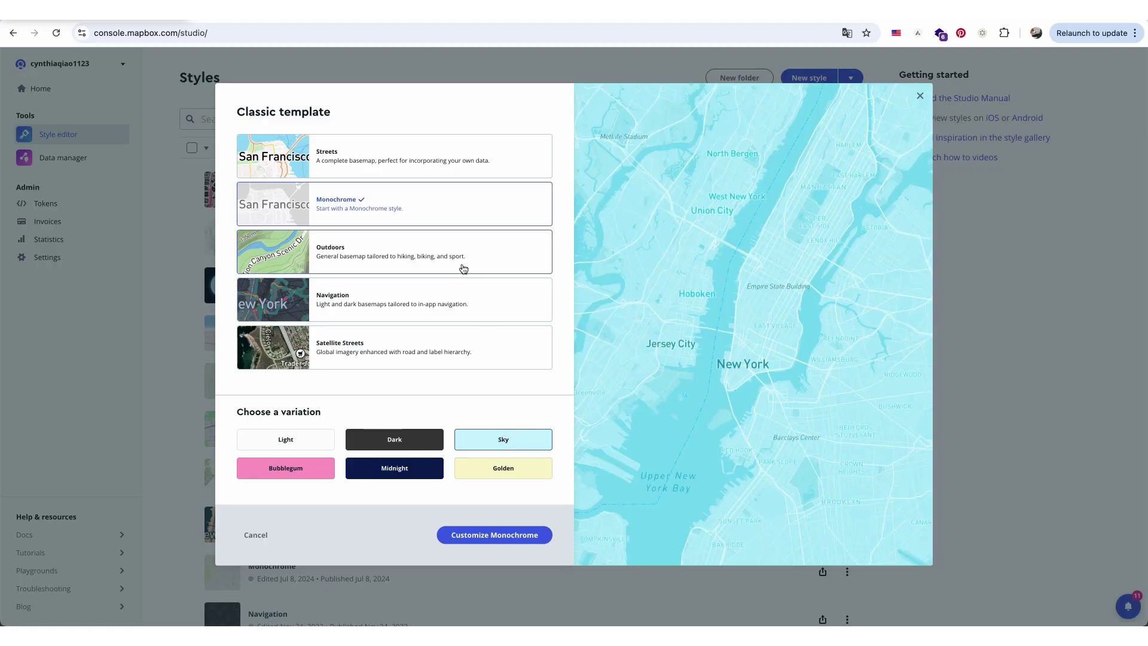
# Step: Preview the Navigation, Outdoors and Satellite Streets templates, then create the style from Monochrome
pyautogui.click(461, 303)
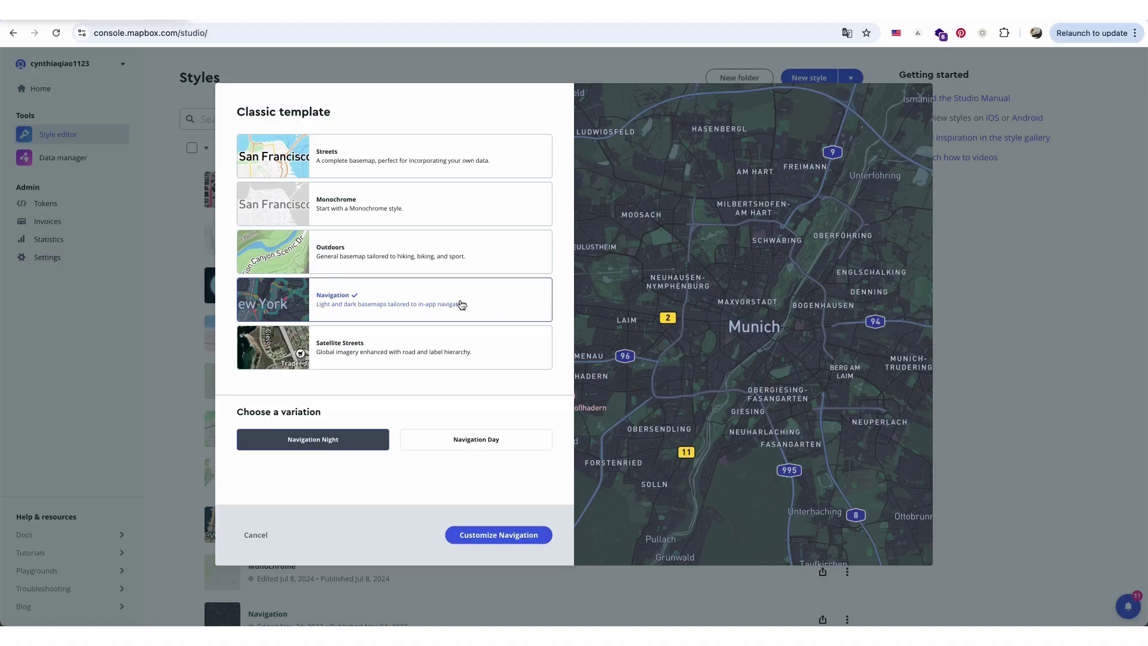
pyautogui.click(445, 246)
pyautogui.scroll(5, 718, 362)
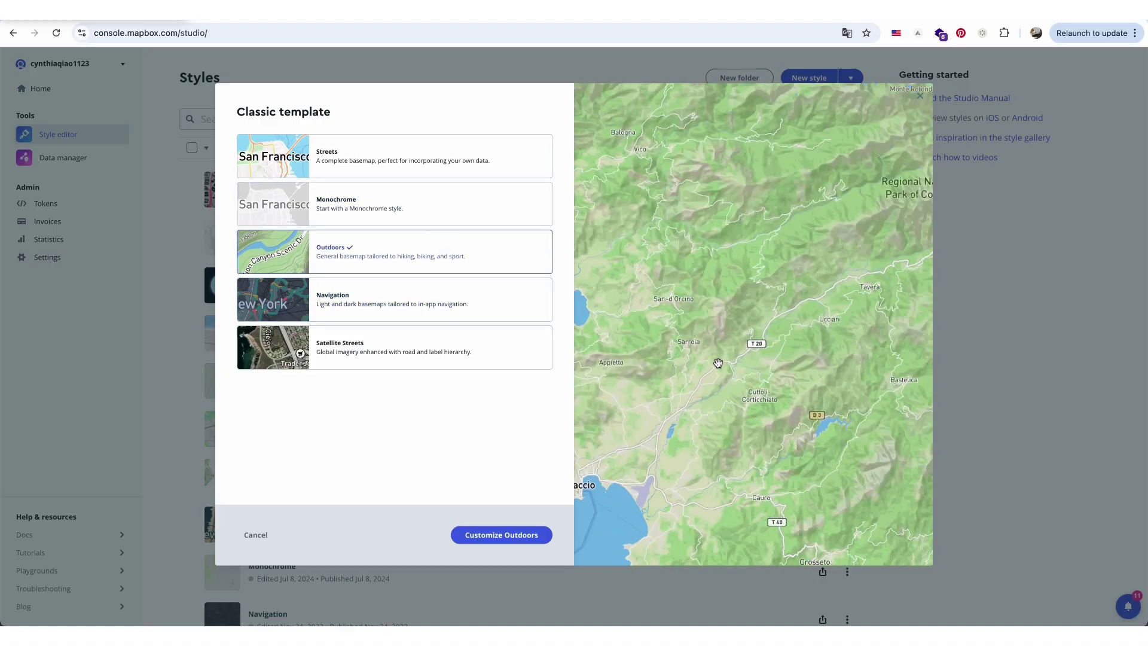
pyautogui.scroll(6, 717, 306)
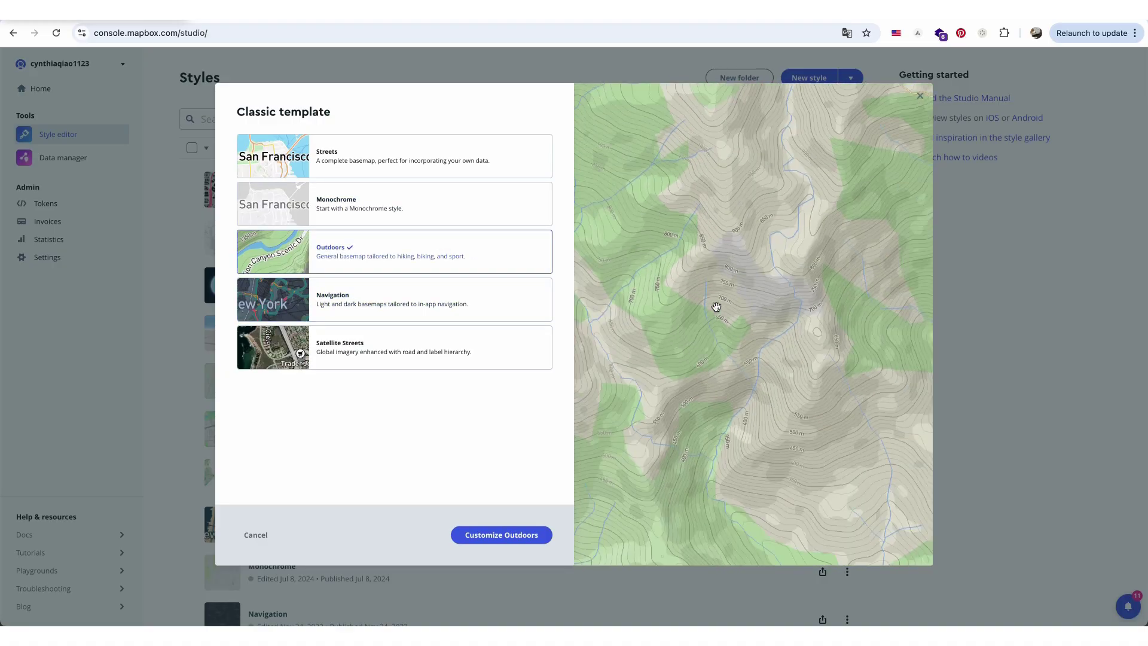
pyautogui.scroll(3, 717, 307)
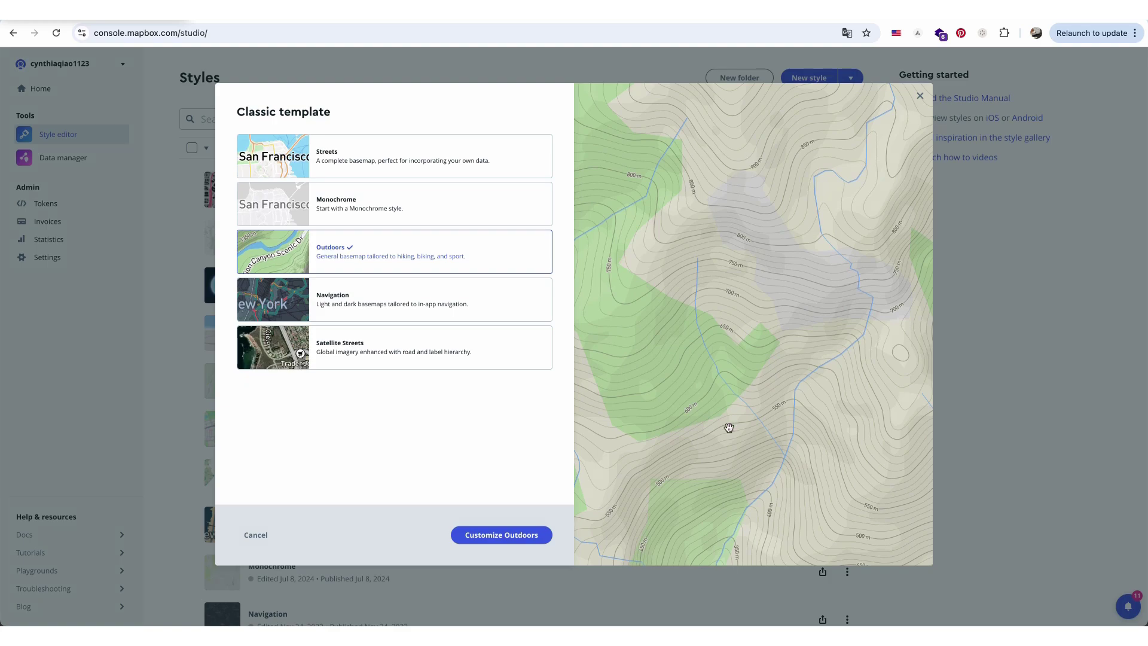
pyautogui.click(454, 344)
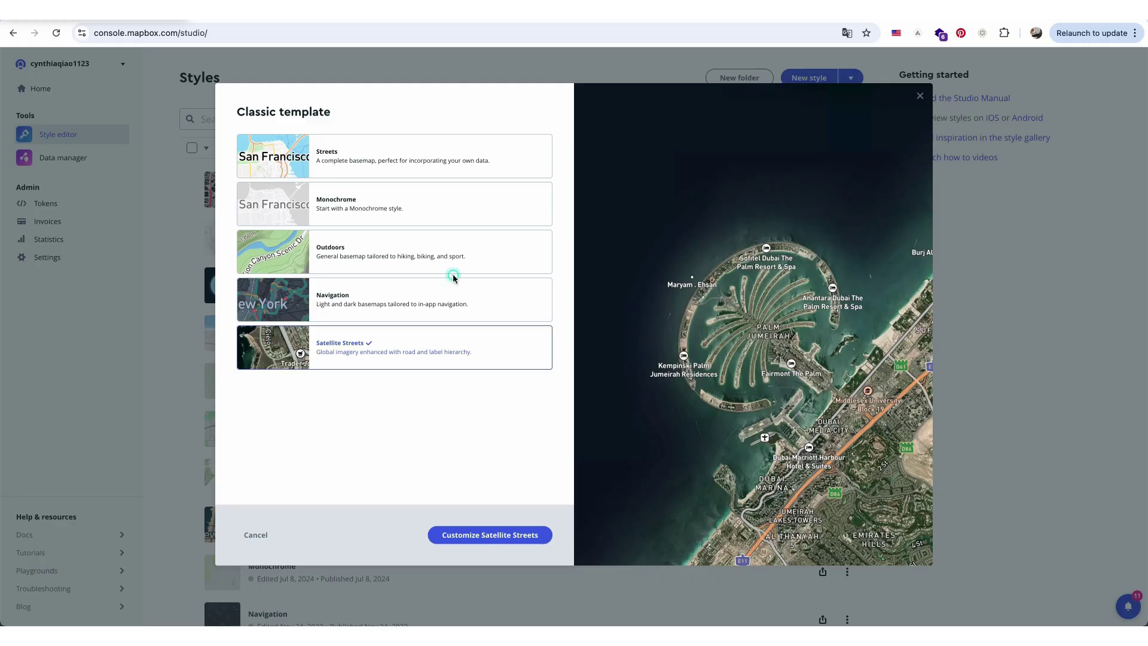
pyautogui.click(446, 206)
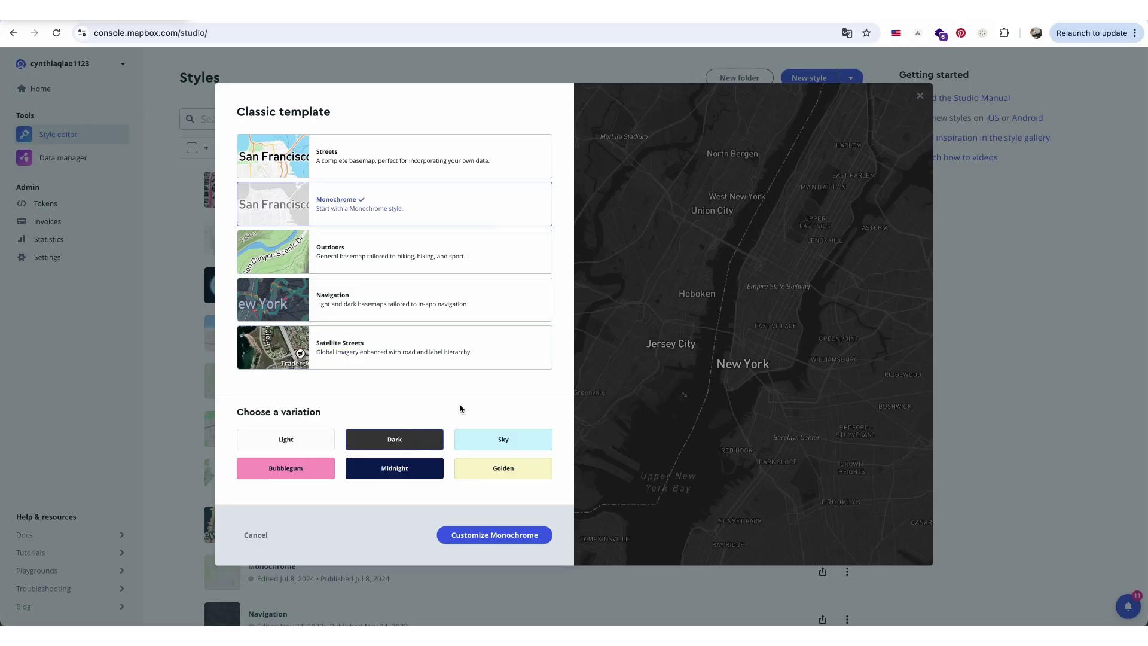
pyautogui.click(524, 544)
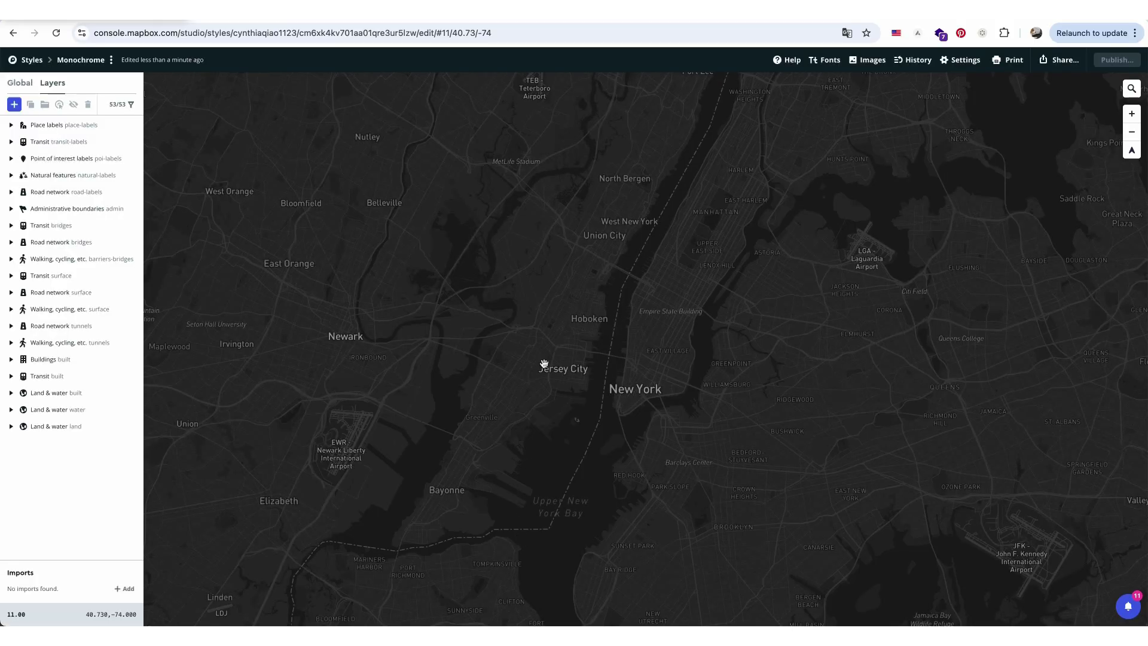
# Step: Search 'boston' to move the map to Boston, Massachusetts, then pan to Fenway-Kenmore
pyautogui.scroll(-5, 543, 367)
pyautogui.click(1132, 89)
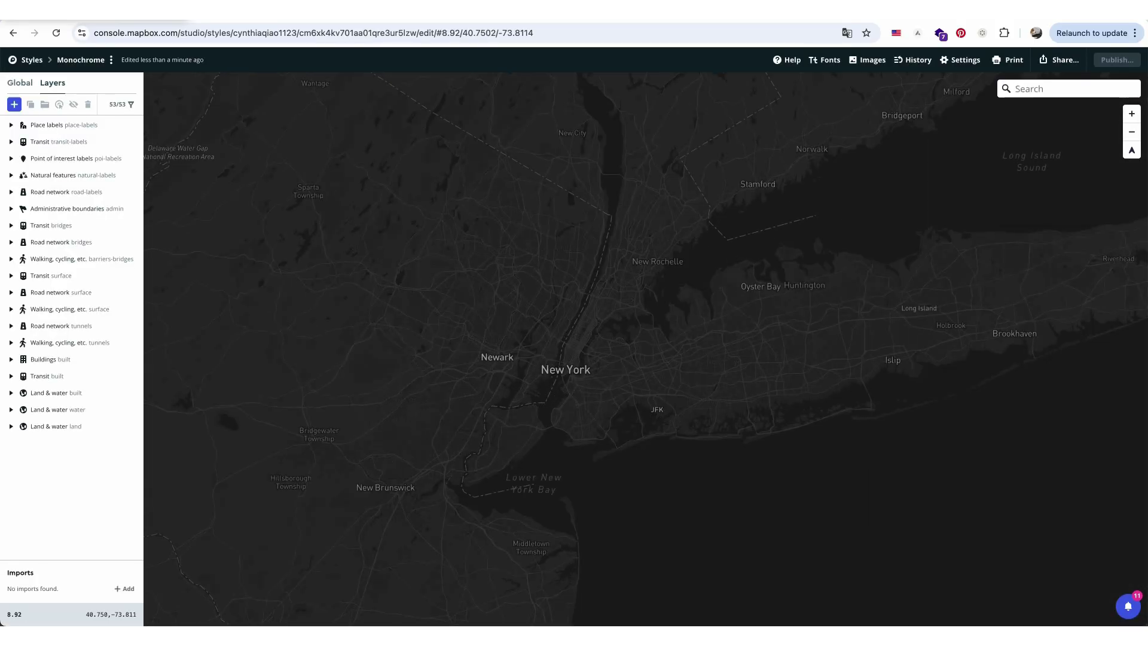
pyautogui.write('boston')
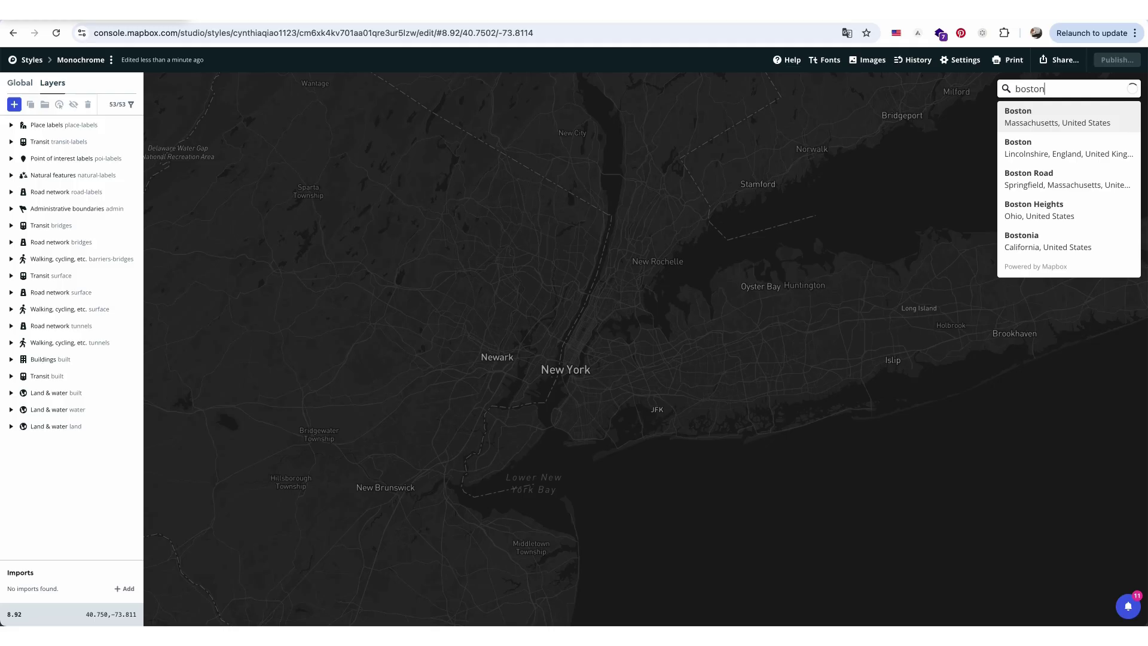
pyautogui.press('Return')
pyautogui.scroll(-5, 700, 369)
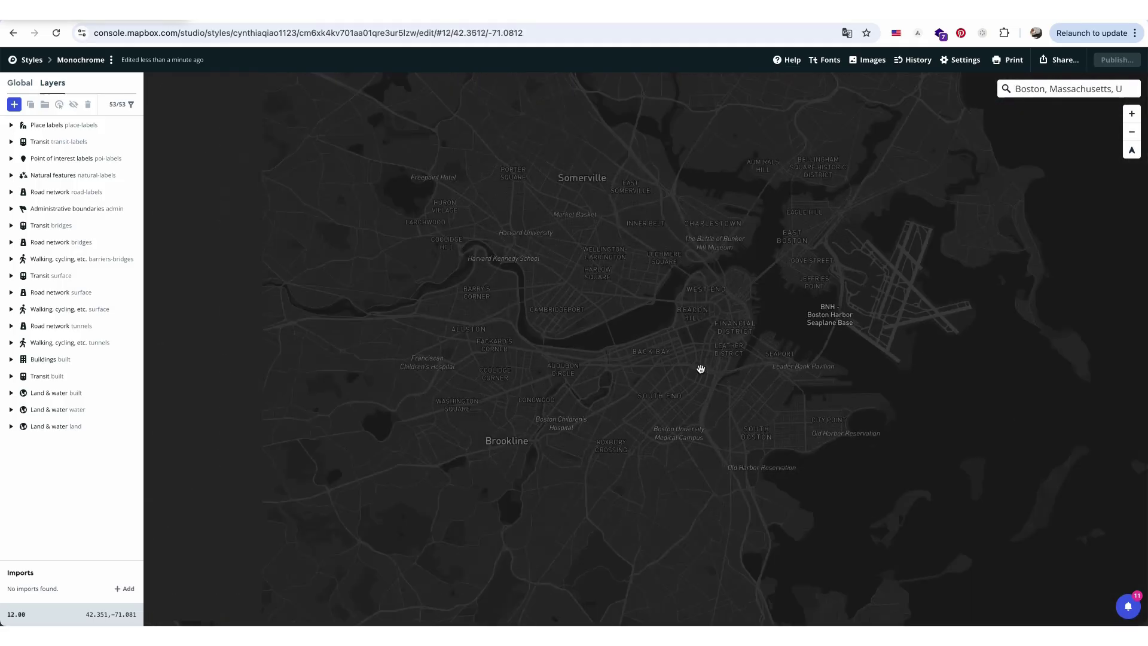
pyautogui.scroll(5, 540, 456)
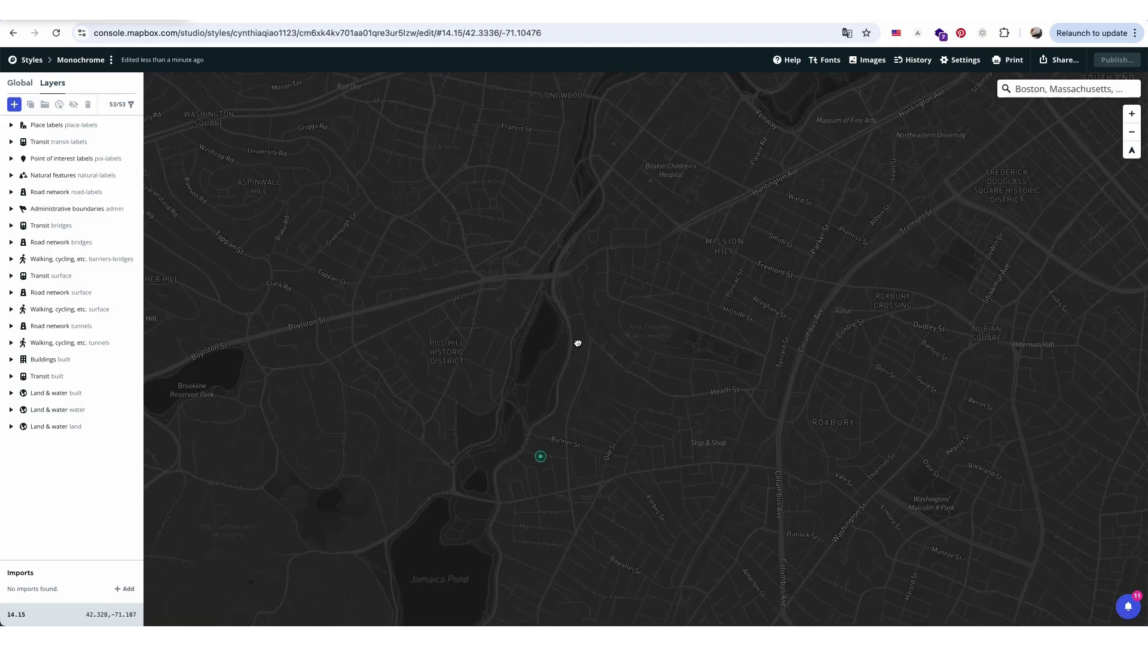
pyautogui.moveTo(505, 449); pyautogui.dragTo(469, 574)
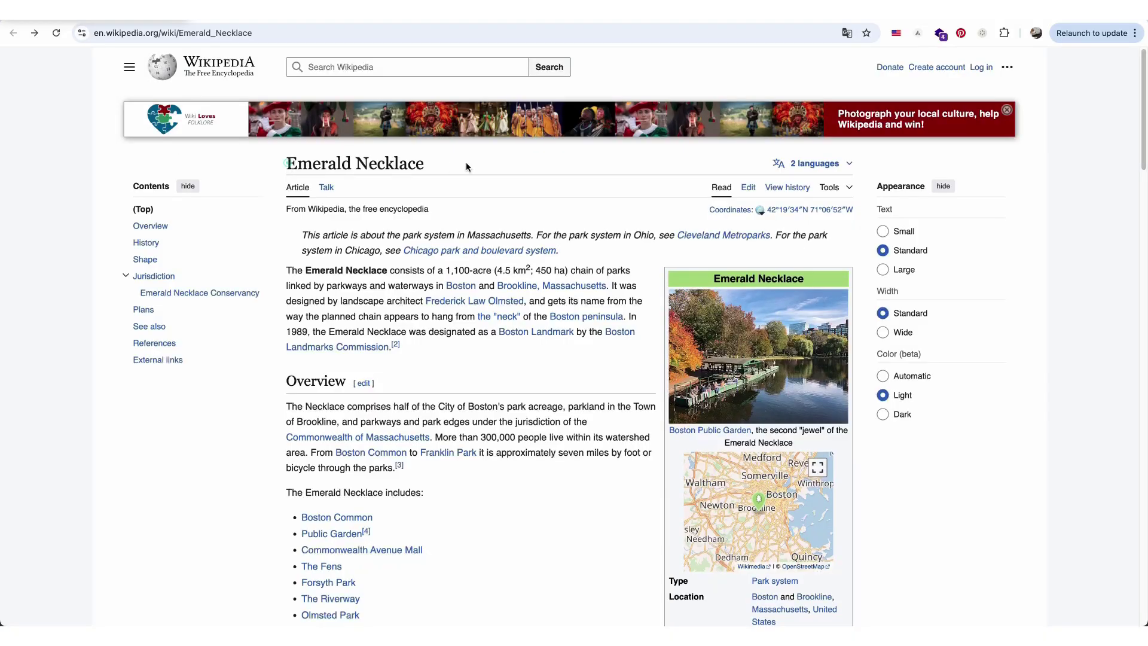
# Step: Select the title of the Emerald Necklace Wikipedia article
pyautogui.moveTo(413, 160); pyautogui.dragTo(295, 160)
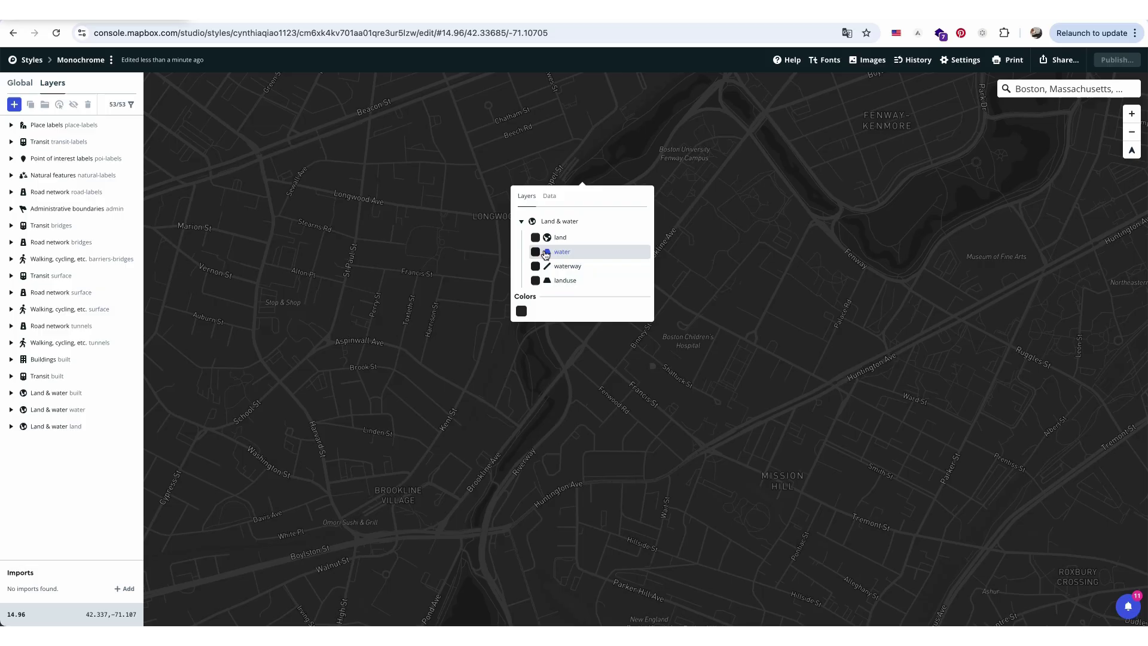
# Step: Change the water layer's fill colour to muted teal, hsl(176, 59%, 59%)
pyautogui.click(562, 252)
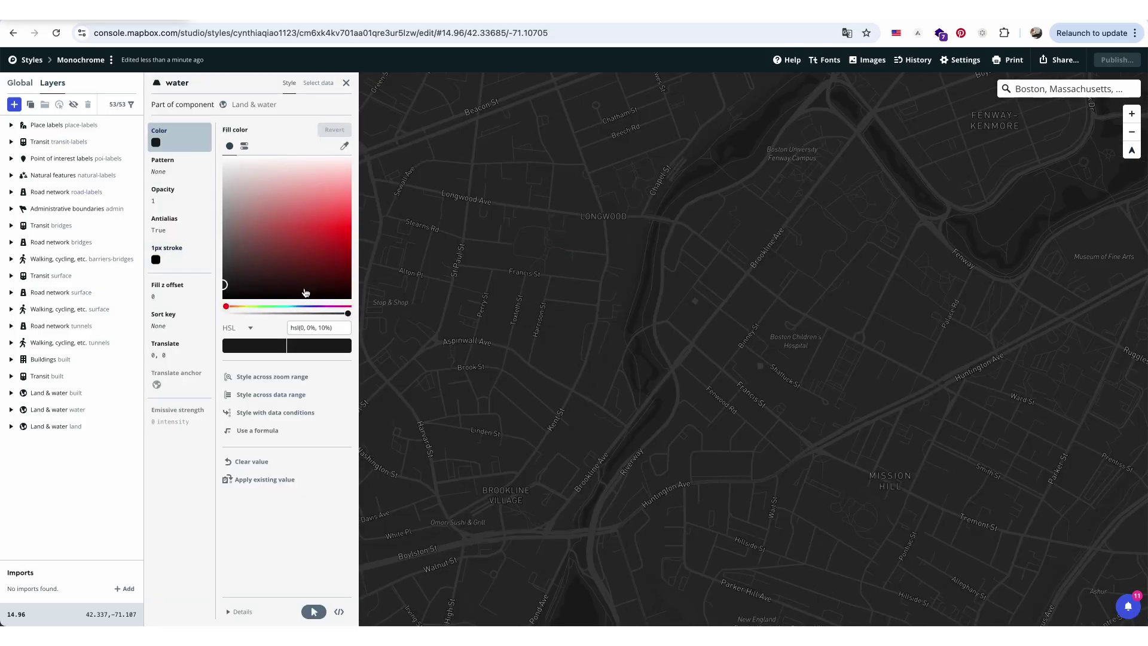
pyautogui.click(286, 306)
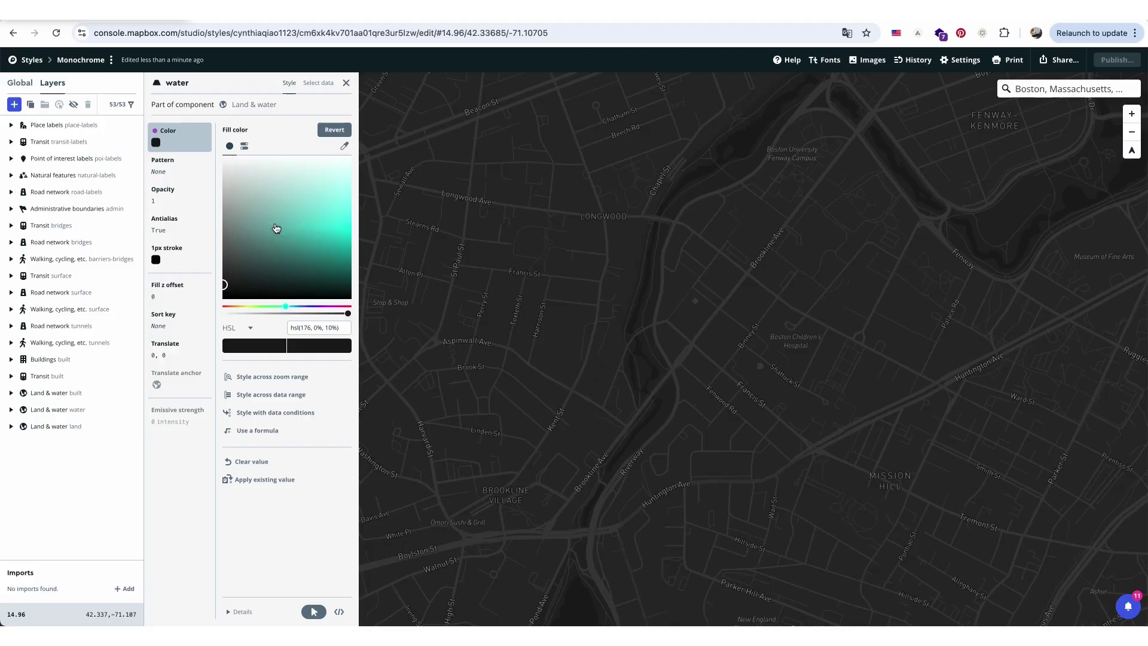
pyautogui.click(327, 205)
pyautogui.click(300, 215)
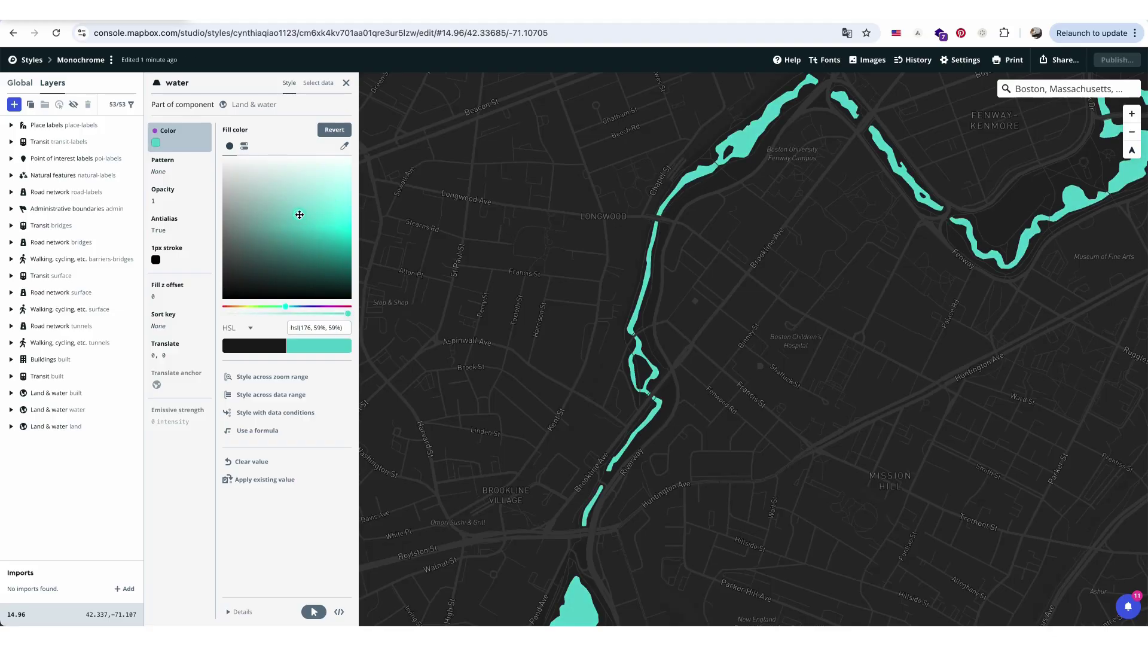
# Step: Pick the landuse layer from the map's layer list and give it a pinkish red fill
pyautogui.click(576, 244)
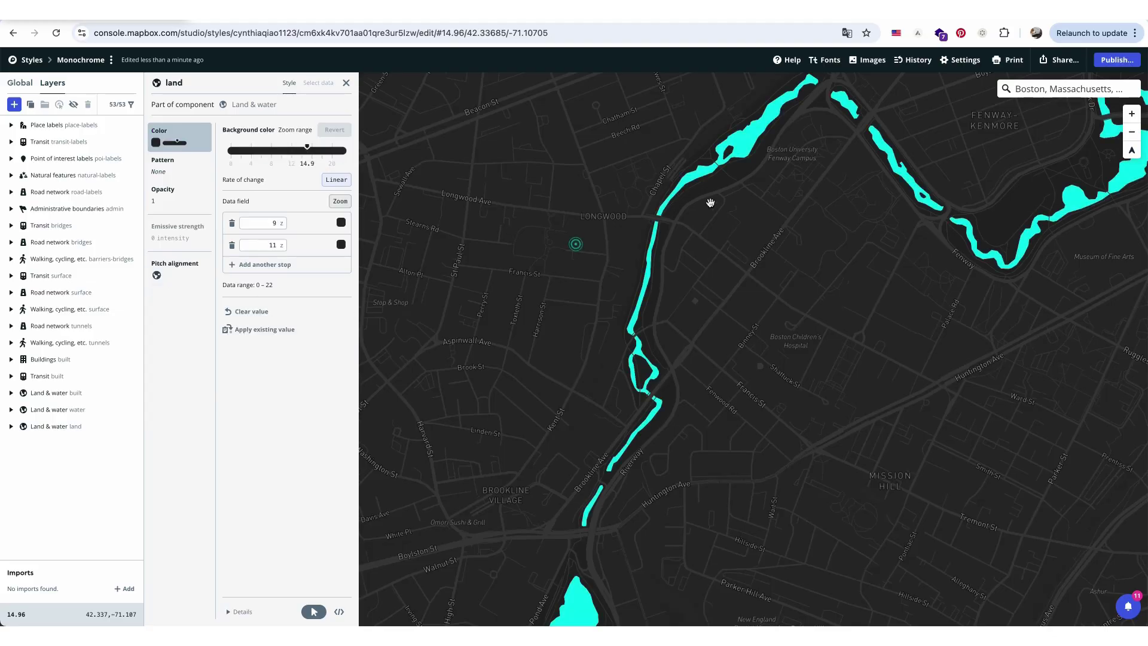
pyautogui.scroll(5, 723, 195)
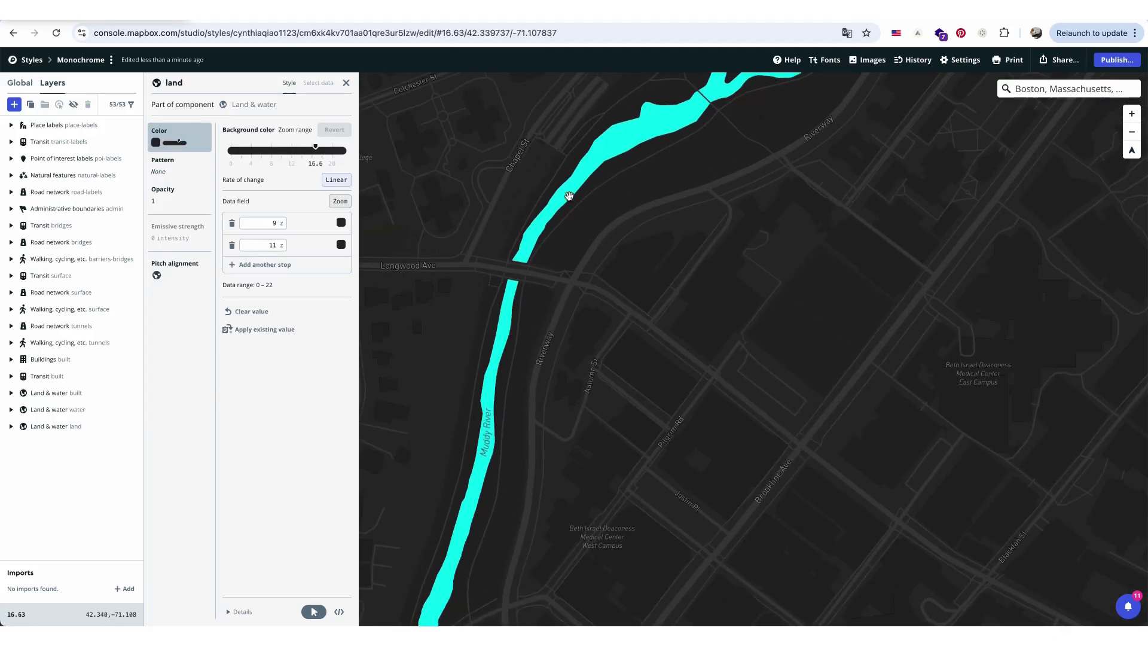
pyautogui.scroll(5, 569, 197)
pyautogui.scroll(3, 570, 196)
pyautogui.click(592, 215)
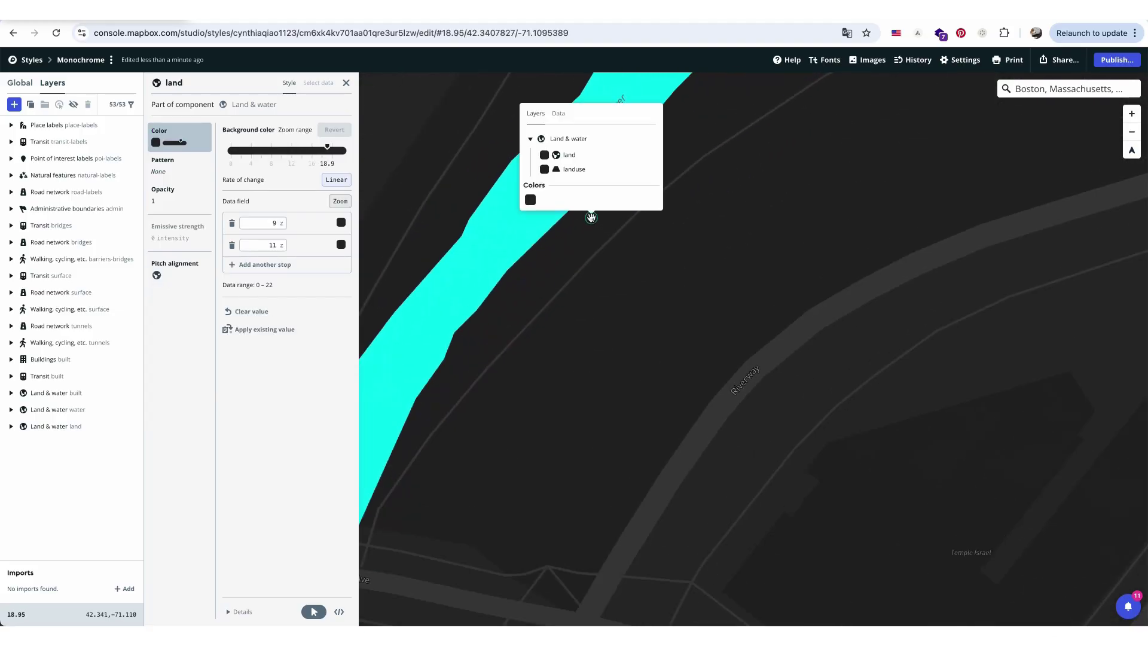
pyautogui.click(575, 170)
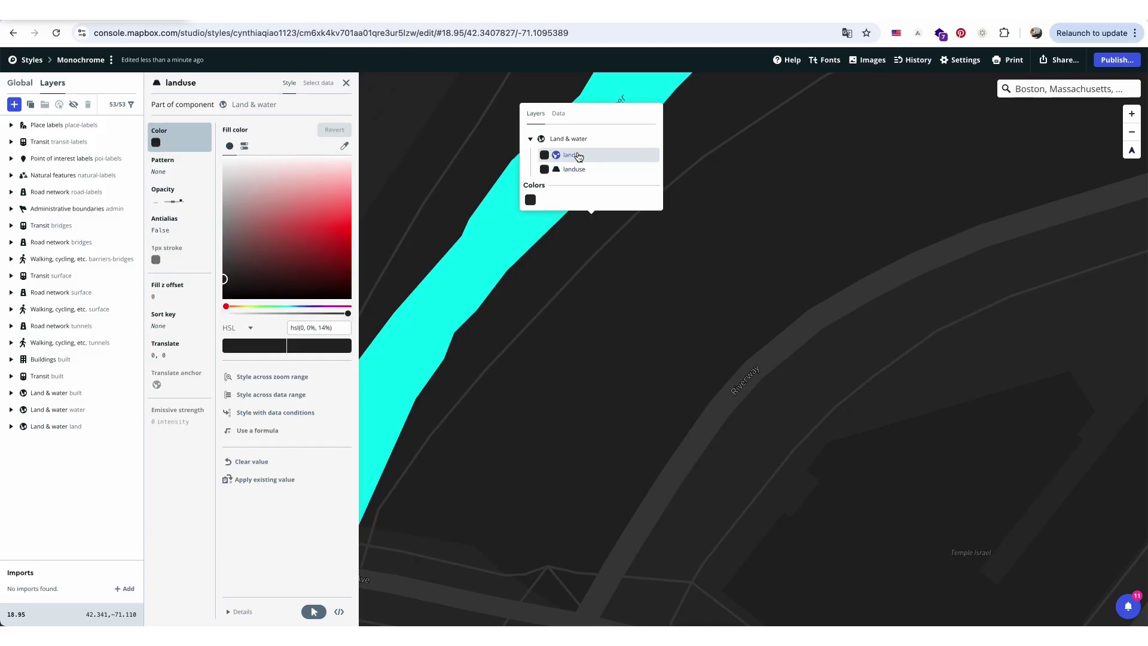
pyautogui.click(300, 204)
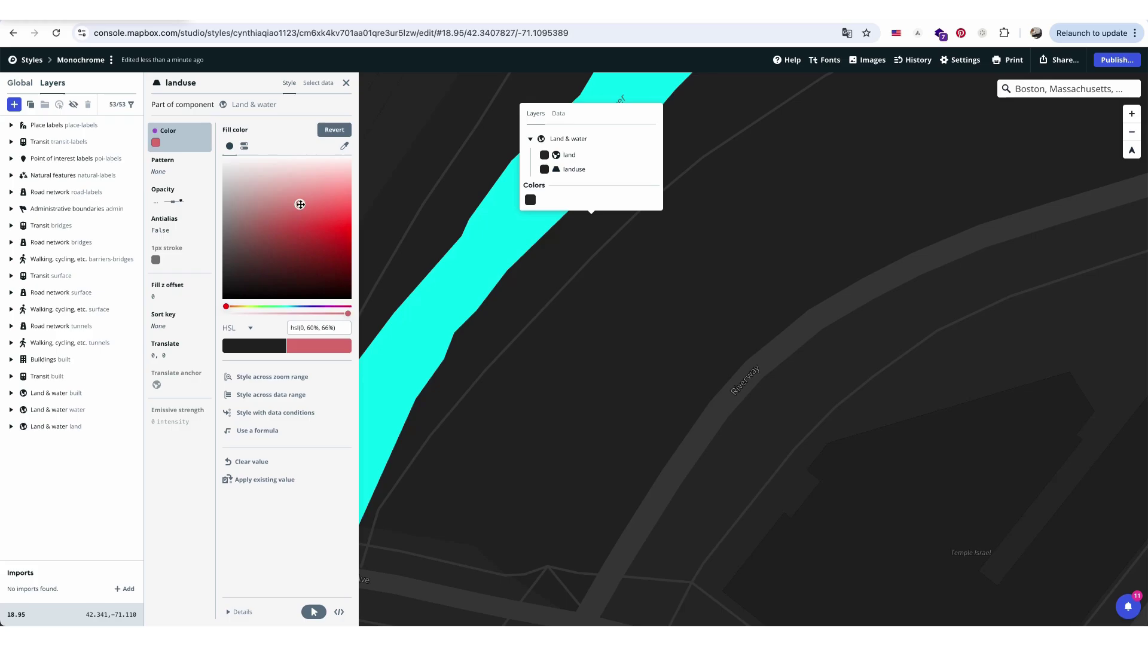
# Step: Shift the landuse fill colour to dark green, hsl(97, 47%, 26%)
pyautogui.scroll(-6, 558, 308)
pyautogui.scroll(-3, 558, 308)
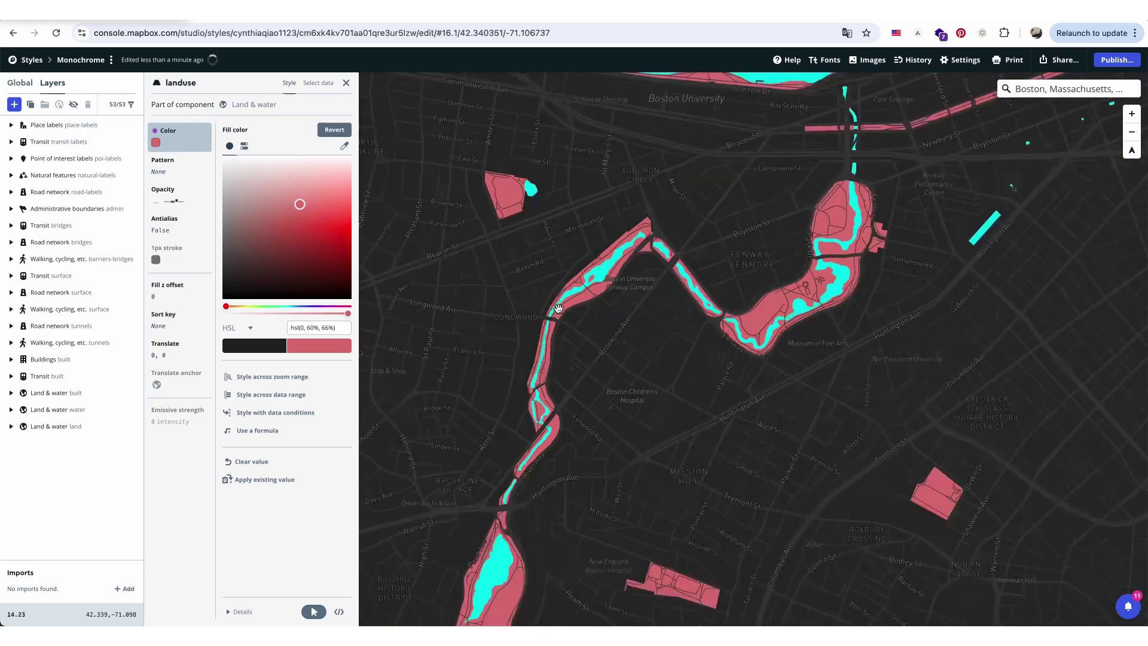
pyautogui.scroll(-8, 558, 307)
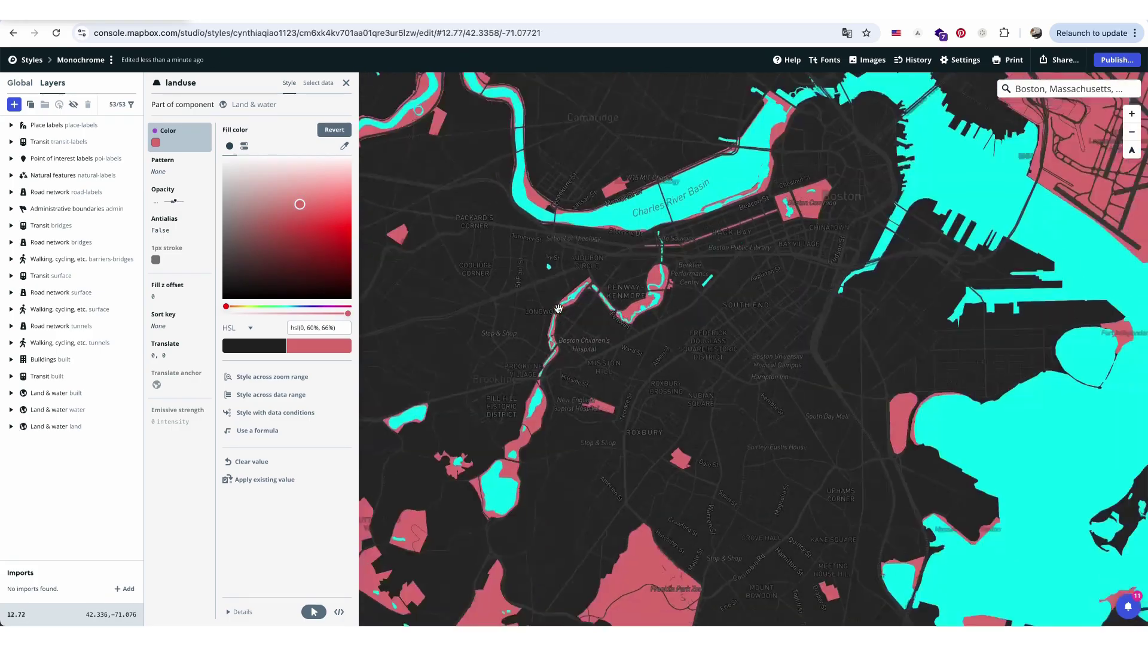
pyautogui.scroll(5, 559, 308)
pyautogui.scroll(4, 558, 307)
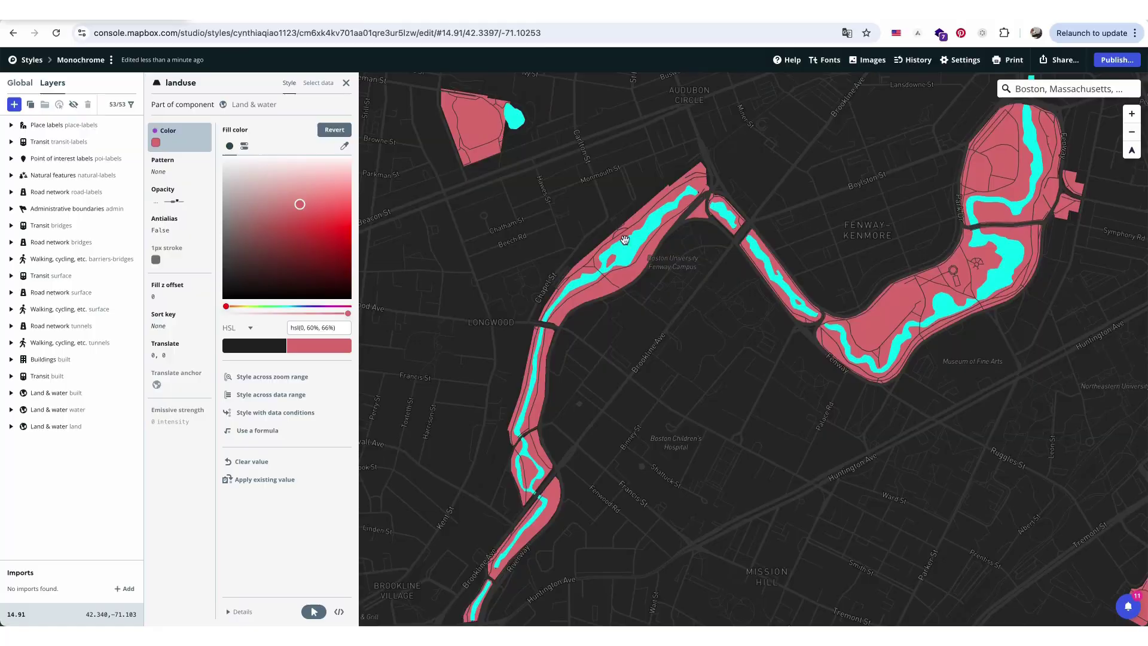
pyautogui.click(256, 306)
pyautogui.moveTo(265, 202)
pyautogui.mouseDown()
pyautogui.moveTo(251, 172)
pyautogui.moveTo(300, 215)
pyautogui.moveTo(294, 263)
pyautogui.mouseUp()
pyautogui.click(274, 265)
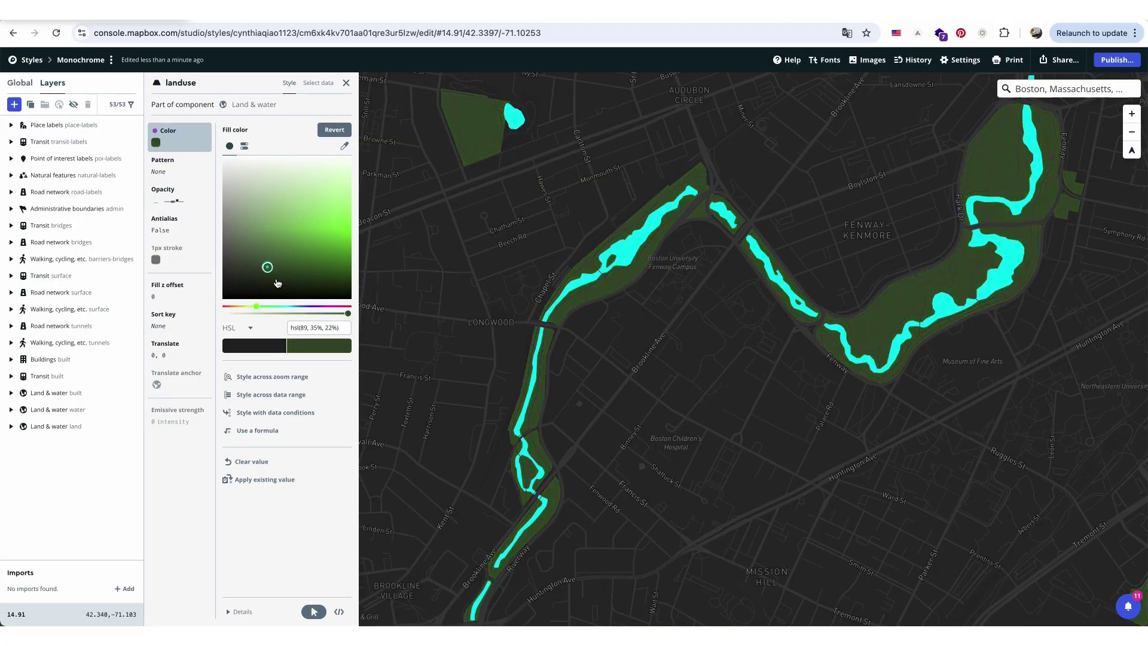
pyautogui.click(264, 307)
pyautogui.click(249, 310)
pyautogui.click(283, 262)
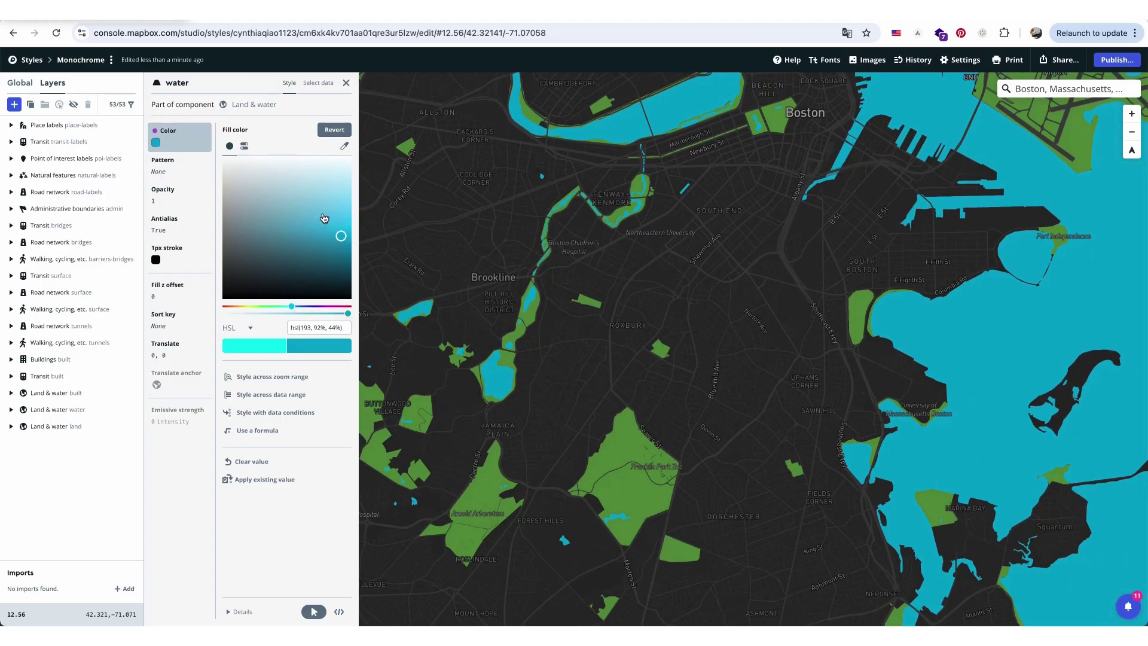
# Step: Change the water fill to a vivid aqua, hsl(174, 94%, 50%)
pyautogui.moveTo(323, 218); pyautogui.dragTo(368, 217)
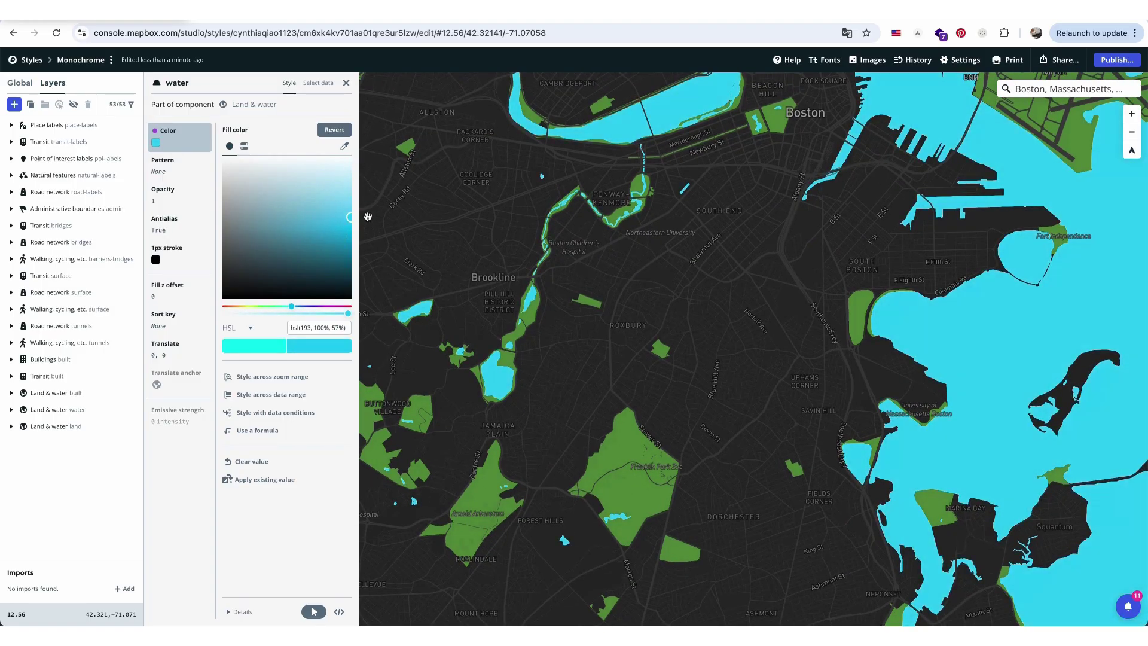
pyautogui.moveTo(288, 306); pyautogui.dragTo(286, 306)
pyautogui.click(269, 351)
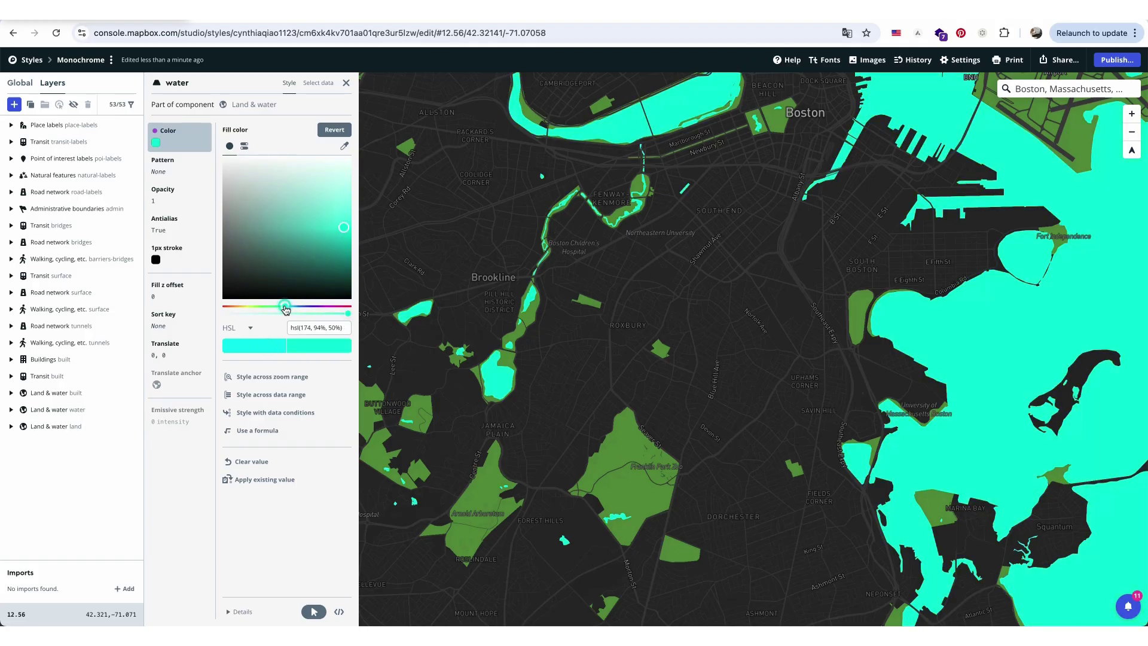
# Step: Nudge the water hue further toward cyan, then pan along the Jamaica Pond shore
pyautogui.moveTo(291, 309); pyautogui.dragTo(294, 309)
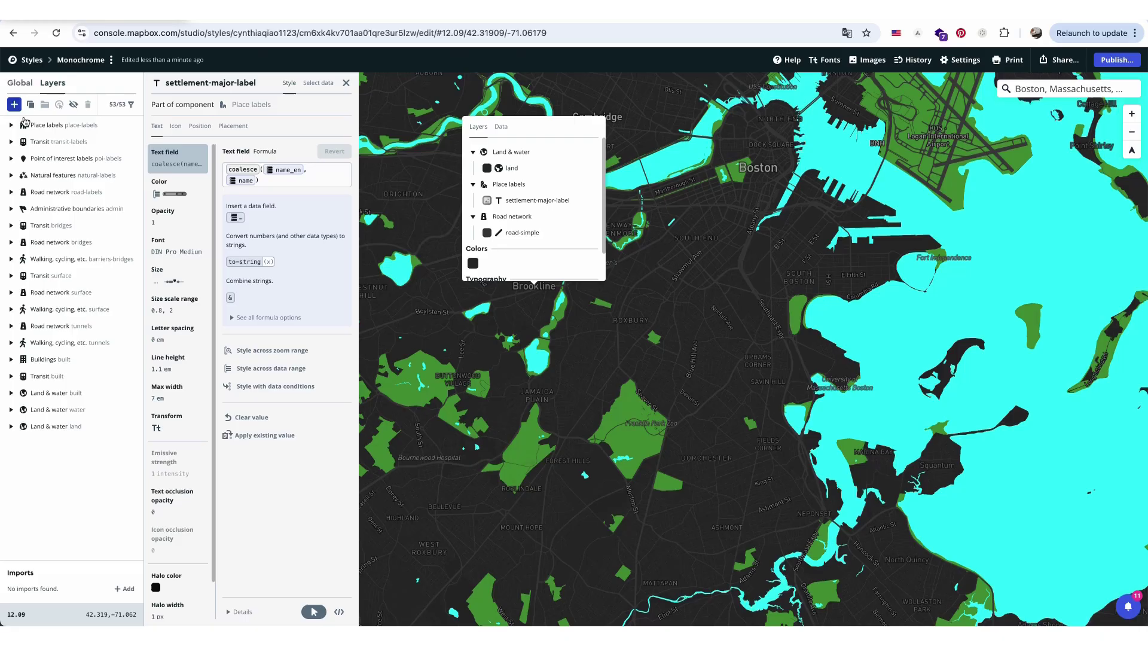
pyautogui.scroll(4, 520, 378)
pyautogui.scroll(12, 520, 378)
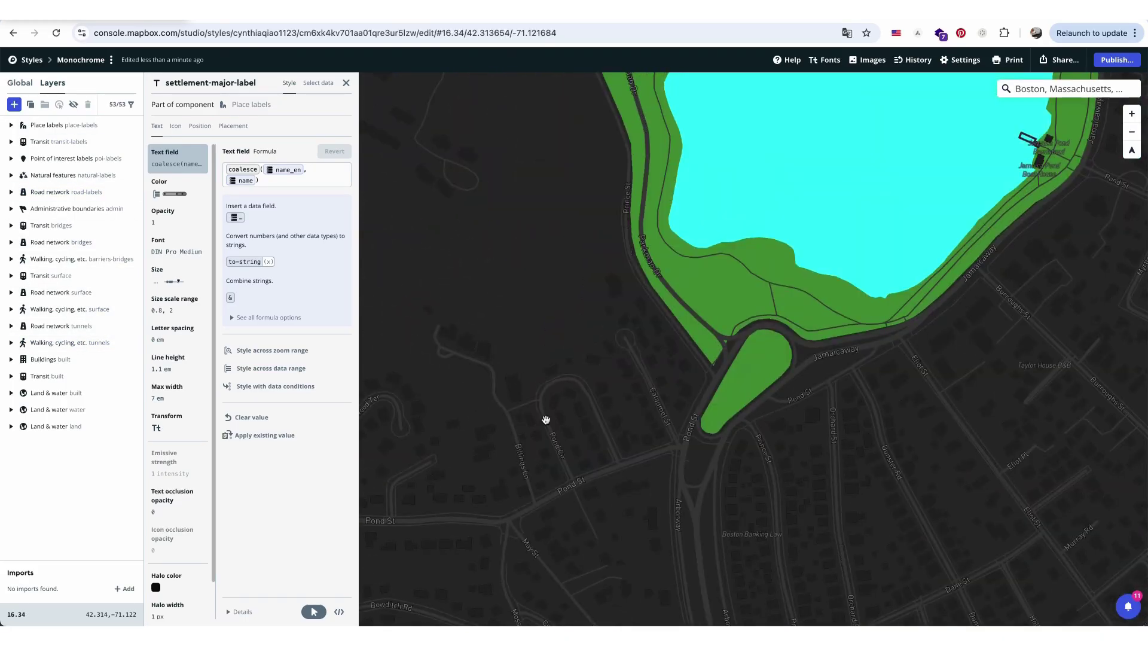
pyautogui.moveTo(545, 419); pyautogui.dragTo(517, 305)
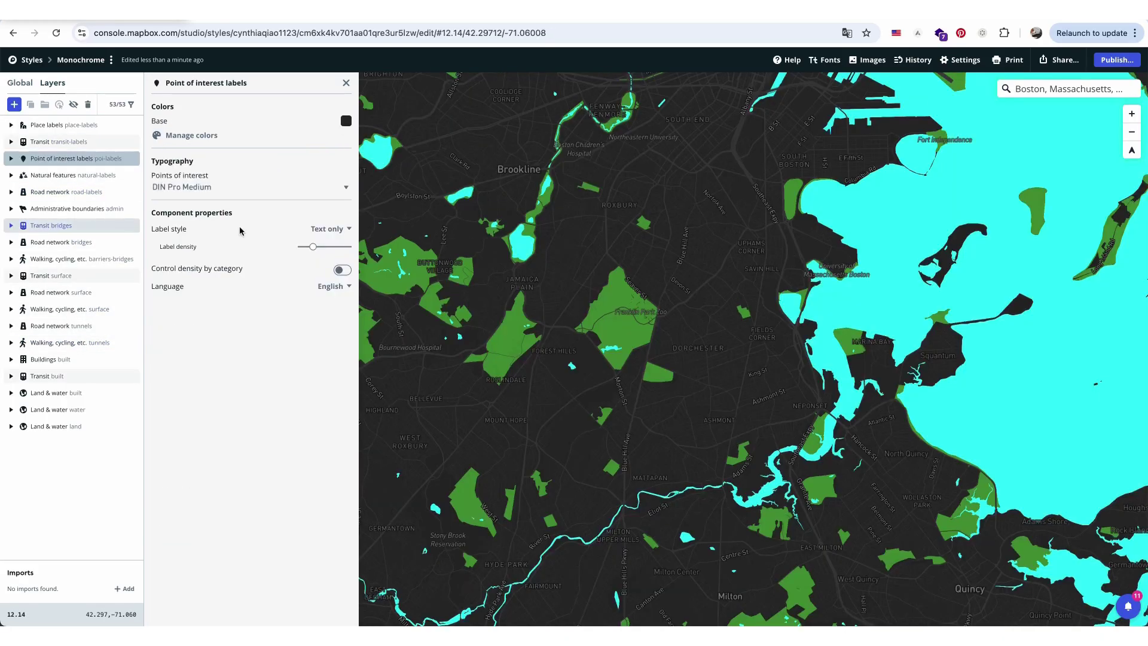
# Step: Hide the place labels on the map
pyautogui.click(441, 263)
pyautogui.click(429, 162)
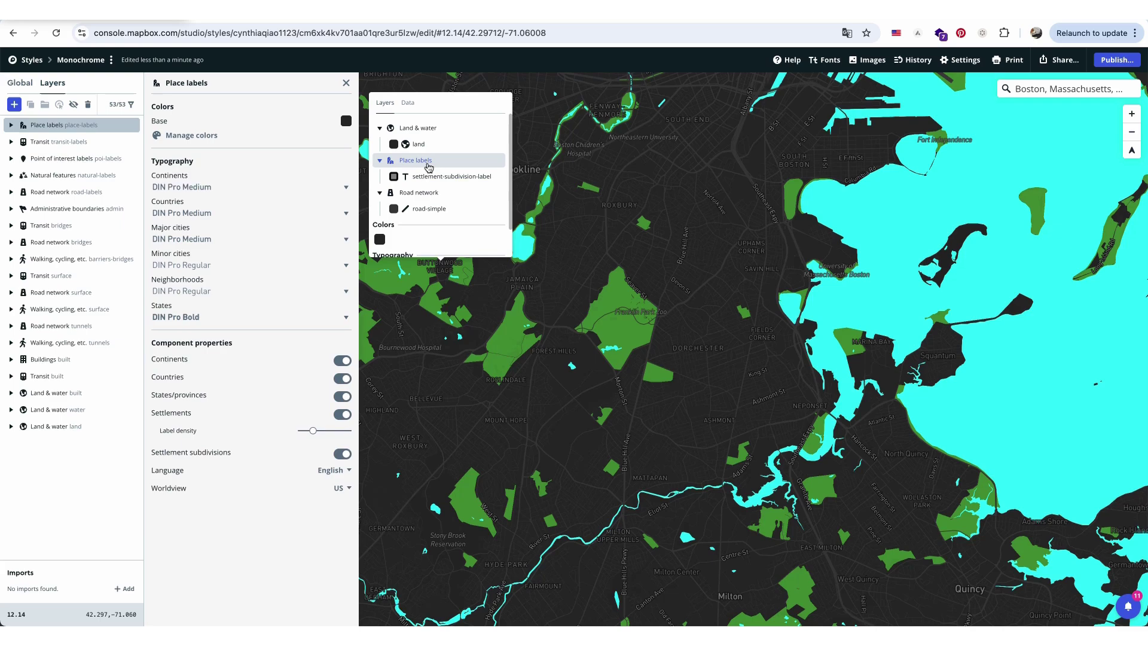
pyautogui.click(72, 105)
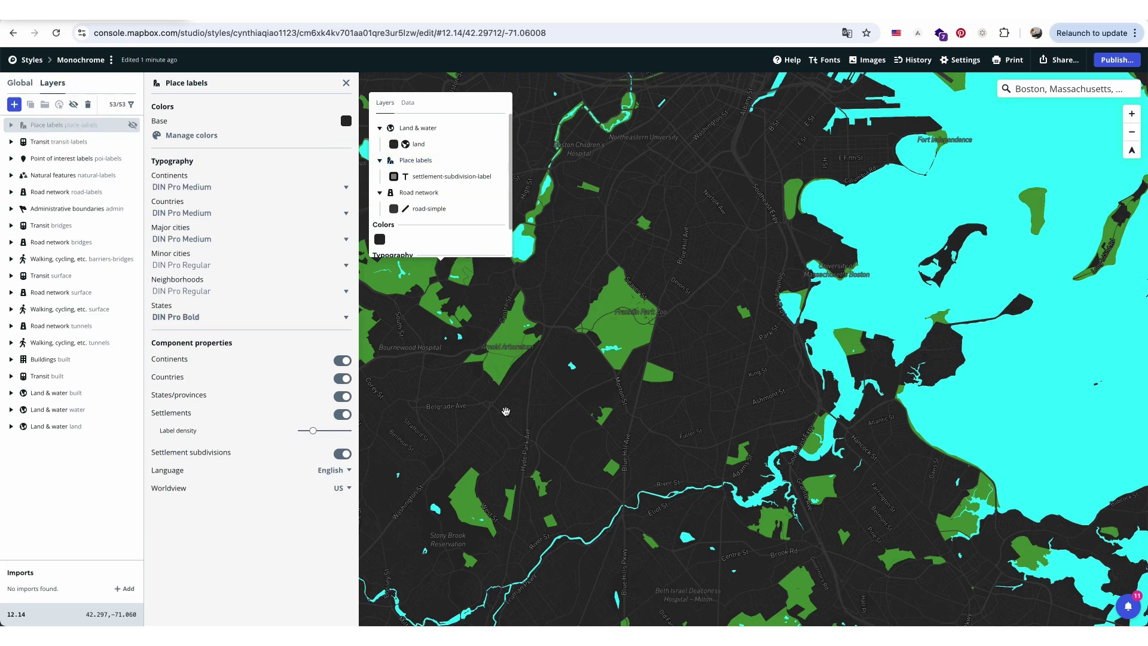
# Step: Hide the point-of-interest labels on the map
pyautogui.click(510, 350)
pyautogui.click(510, 347)
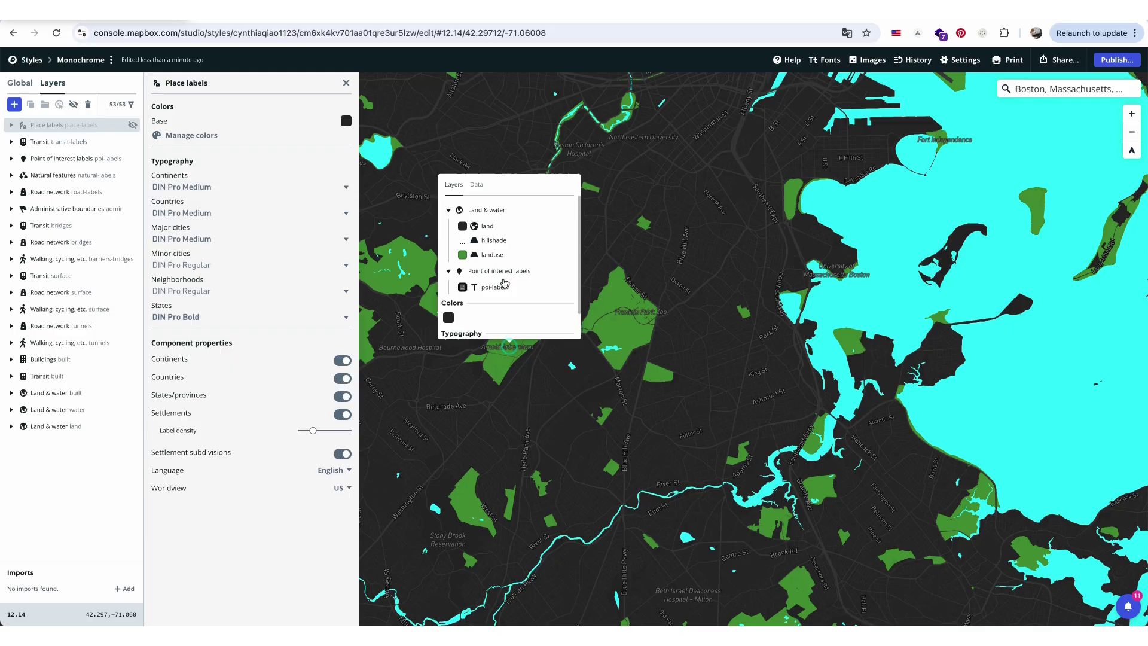
pyautogui.click(505, 272)
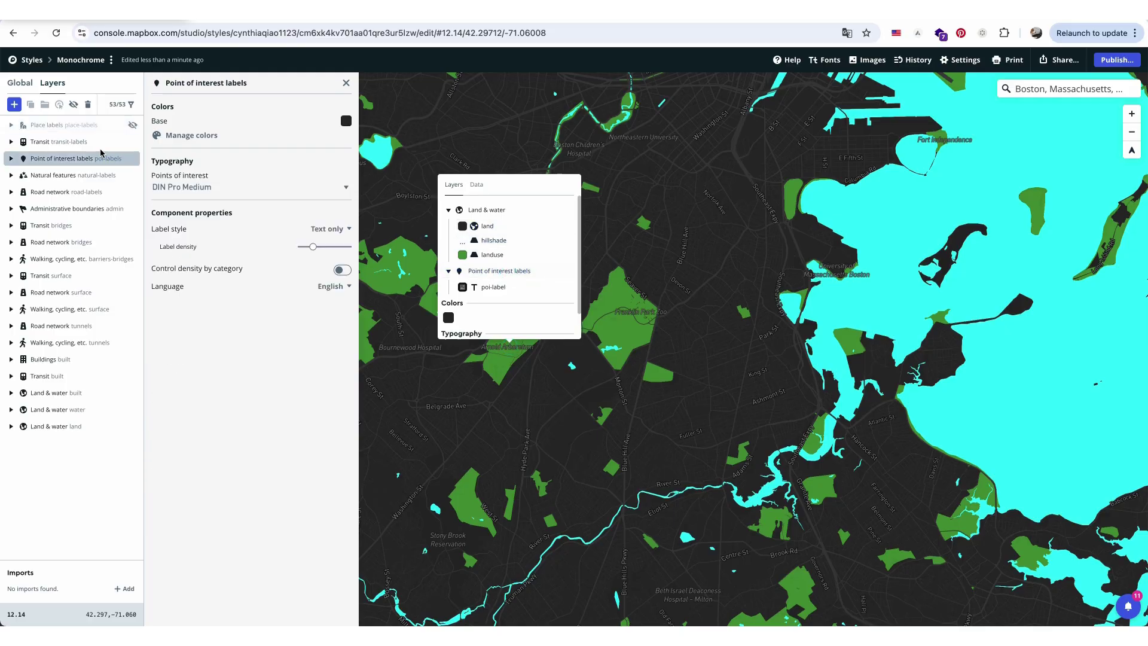
pyautogui.click(72, 106)
# Step: Show the Road network component settings with its road labels group expanded to road-label-simple
pyautogui.click(449, 408)
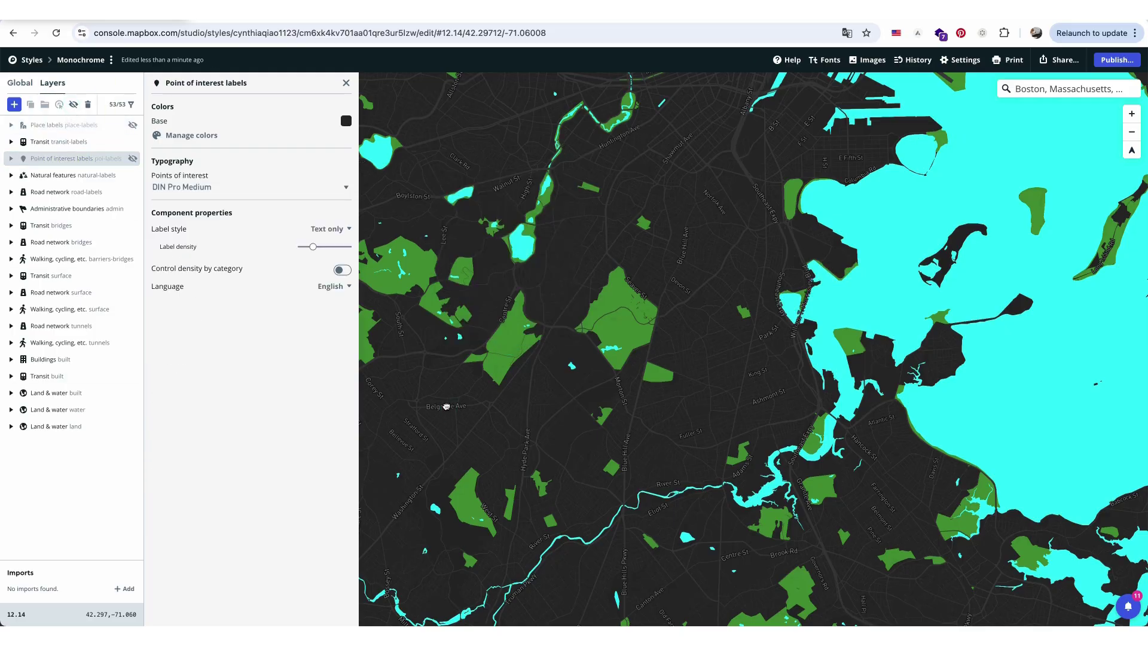
pyautogui.click(446, 404)
pyautogui.click(442, 320)
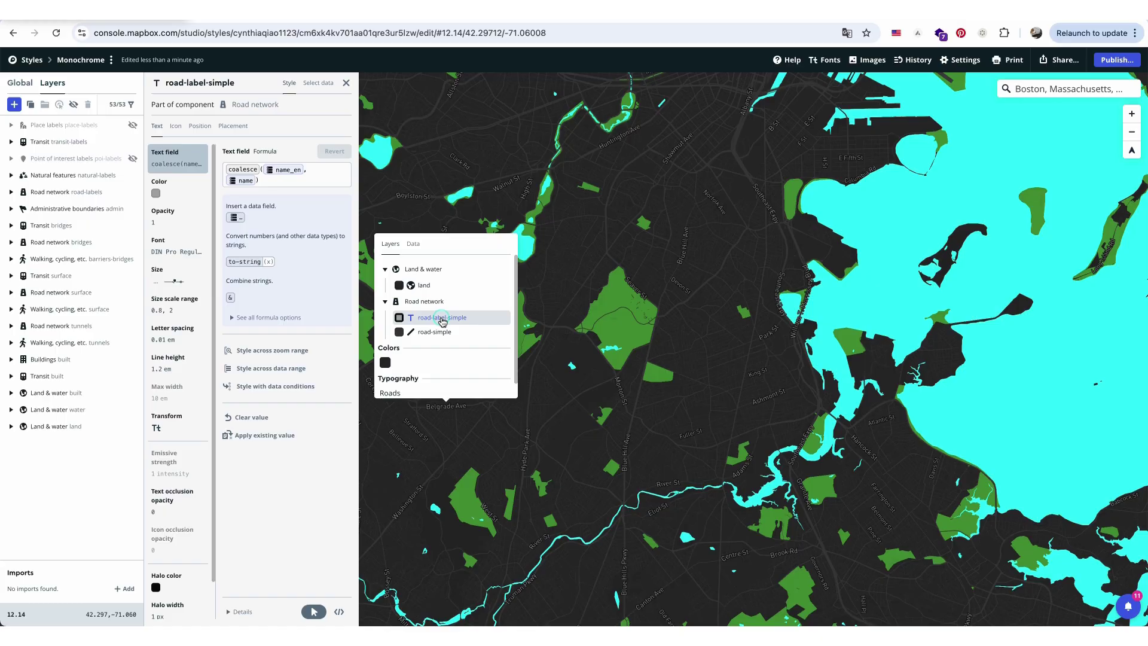
pyautogui.click(441, 302)
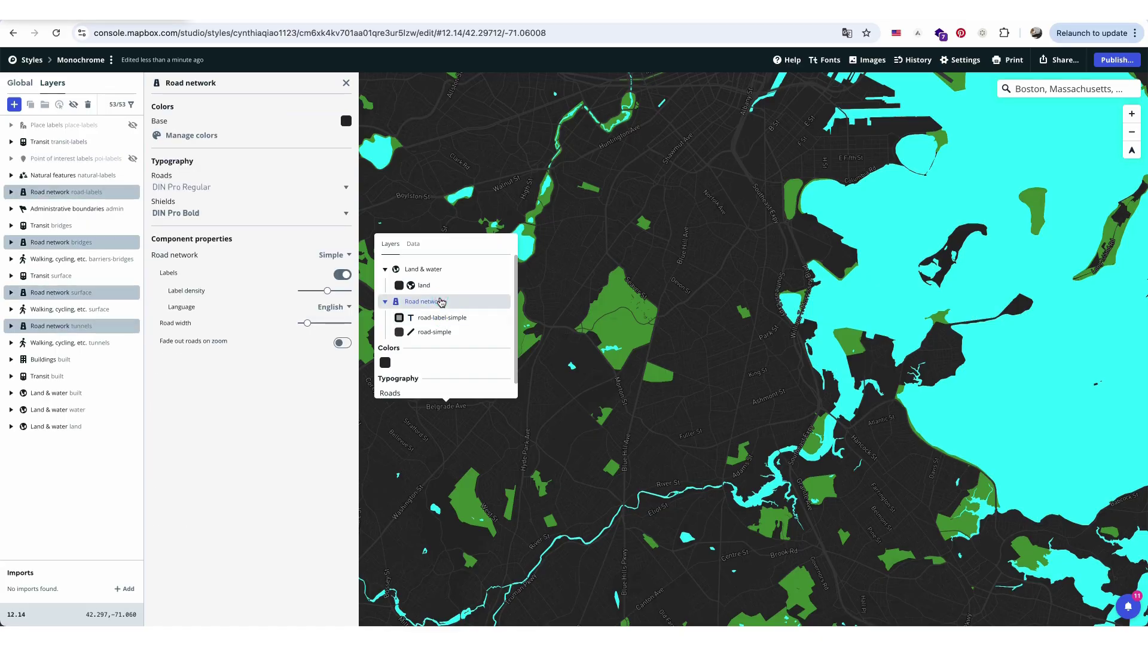
pyautogui.click(10, 192)
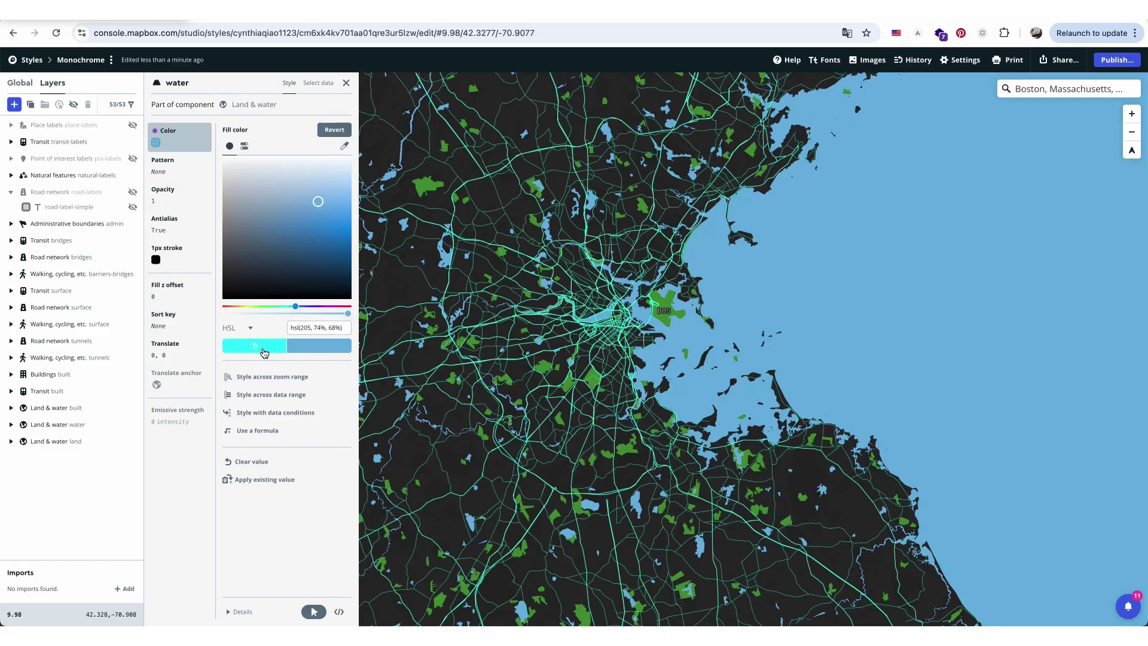
# Step: Restore the water to bright cyan and make the roads mid-grey, hsl(172, 0%, 40%)
pyautogui.click(264, 351)
pyautogui.scroll(10, 628, 330)
pyautogui.moveTo(602, 341); pyautogui.dragTo(739, 302)
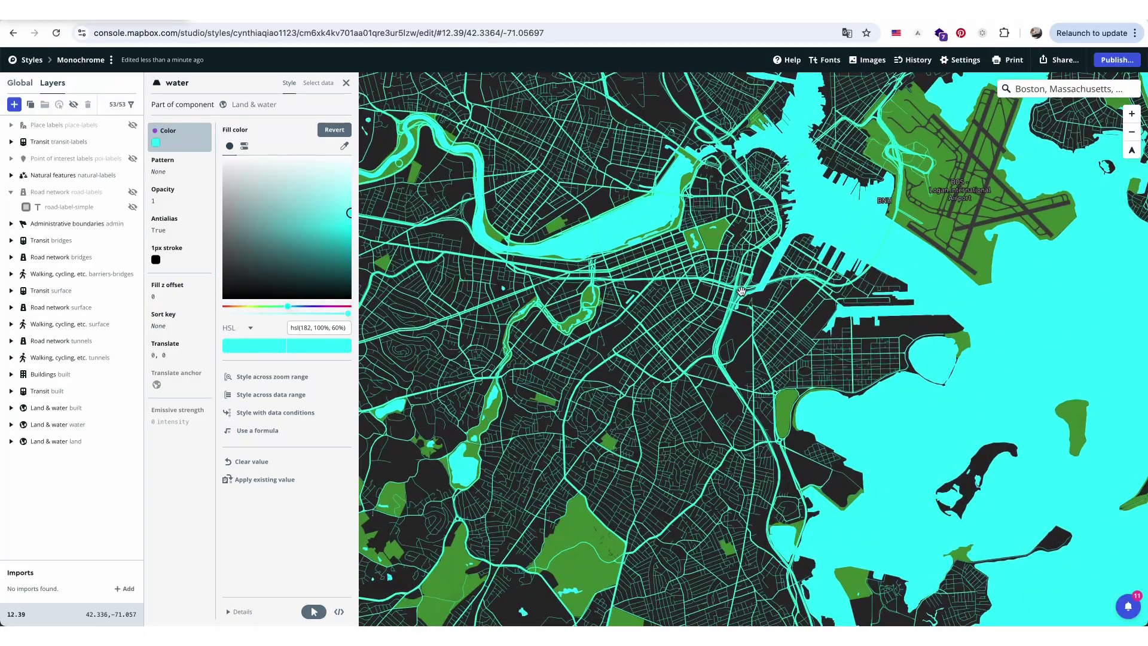
pyautogui.click(741, 291)
pyautogui.click(730, 243)
pyautogui.moveTo(269, 225); pyautogui.dragTo(223, 242)
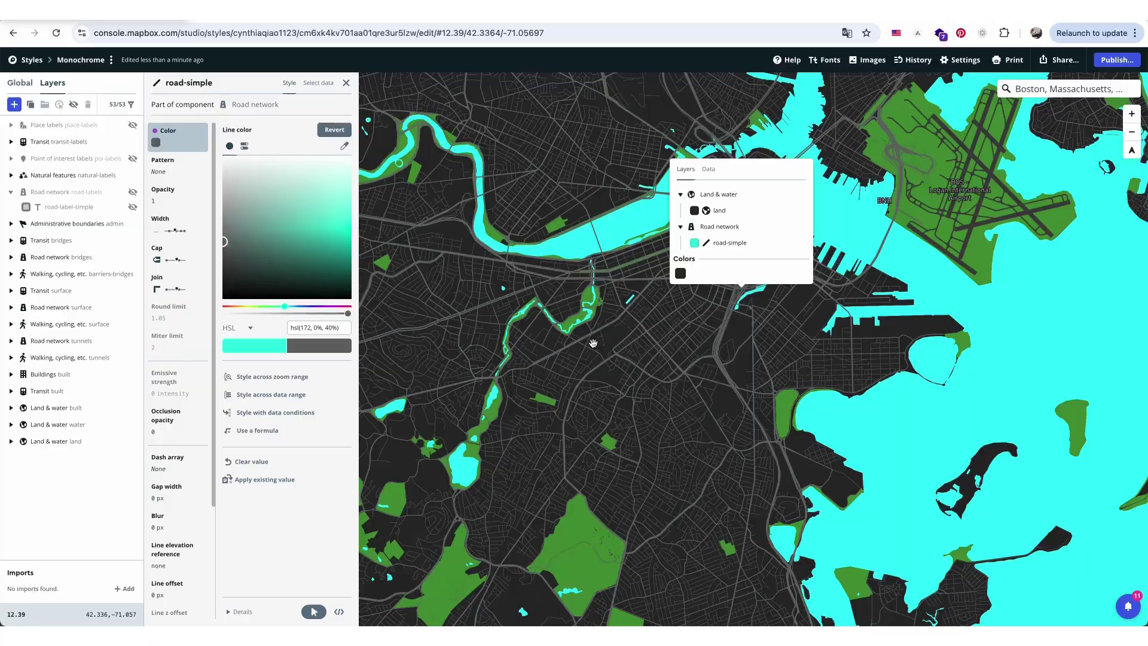
pyautogui.click(855, 150)
# Step: Pan and zoom around central Boston to review the grey roads
pyautogui.moveTo(784, 359); pyautogui.dragTo(806, 230)
pyautogui.scroll(-3, 781, 208)
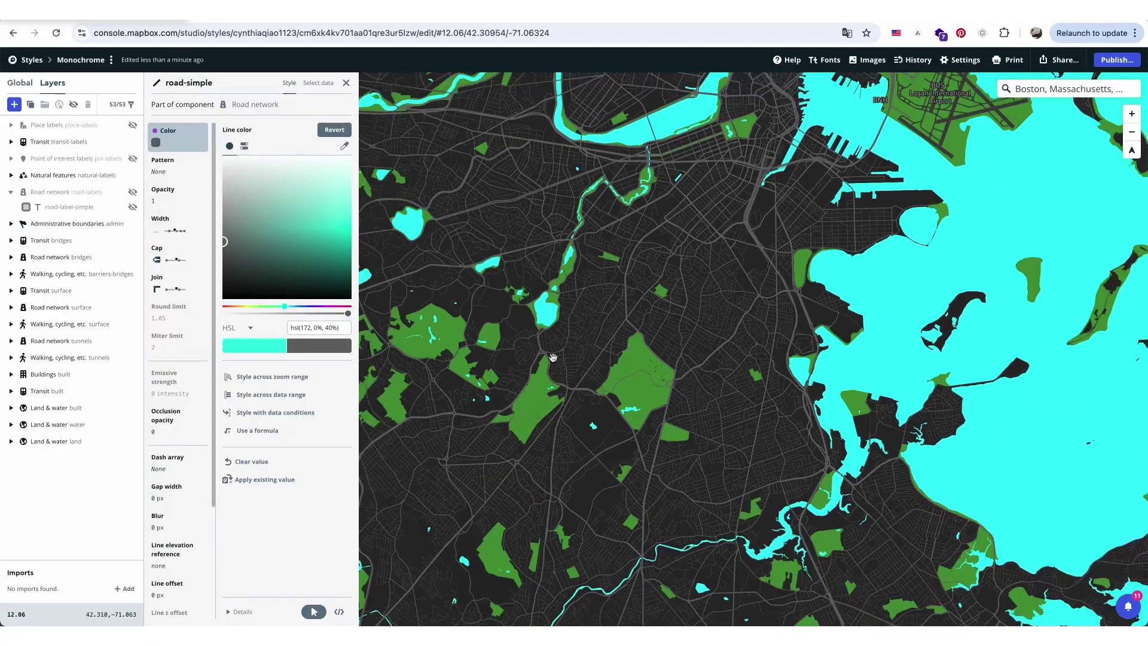
pyautogui.moveTo(554, 358); pyautogui.dragTo(538, 379)
pyautogui.moveTo(728, 264); pyautogui.dragTo(645, 336)
pyautogui.scroll(-3, 645, 336)
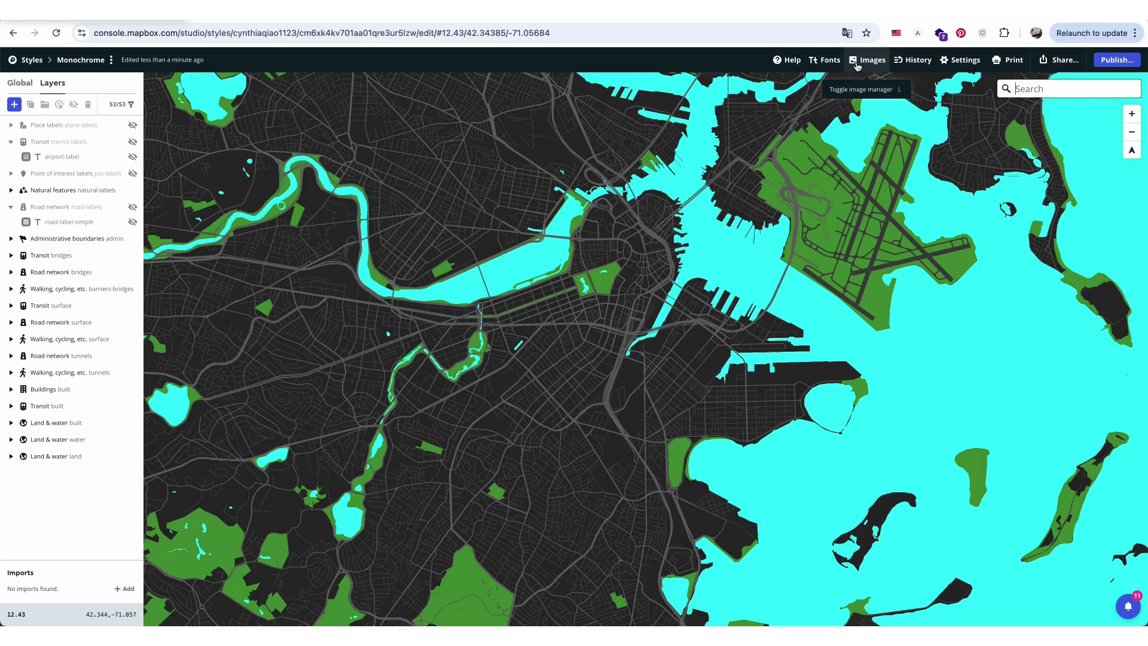
# Step: Publish the Monochrome style as a new copy, Monochrome-copy, after checking the comparison
pyautogui.click(1112, 63)
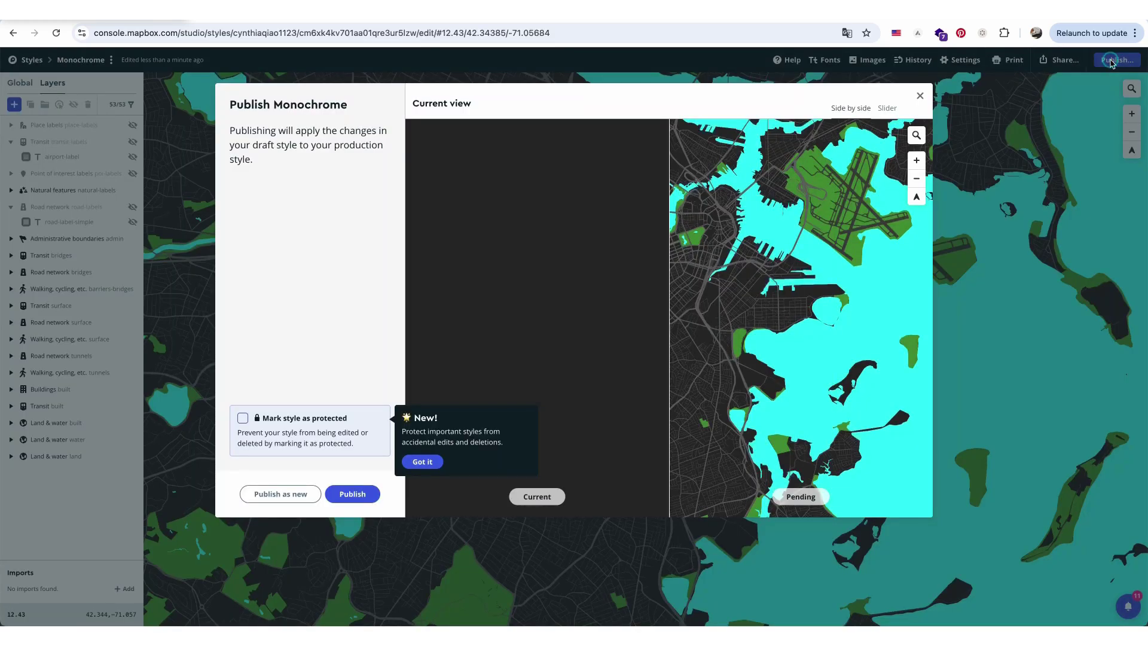
pyautogui.moveTo(670, 260); pyautogui.dragTo(615, 273)
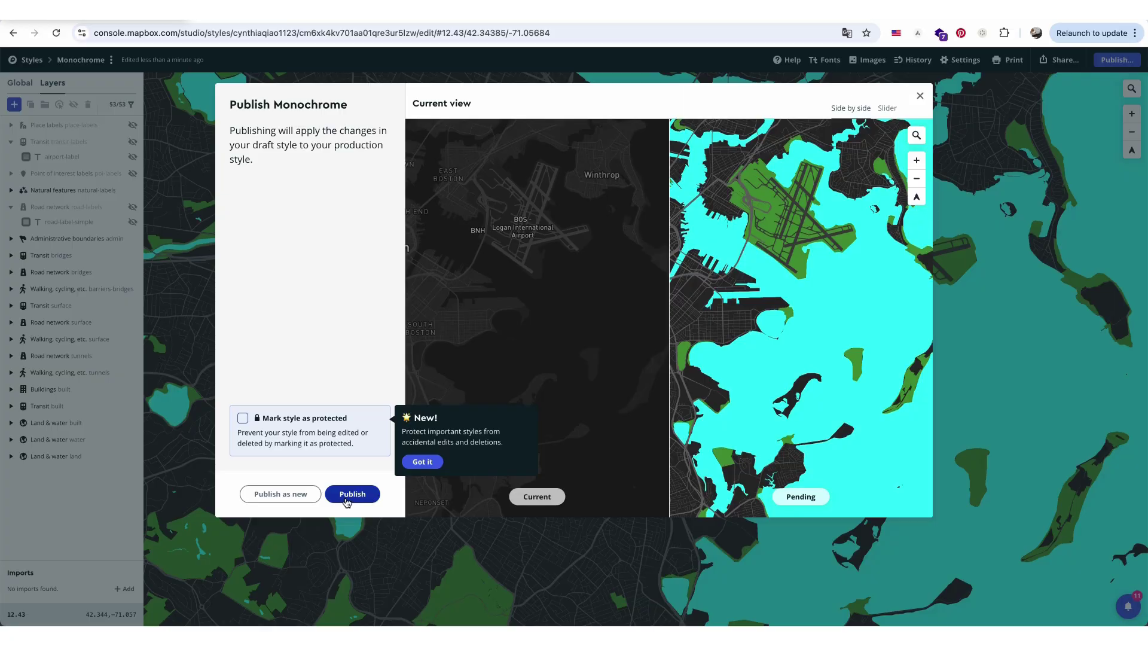
pyautogui.click(300, 492)
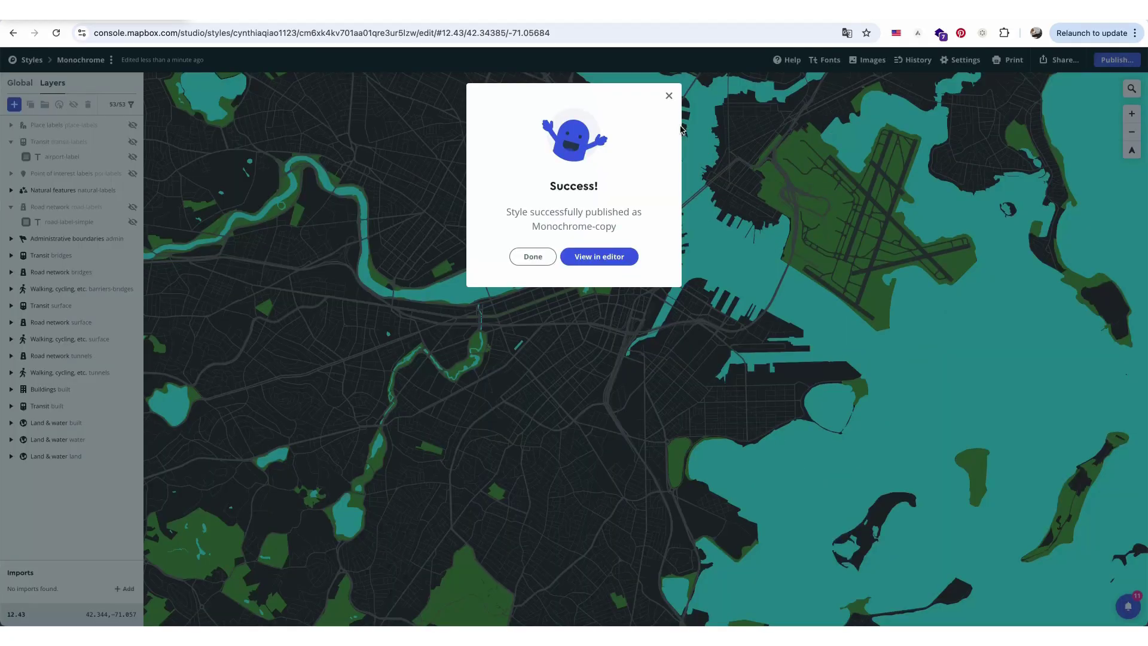
pyautogui.click(536, 258)
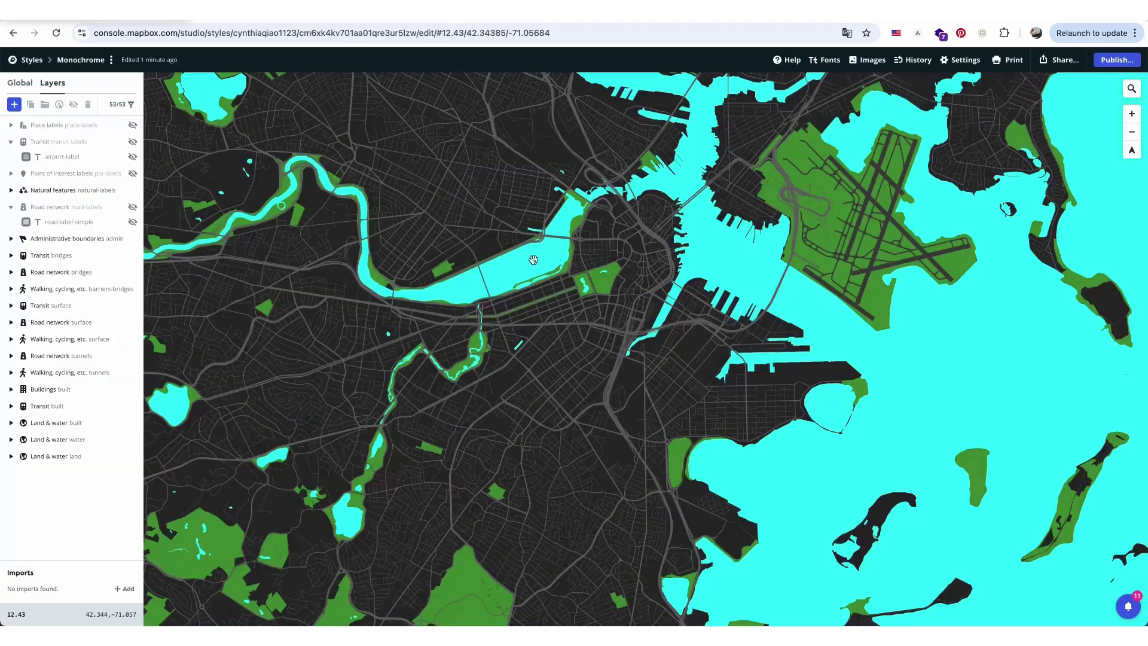
# Step: Set the print export size to 11 × 8.5 inches at 300 ppi
pyautogui.click(1010, 63)
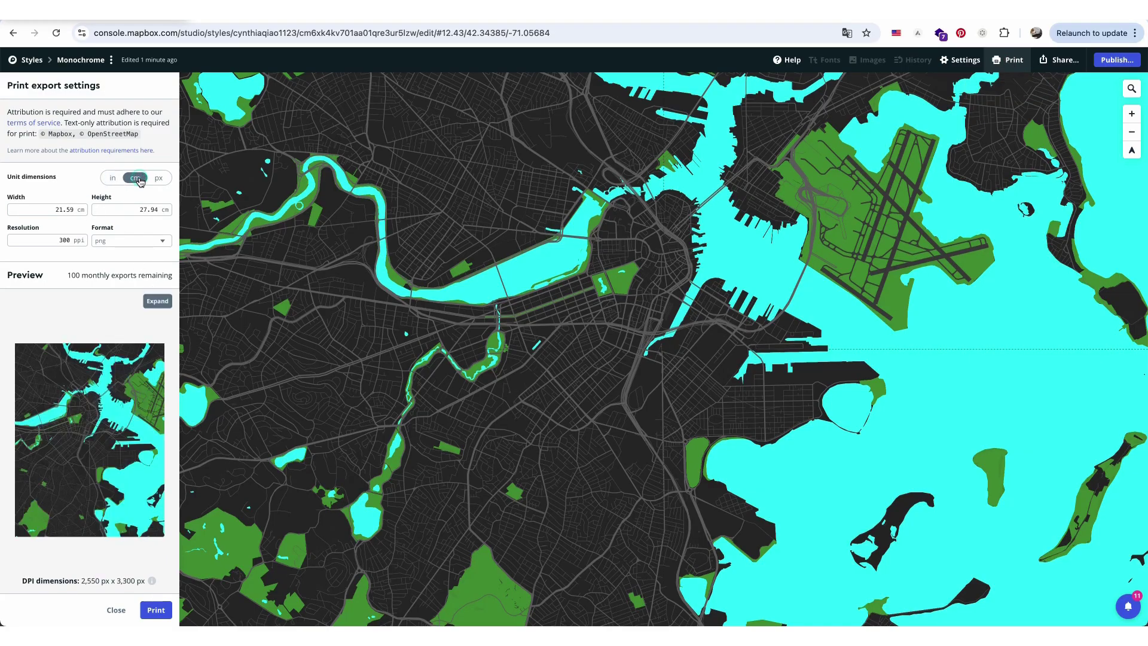
pyautogui.click(113, 178)
pyautogui.moveTo(53, 210); pyautogui.dragTo(169, 211)
pyautogui.write('118')
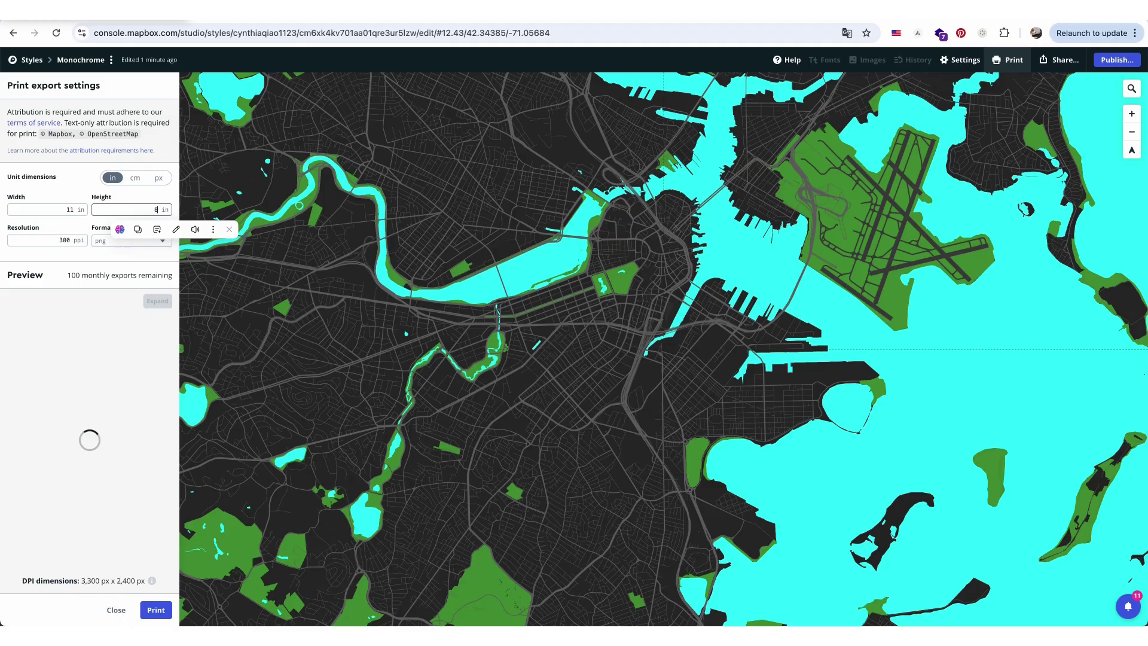
pyautogui.write('.5')
pyautogui.scroll(5, 448, 350)
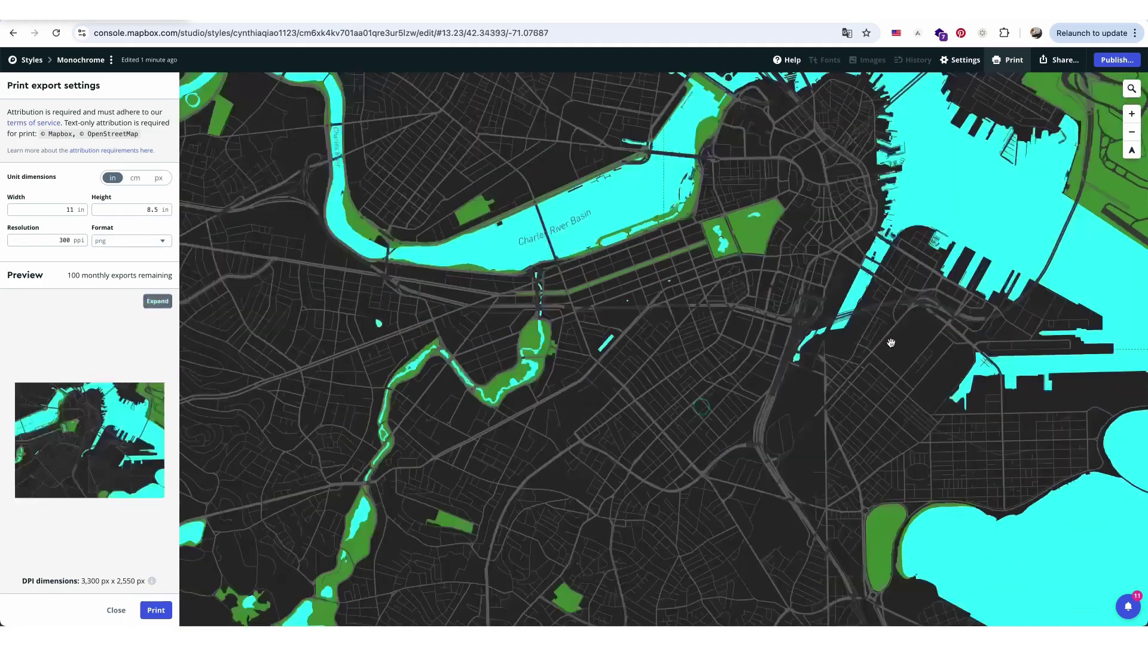
pyautogui.scroll(-3, 891, 343)
# Step: Frame the Boston map in the print area and export it as a PNG
pyautogui.moveTo(891, 342); pyautogui.dragTo(782, 264)
pyautogui.moveTo(394, 411); pyautogui.dragTo(464, 411)
pyautogui.scroll(-2, 385, 407)
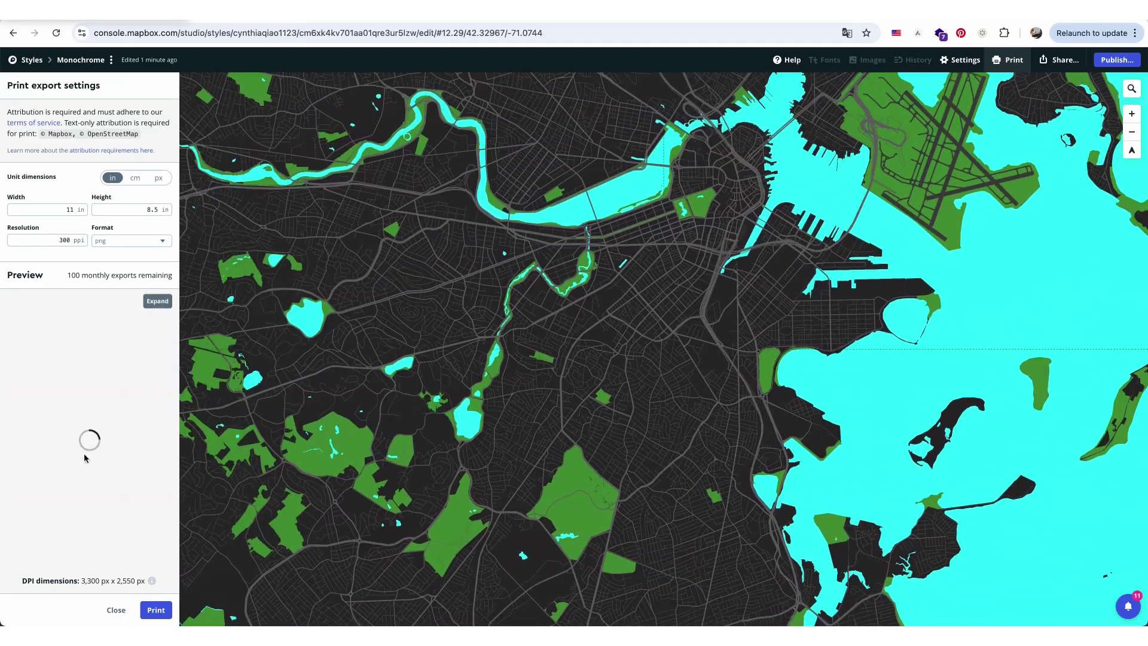
pyautogui.click(162, 615)
pyautogui.click(620, 534)
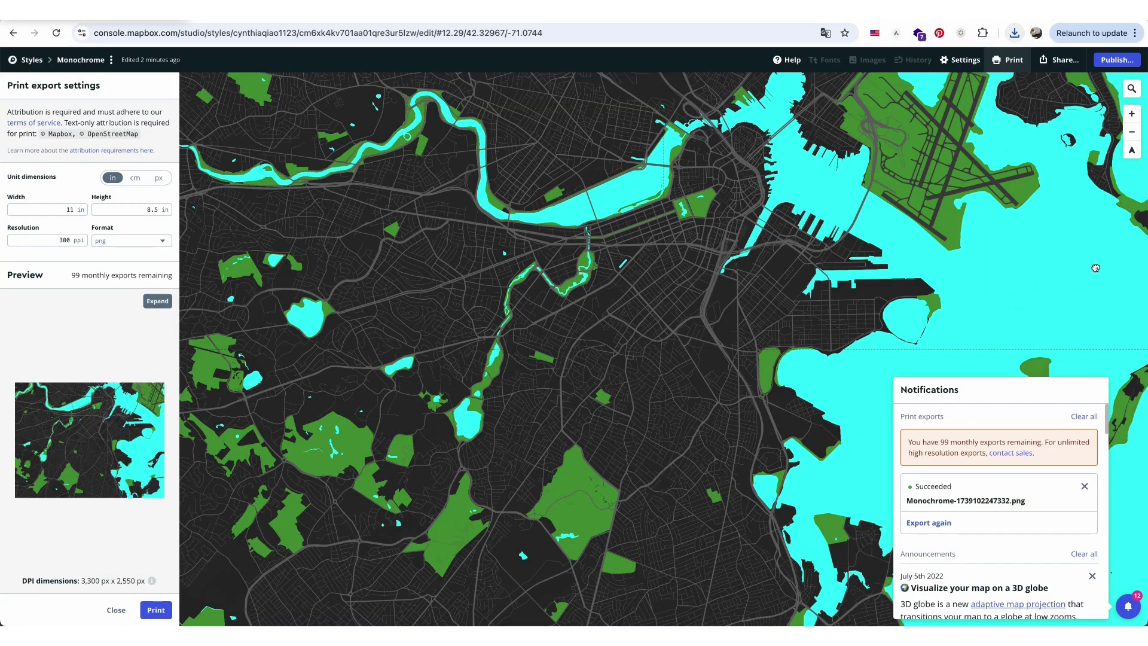
pyautogui.click(1095, 268)
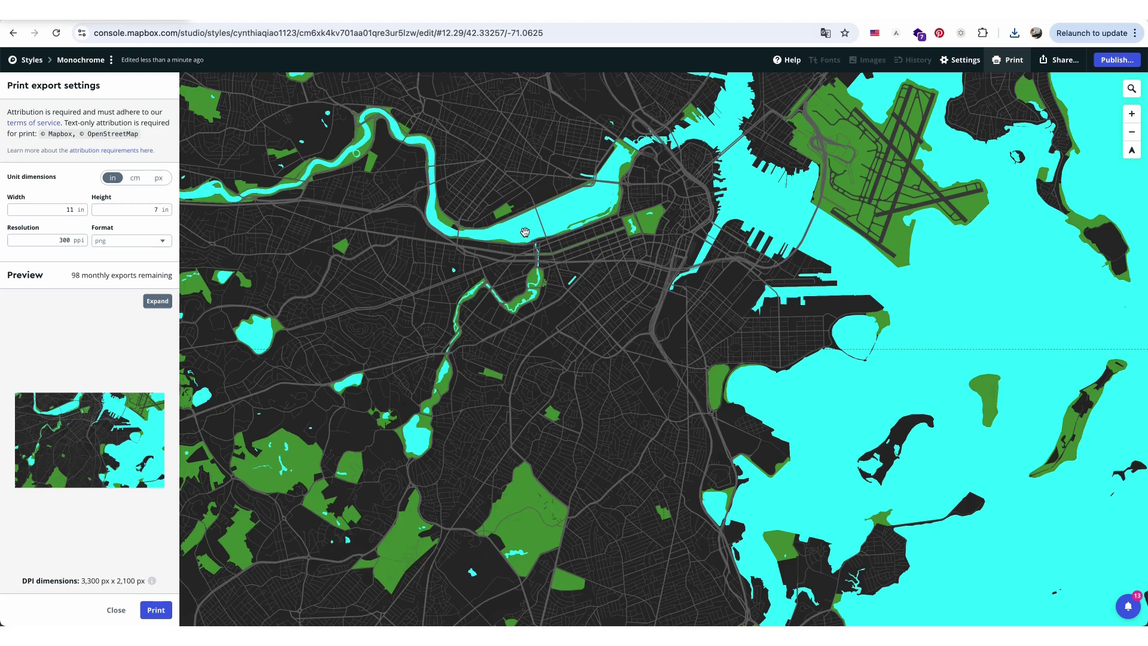
# Step: Change the water fill to a mid blue, hsl(207, 65%, 47%)
pyautogui.click(525, 232)
pyautogui.click(501, 185)
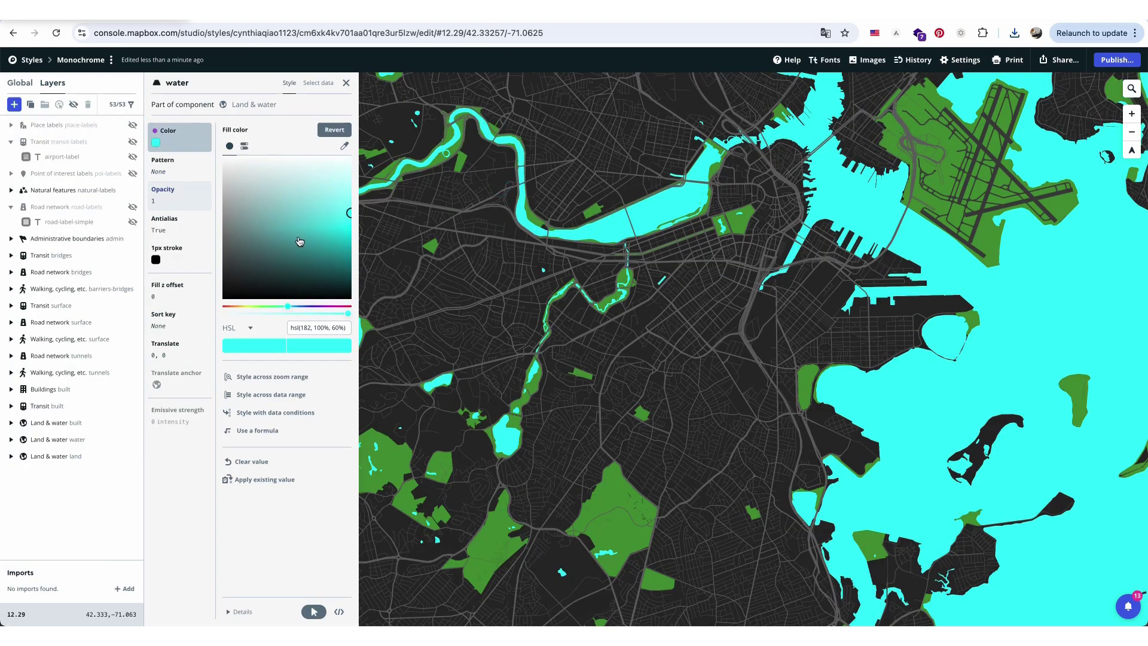
pyautogui.click(296, 307)
pyautogui.moveTo(324, 207); pyautogui.dragTo(329, 180)
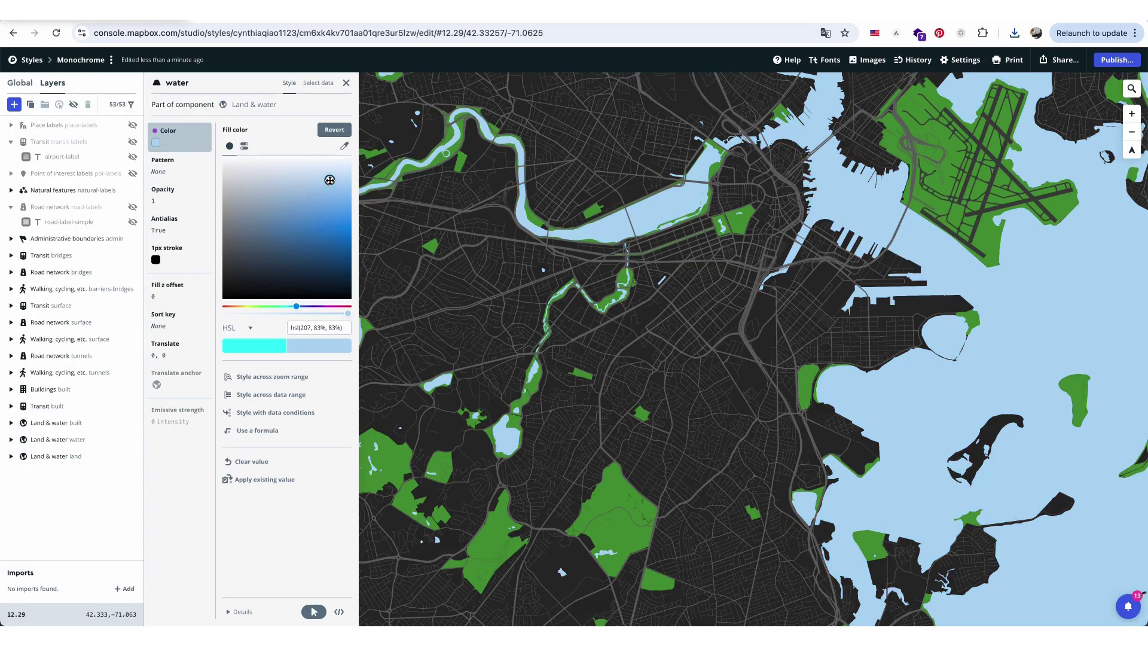
pyautogui.moveTo(352, 227); pyautogui.dragTo(307, 231)
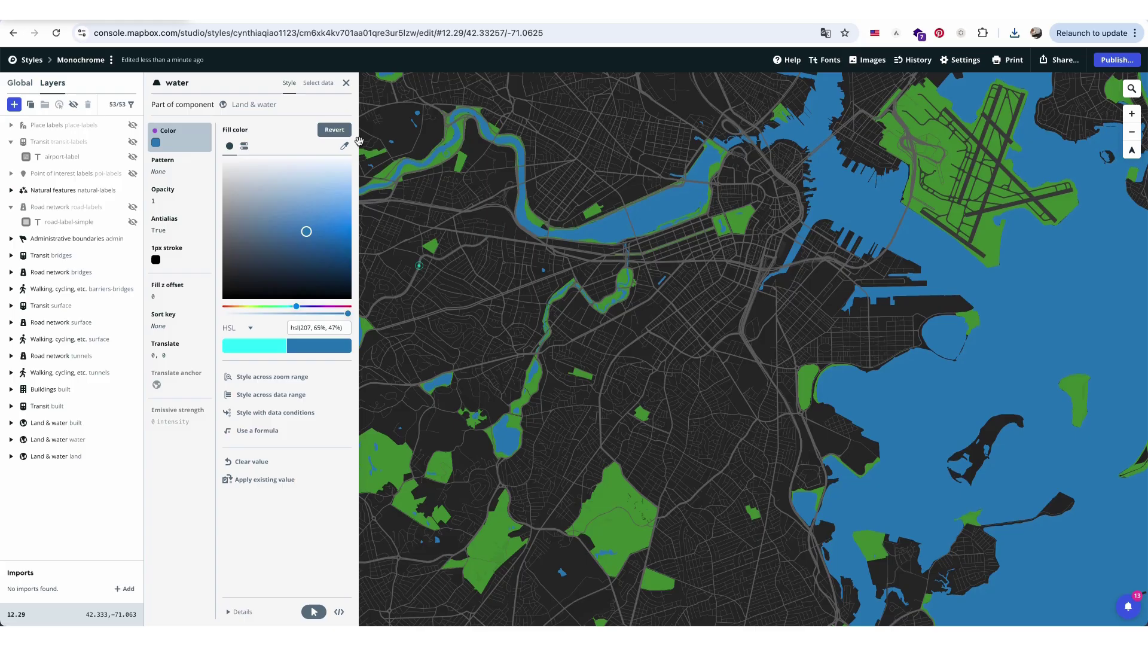
pyautogui.click(345, 83)
# Step: Export the blue-water map again as an 11 × 7 in PNG
pyautogui.click(1013, 57)
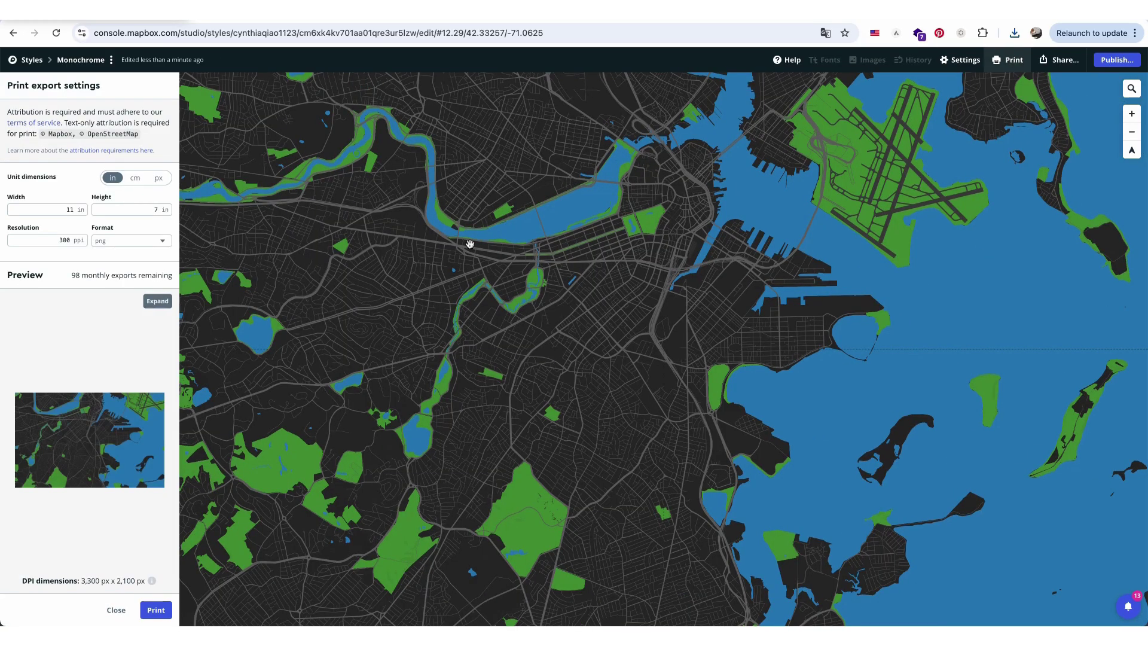
pyautogui.click(156, 610)
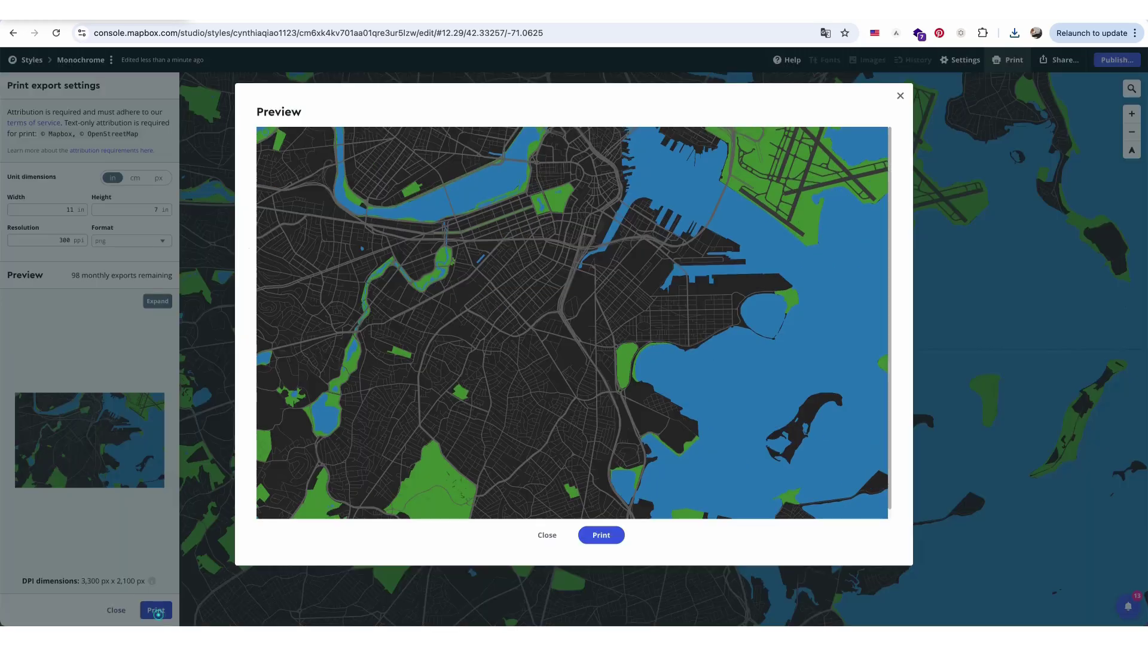
pyautogui.click(602, 534)
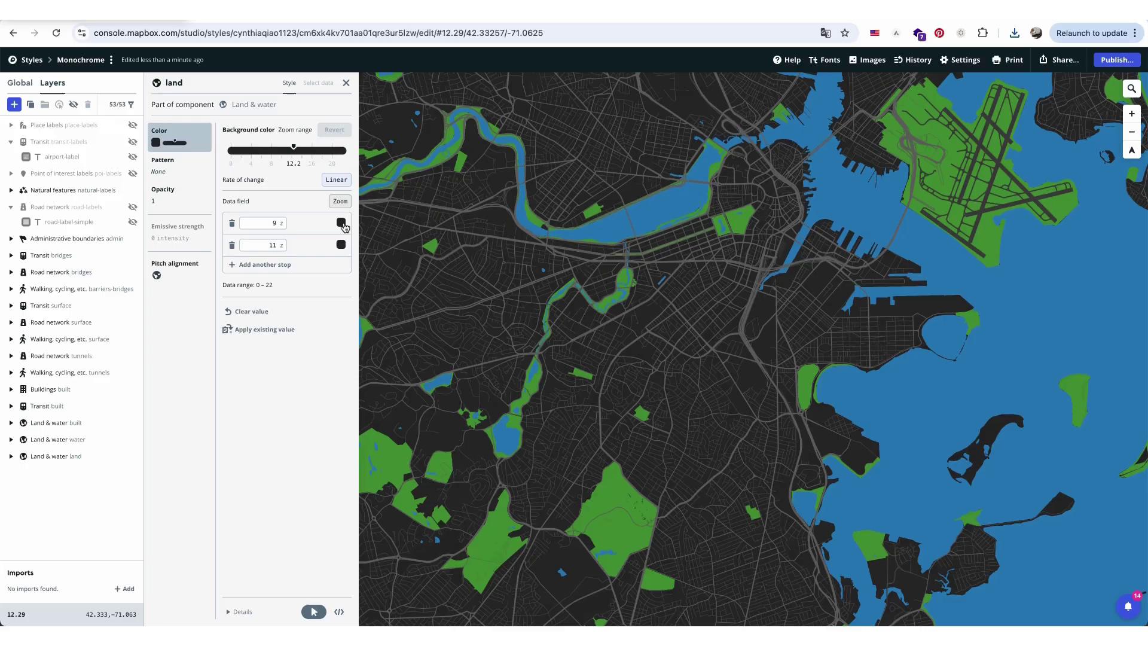
# Step: Lighten the Land & water base colour to a very pale green
pyautogui.scroll(10, 444, 248)
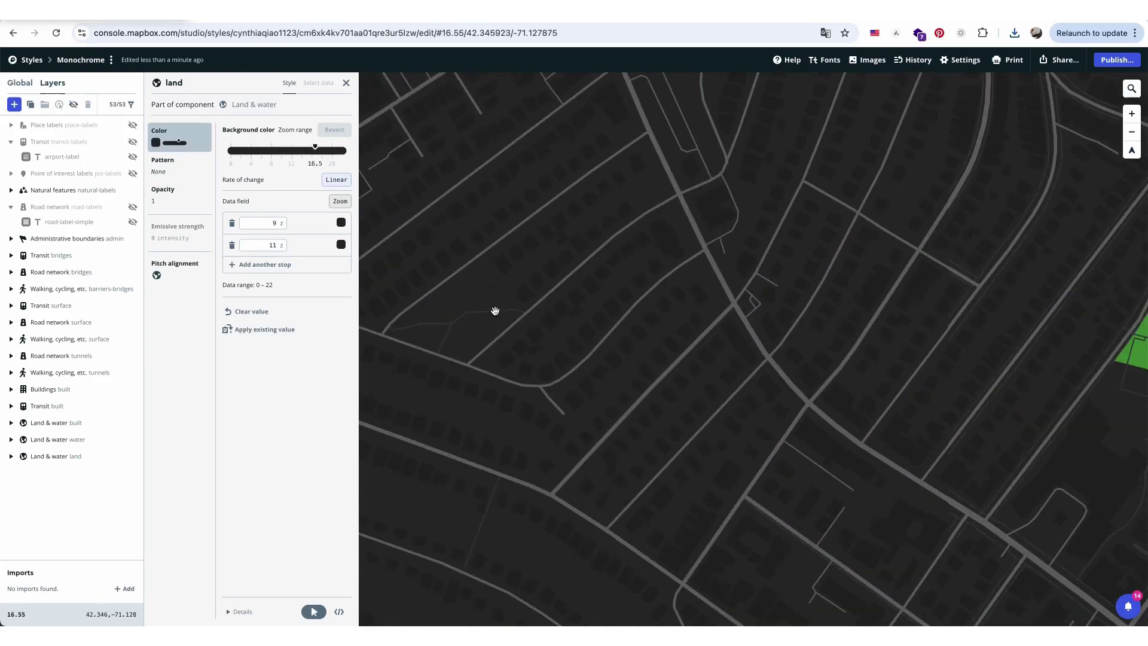
pyautogui.scroll(7, 525, 327)
pyautogui.scroll(-5, 537, 336)
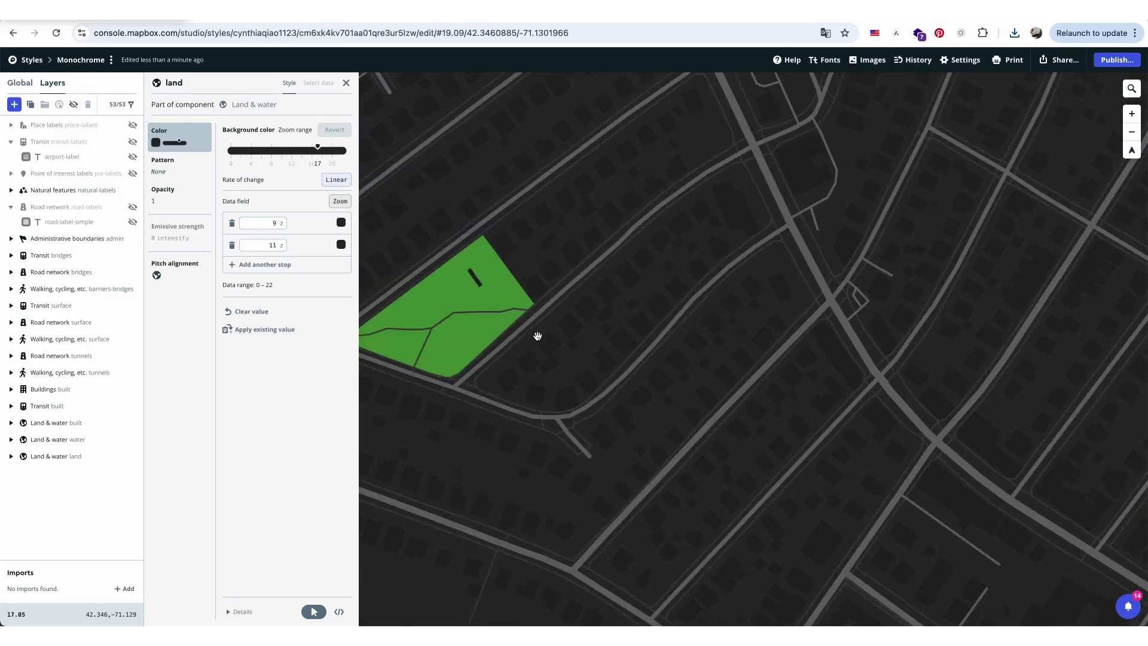
pyautogui.click(563, 371)
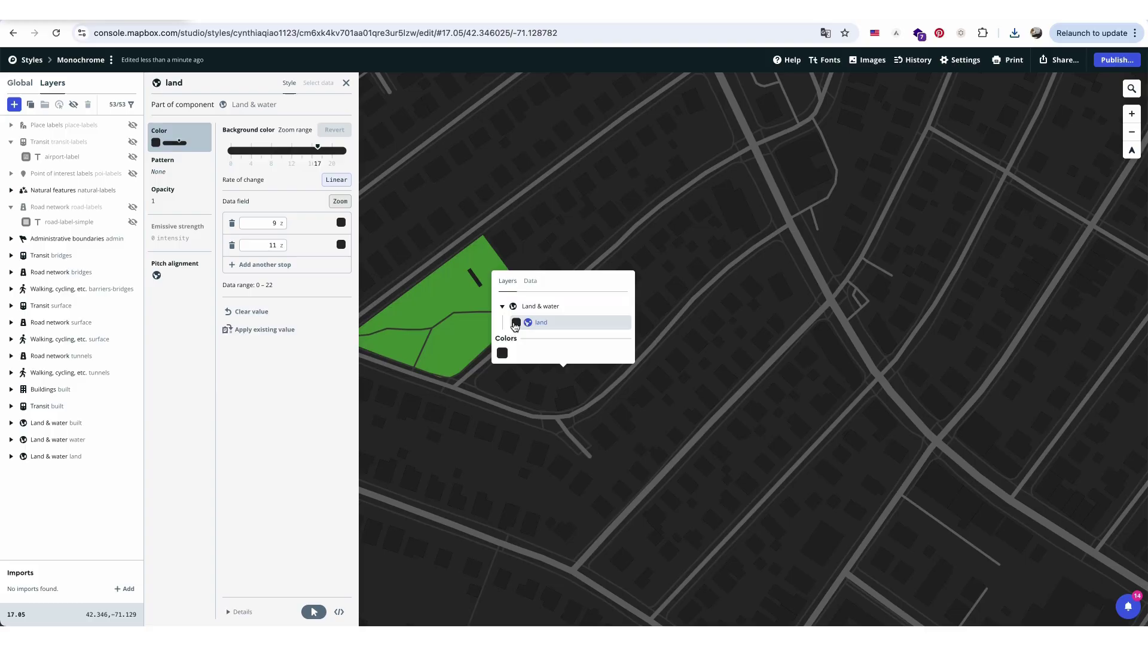
pyautogui.click(253, 105)
pyautogui.click(347, 122)
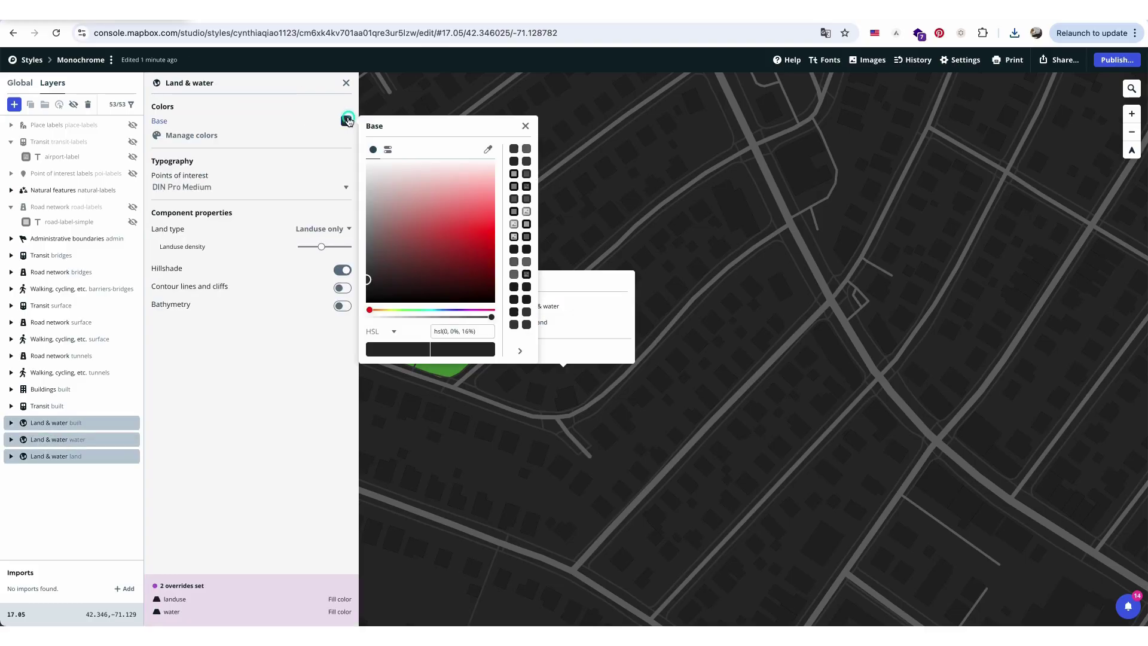
pyautogui.moveTo(431, 190); pyautogui.dragTo(510, 151)
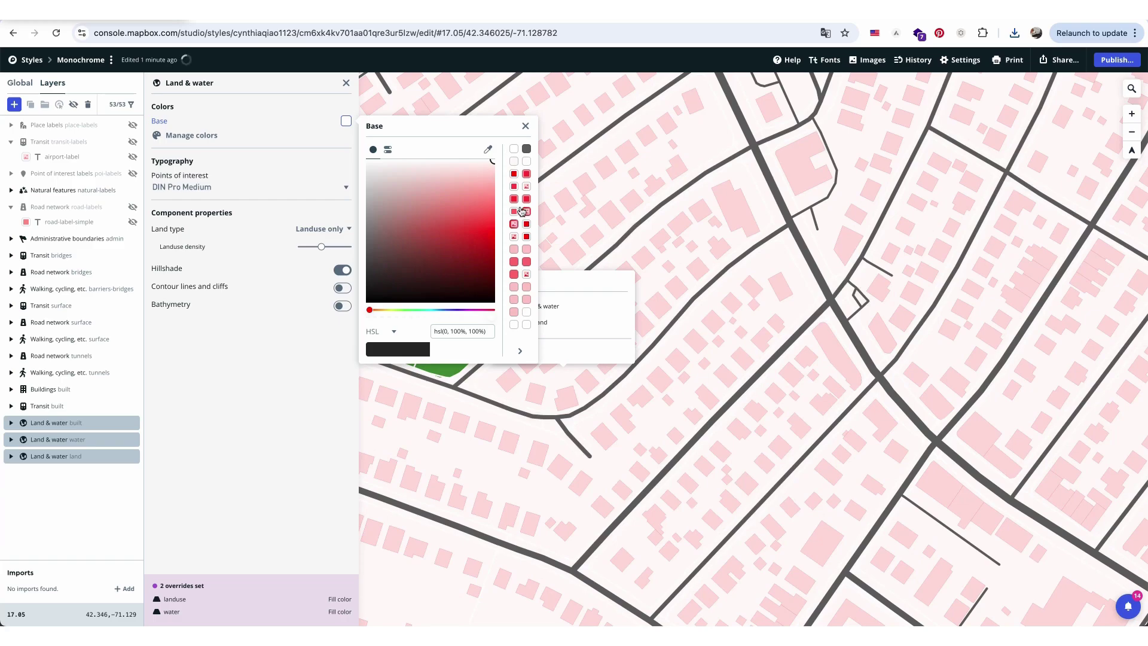
pyautogui.moveTo(432, 311); pyautogui.dragTo(413, 310)
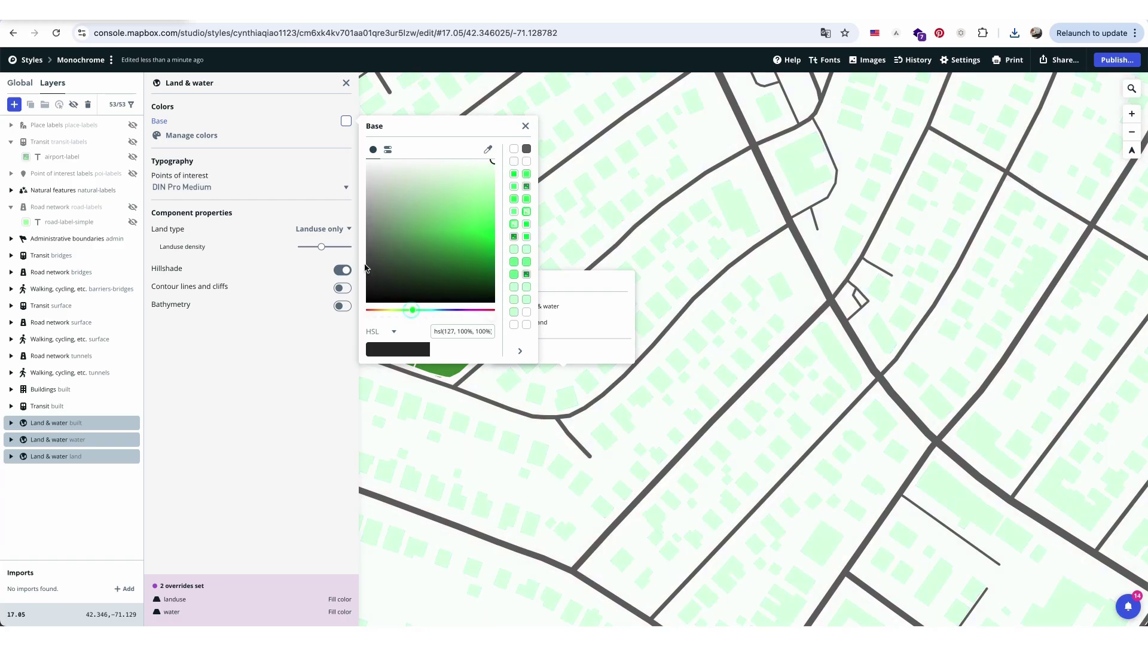
pyautogui.click(349, 122)
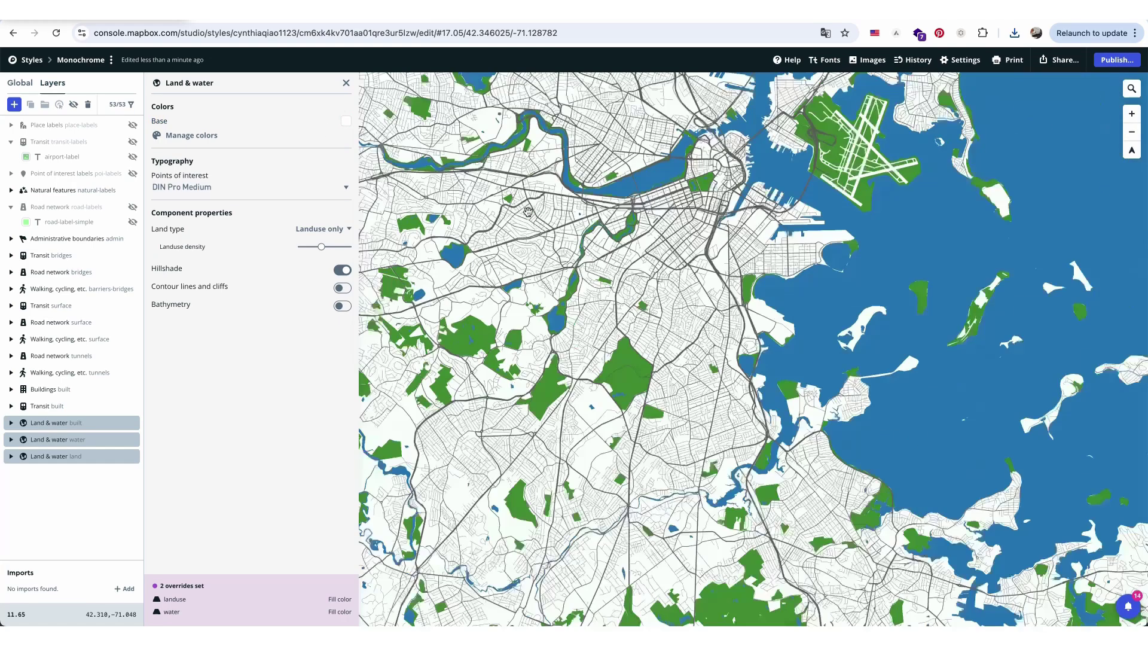
# Step: Lighten the road lines to a pale grey
pyautogui.moveTo(655, 259); pyautogui.dragTo(587, 295)
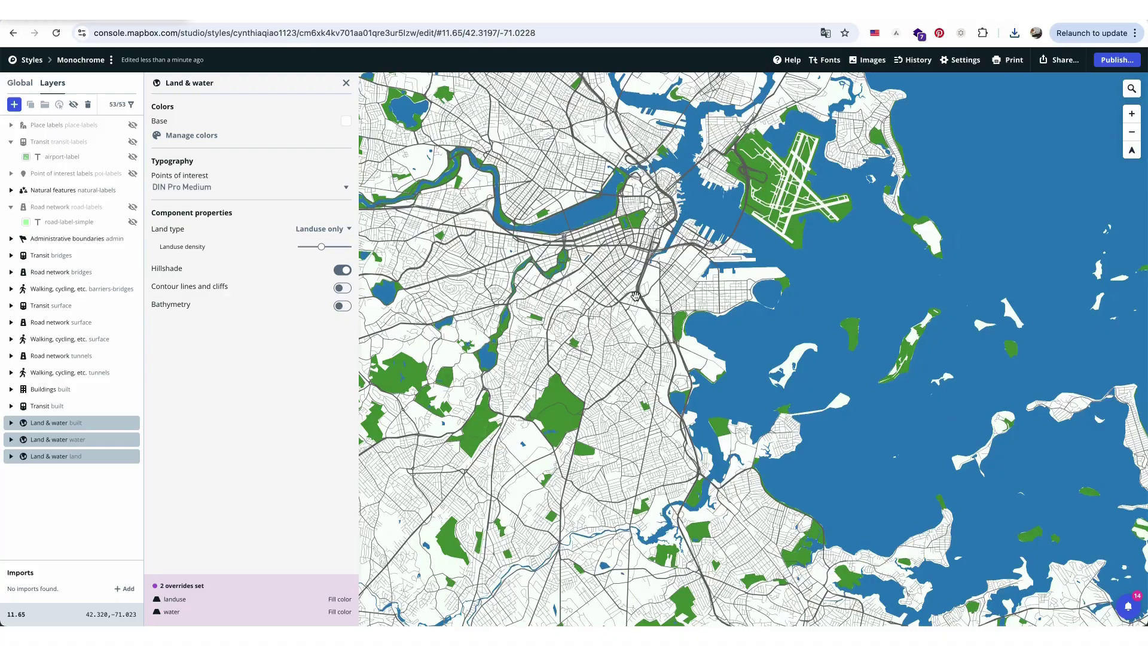
pyautogui.scroll(3, 793, 293)
pyautogui.moveTo(792, 293); pyautogui.dragTo(602, 298)
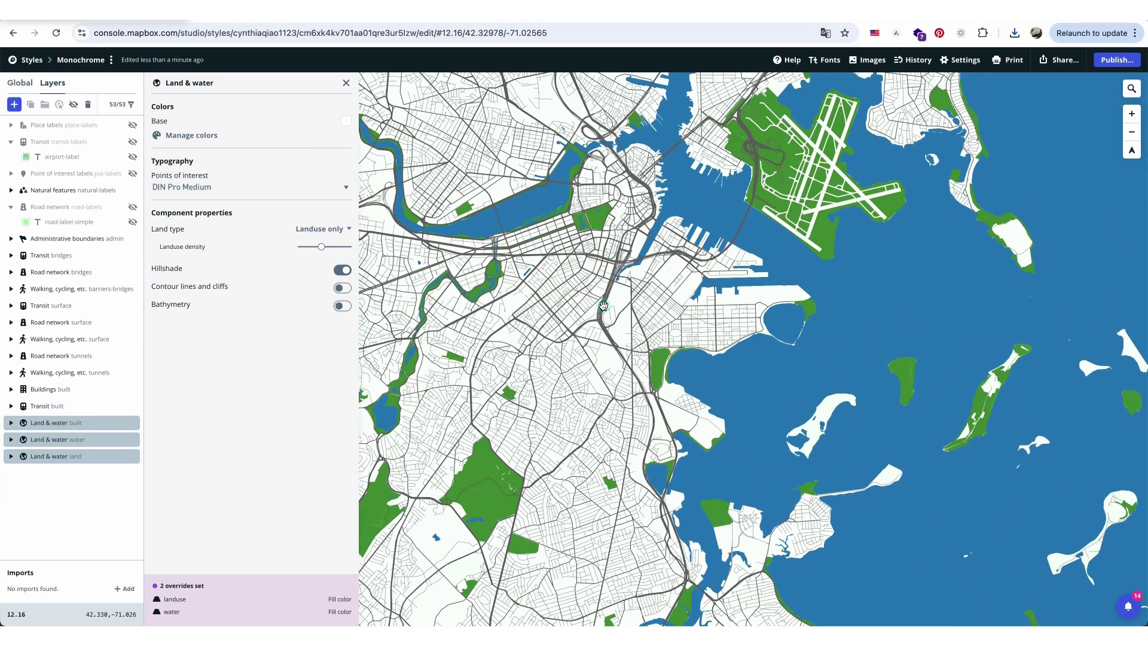
pyautogui.click(603, 306)
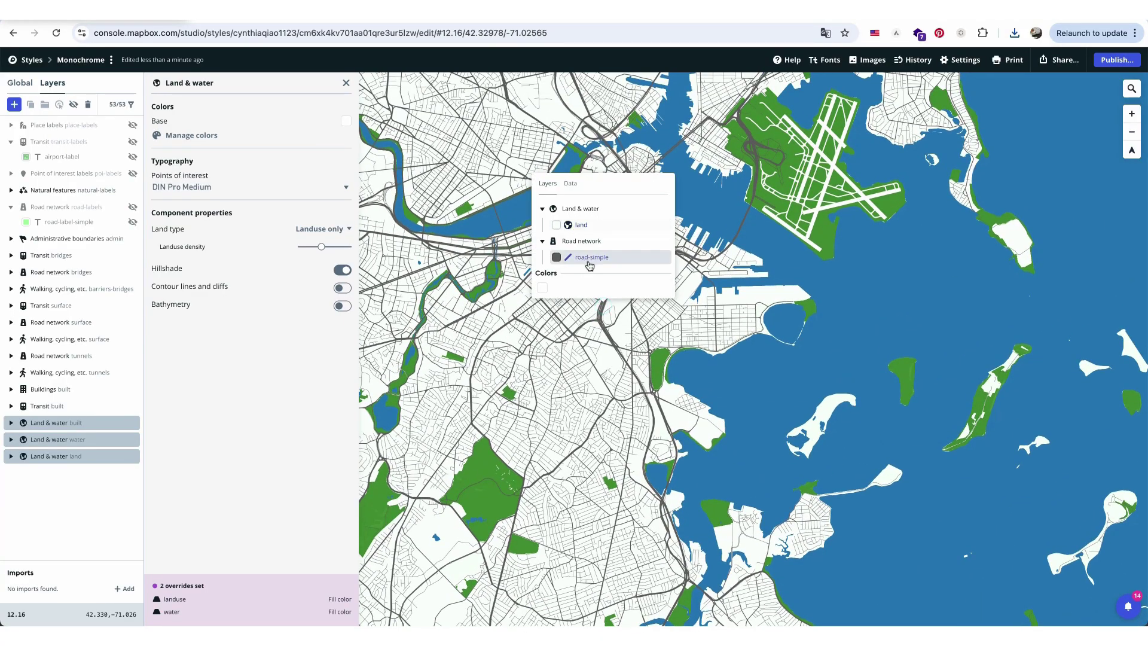
pyautogui.click(590, 258)
pyautogui.moveTo(272, 205); pyautogui.dragTo(233, 179)
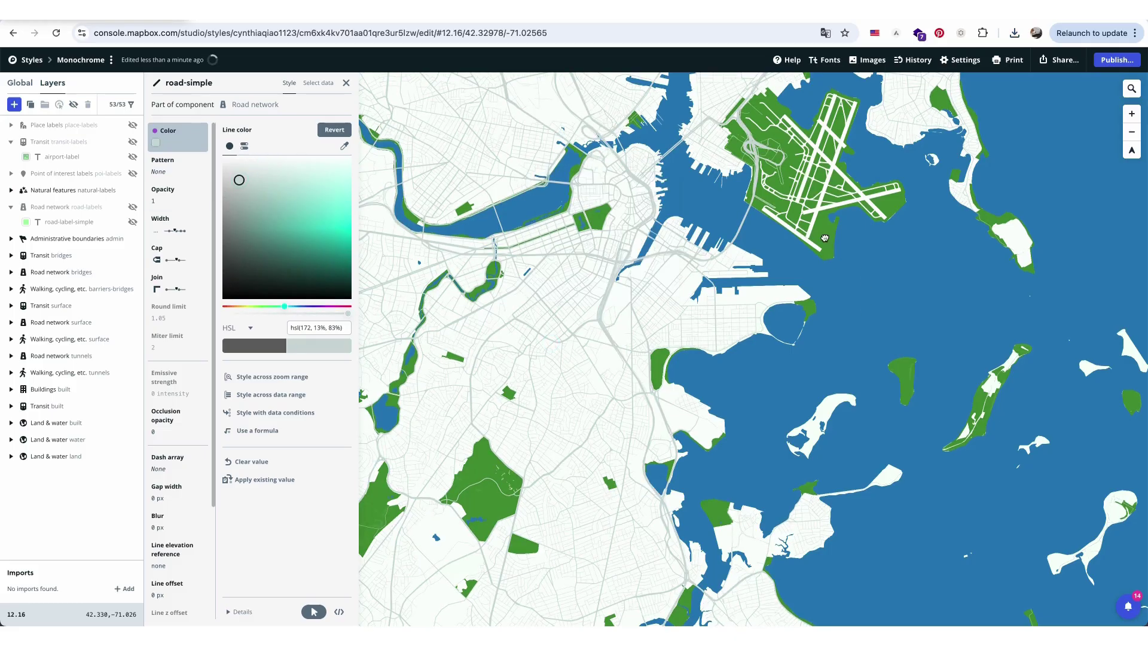
# Step: Set the landuse fill to a pale green, hsl(137, 28%, 84%)
pyautogui.click(824, 238)
pyautogui.click(807, 188)
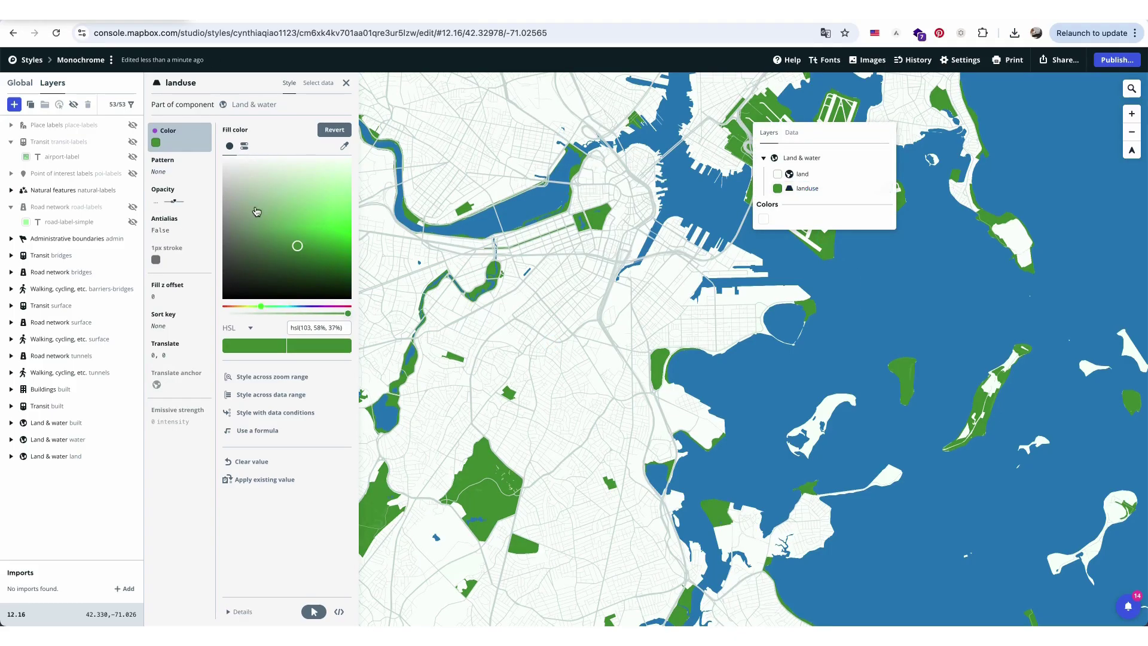
pyautogui.click(273, 306)
pyautogui.click(259, 192)
pyautogui.click(521, 310)
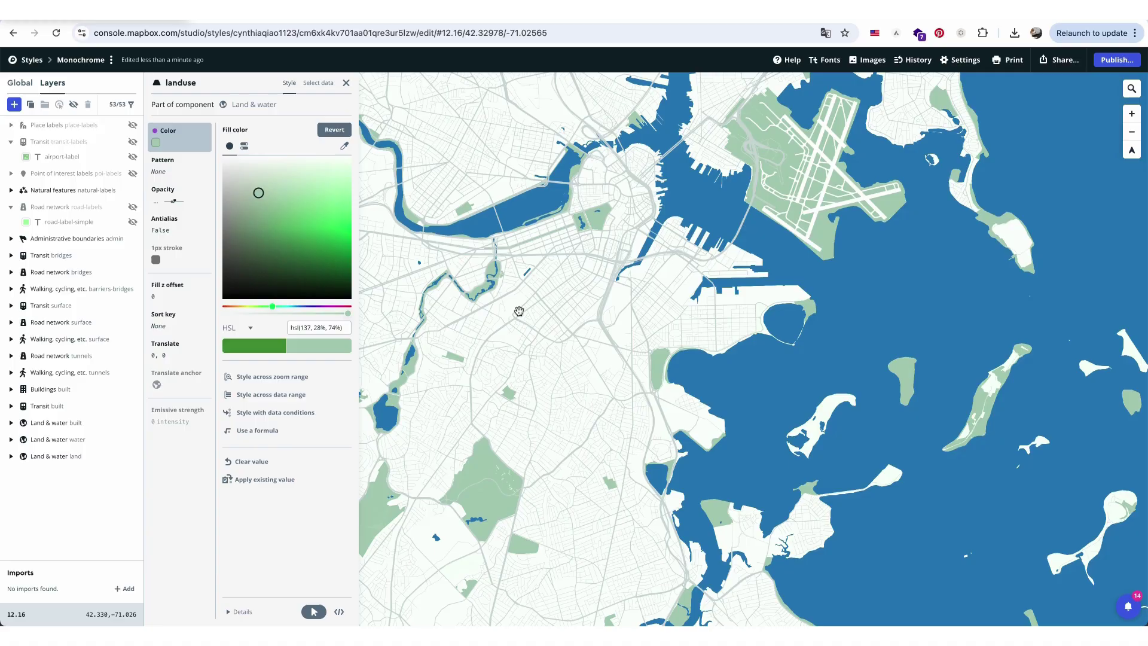
pyautogui.click(258, 178)
# Step: Change the water fill to a muted teal, hsl(186, 38%, 69%)
pyautogui.click(513, 226)
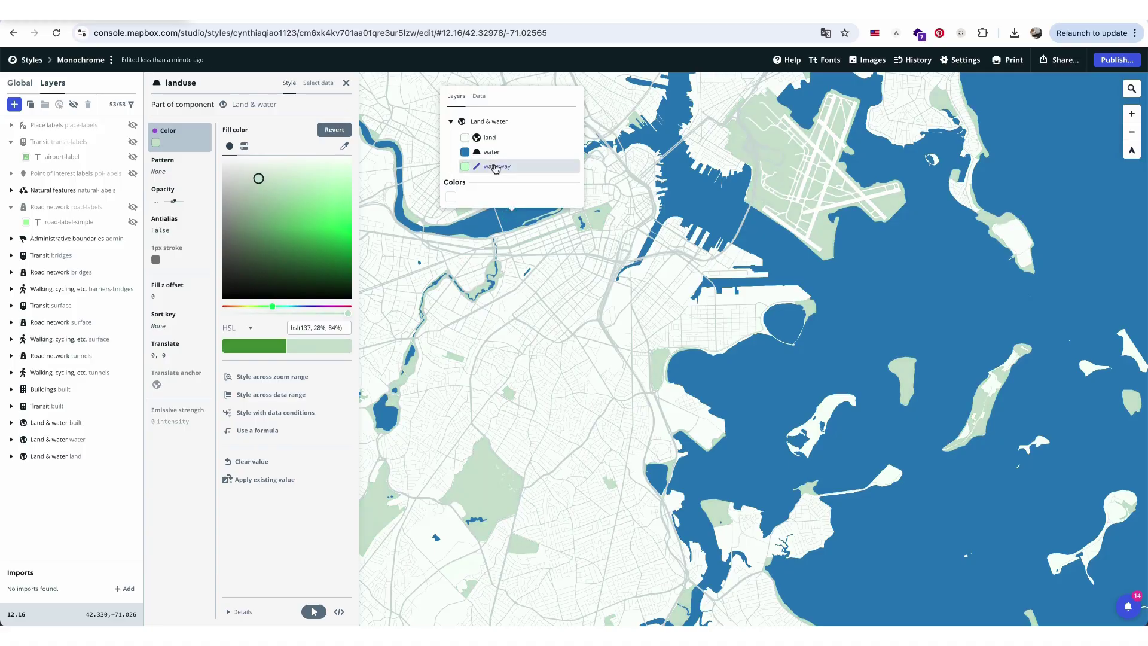
pyautogui.click(489, 152)
pyautogui.click(288, 307)
pyautogui.click(272, 200)
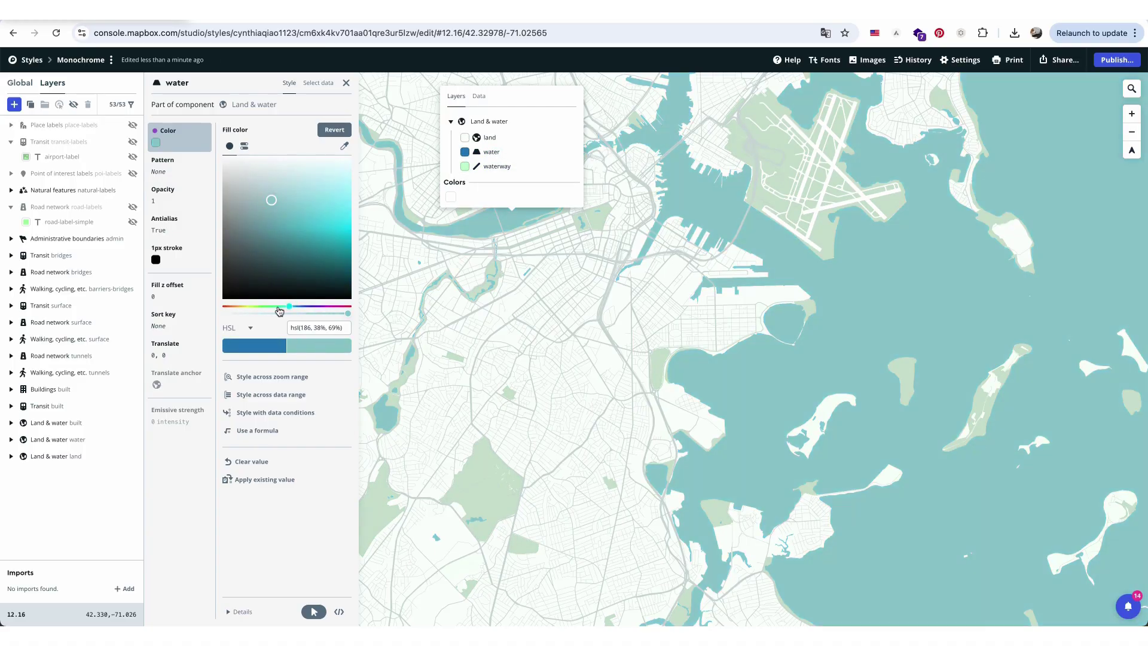
pyautogui.click(281, 307)
pyautogui.click(262, 213)
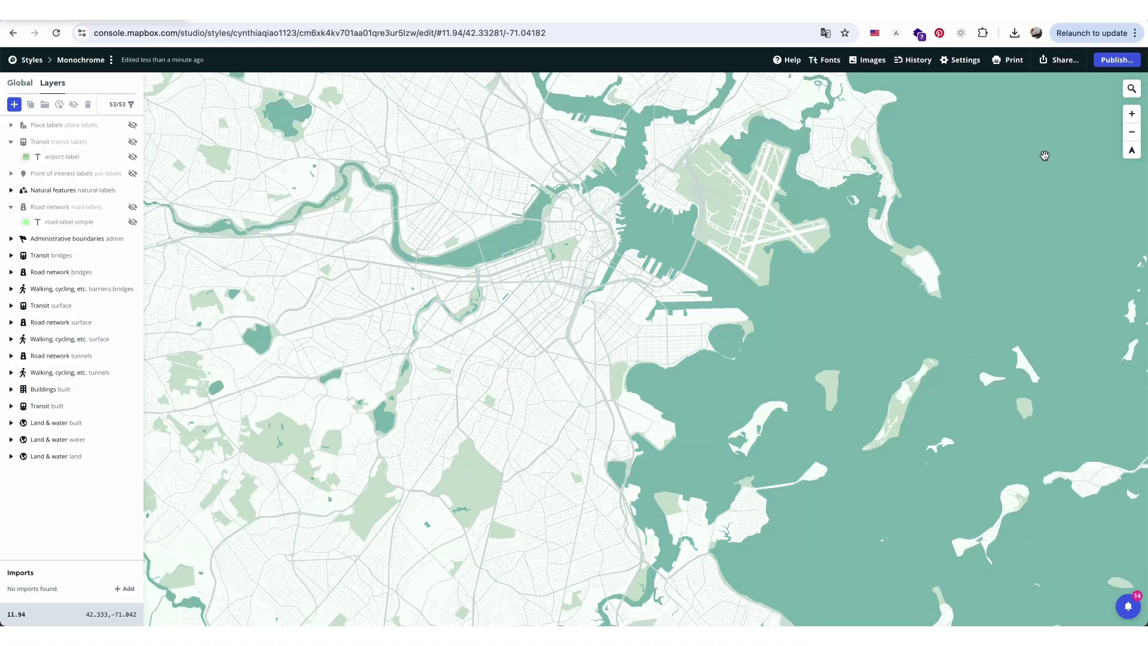
# Step: Fill the buildings with a dark grey
pyautogui.click(1009, 59)
pyautogui.scroll(5, 513, 352)
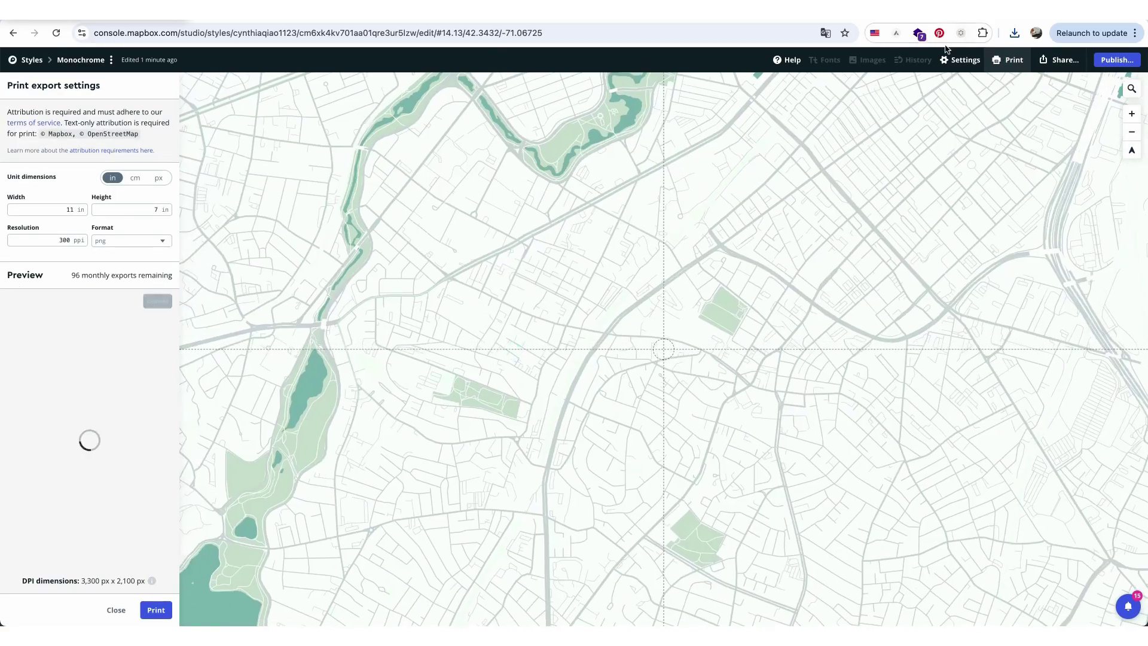
pyautogui.scroll(5, 545, 250)
pyautogui.click(568, 294)
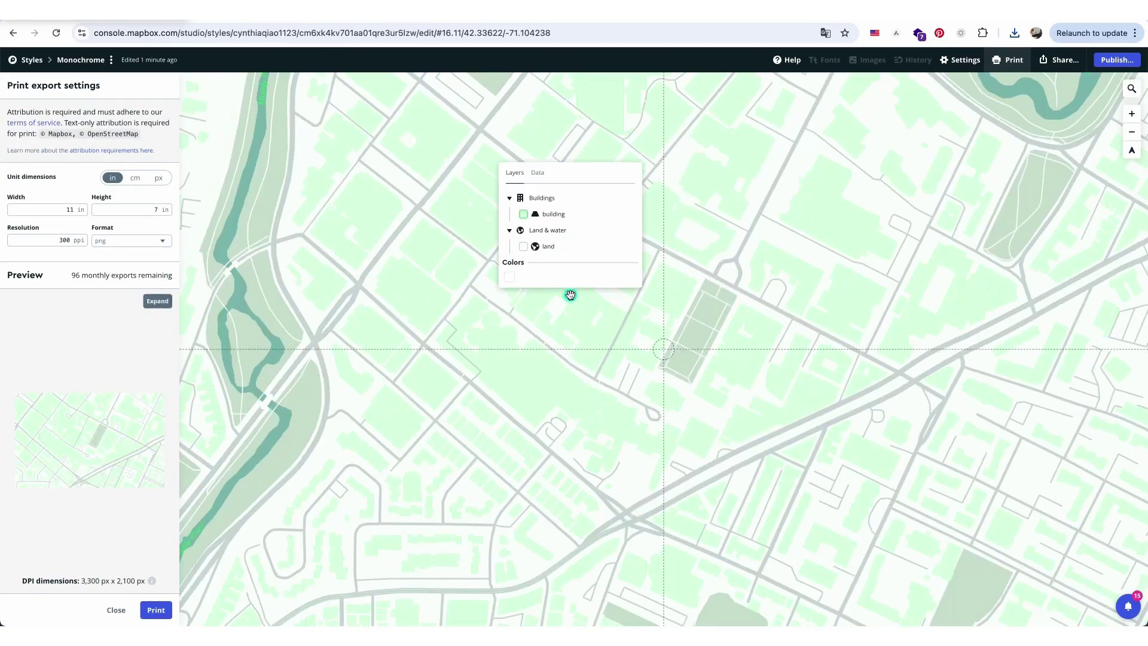
pyautogui.click(525, 212)
pyautogui.moveTo(276, 212); pyautogui.dragTo(200, 189)
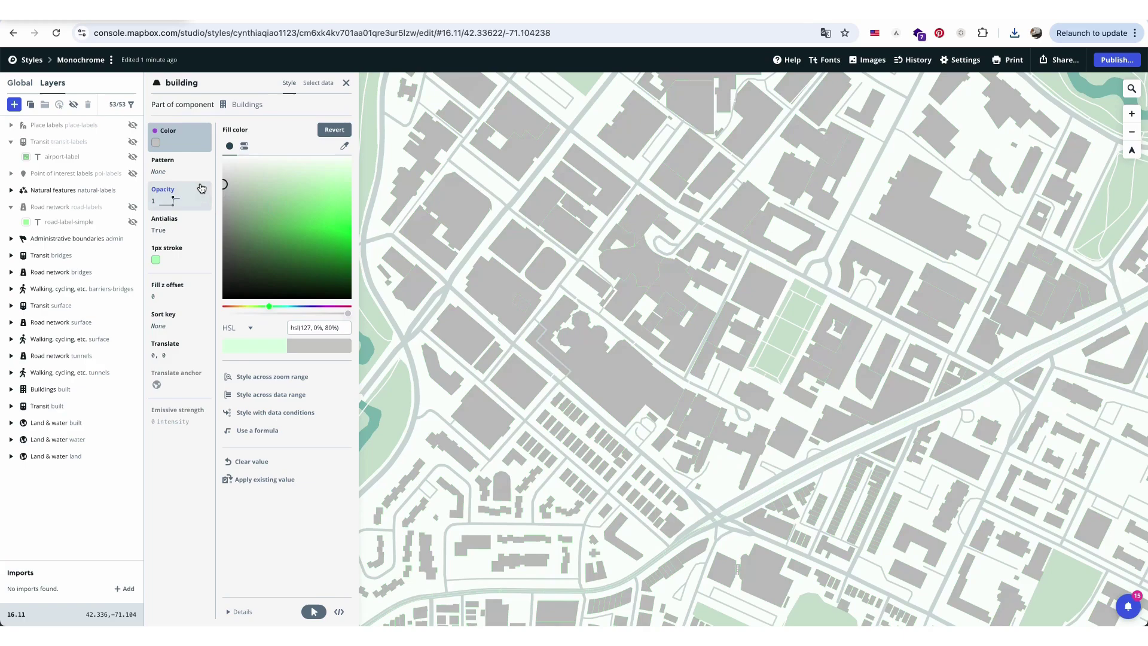
pyautogui.scroll(-2, 610, 266)
pyautogui.moveTo(639, 271); pyautogui.dragTo(772, 235)
pyautogui.moveTo(228, 203); pyautogui.dragTo(210, 241)
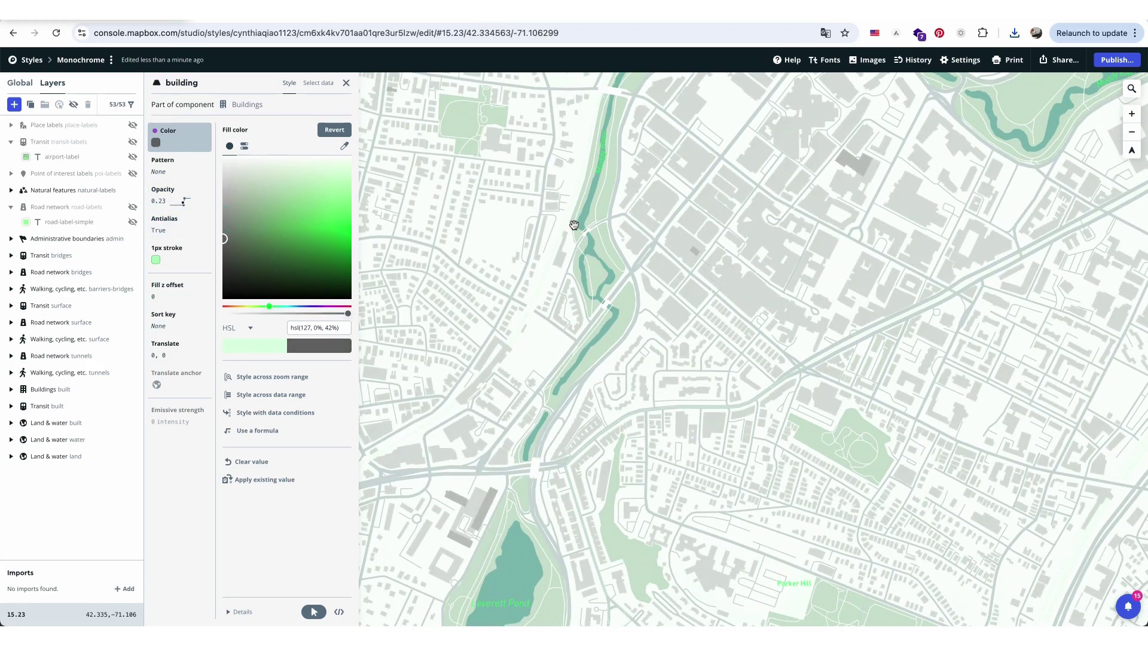
# Step: Preview the 11 × 7 in, 300 ppi print export of the restyled map
pyautogui.moveTo(574, 225); pyautogui.dragTo(632, 288)
pyautogui.scroll(2, 652, 268)
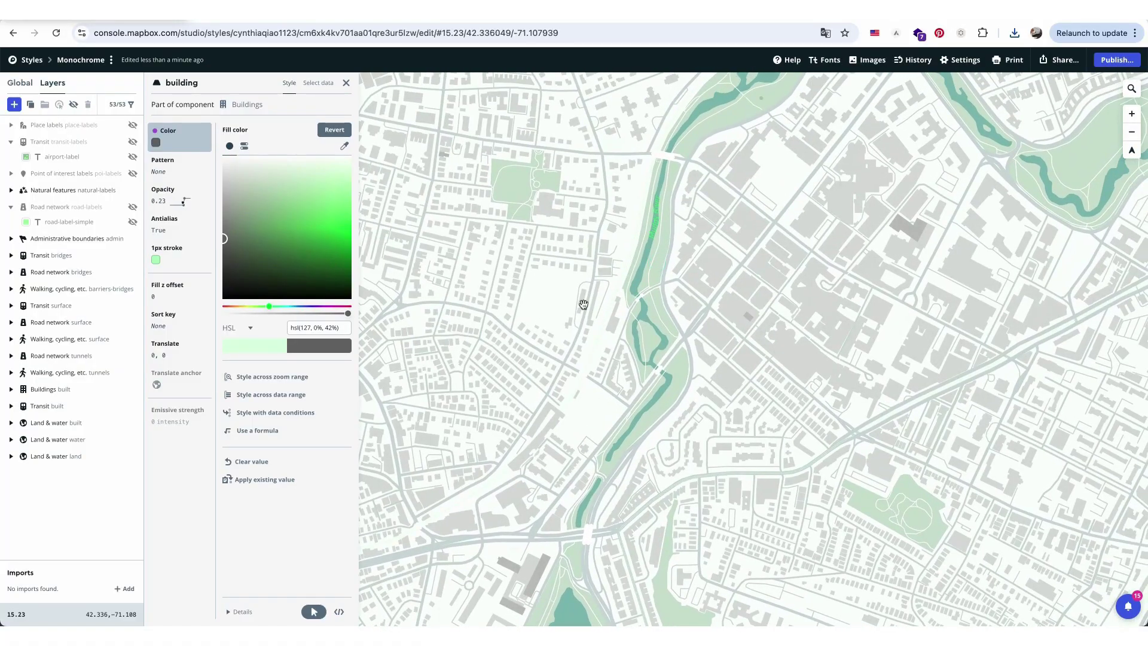
pyautogui.scroll(-3, 598, 314)
pyautogui.scroll(4, 601, 260)
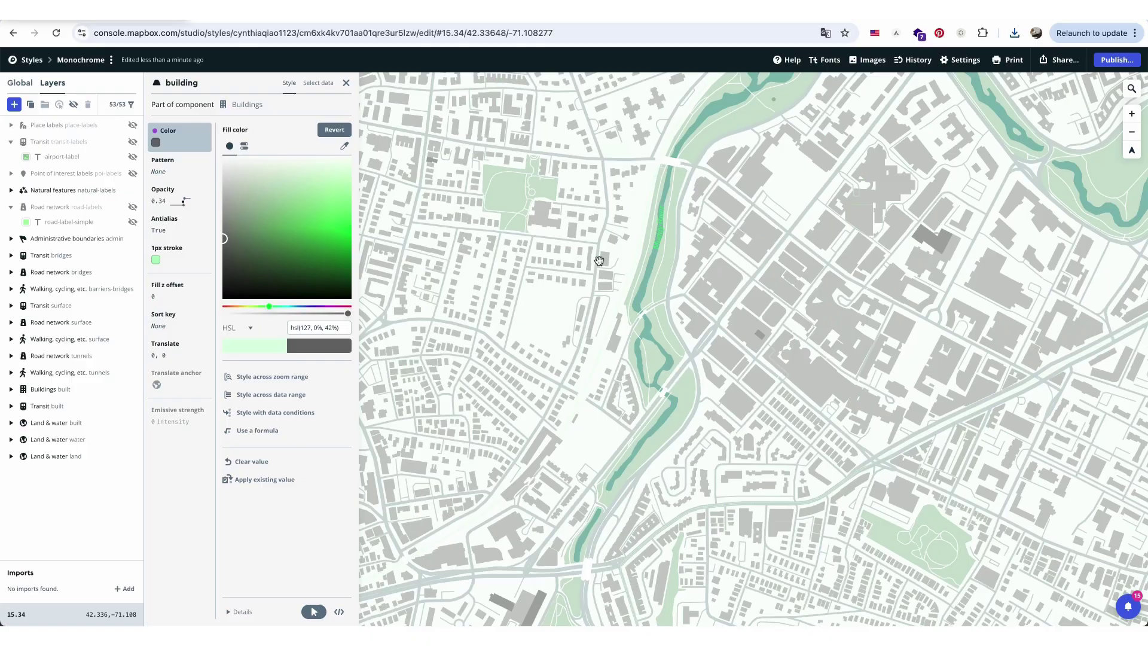
pyautogui.click(589, 541)
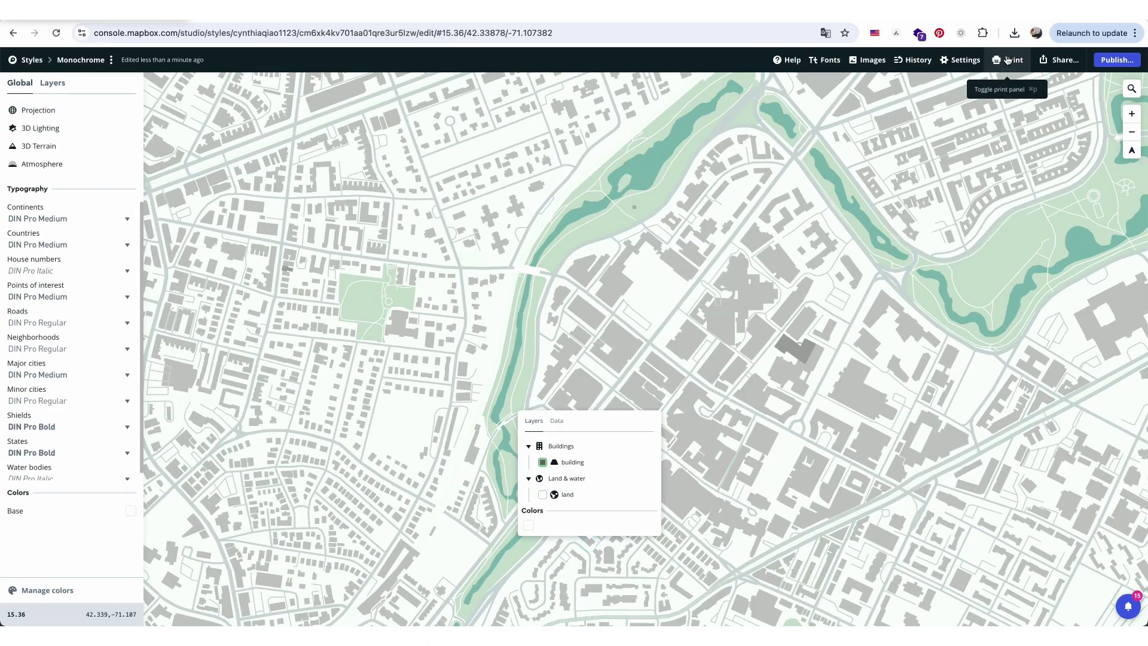
pyautogui.click(1007, 58)
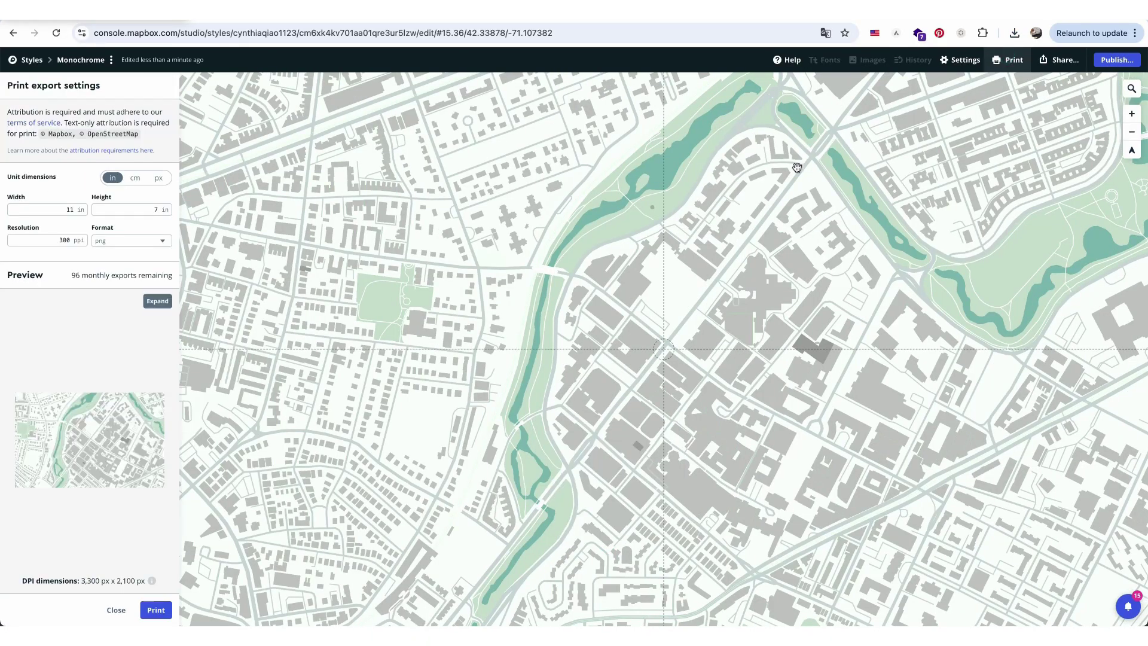
pyautogui.click(157, 610)
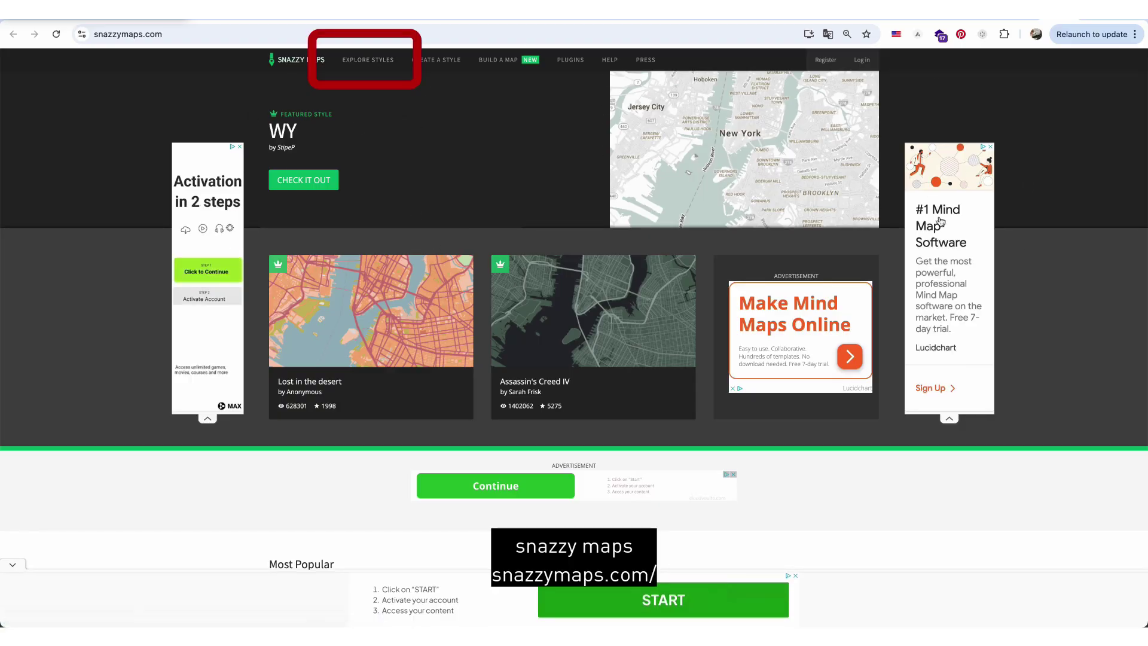
# Step: Find the Nolli map style in Explore Styles and open it
pyautogui.click(363, 60)
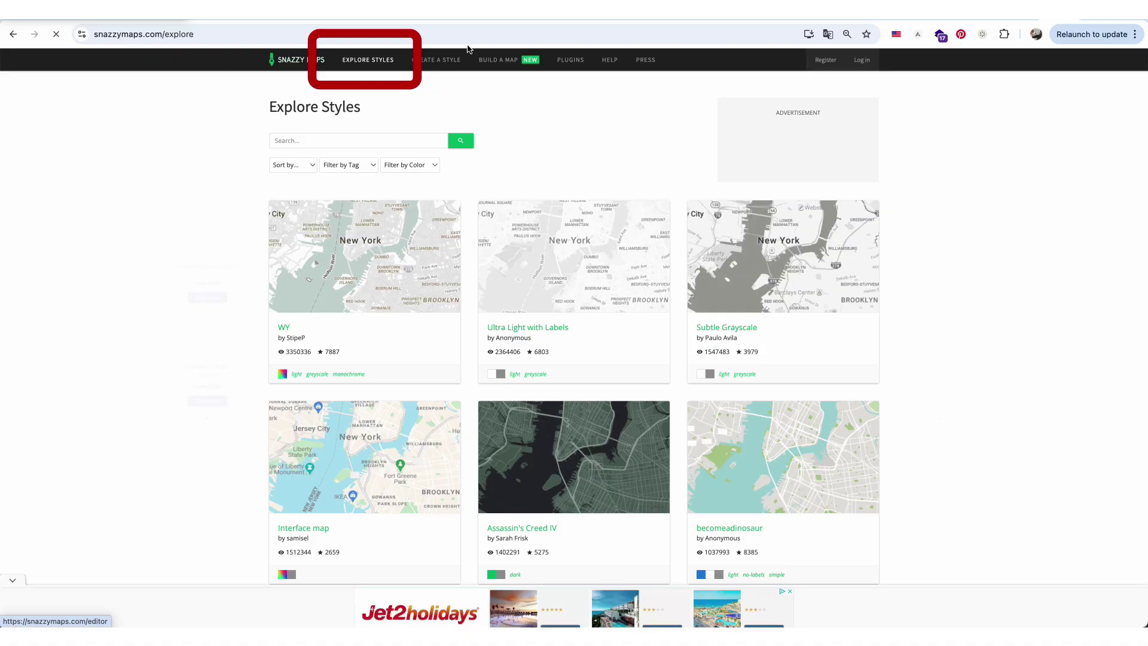
pyautogui.scroll(-5, 417, 229)
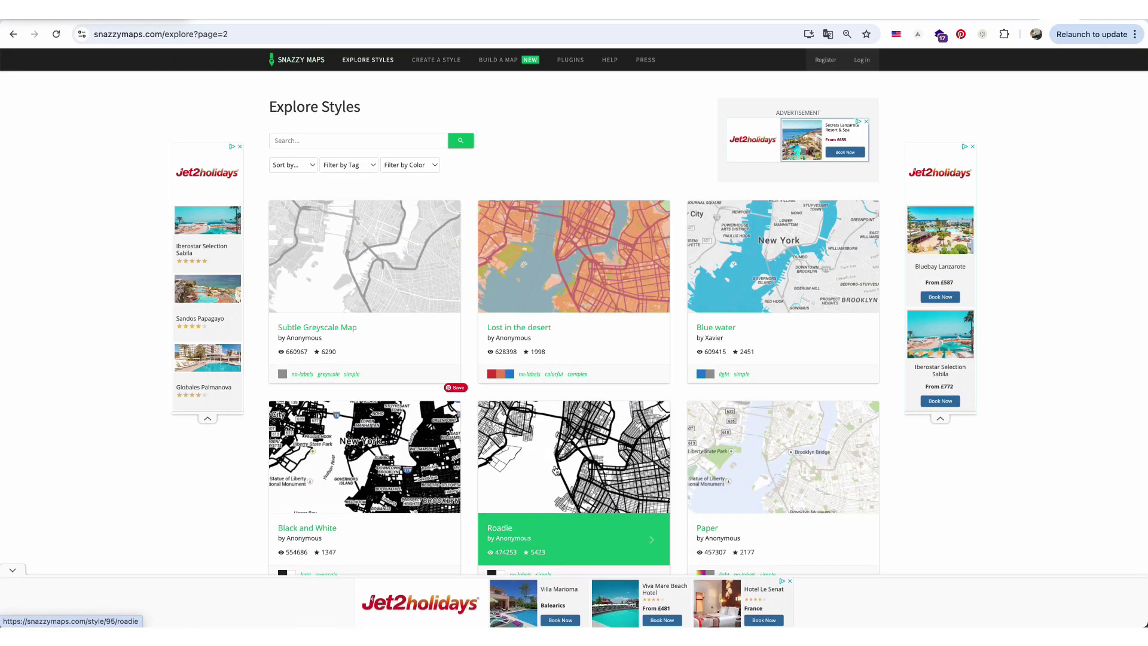
pyautogui.scroll(-3, 557, 471)
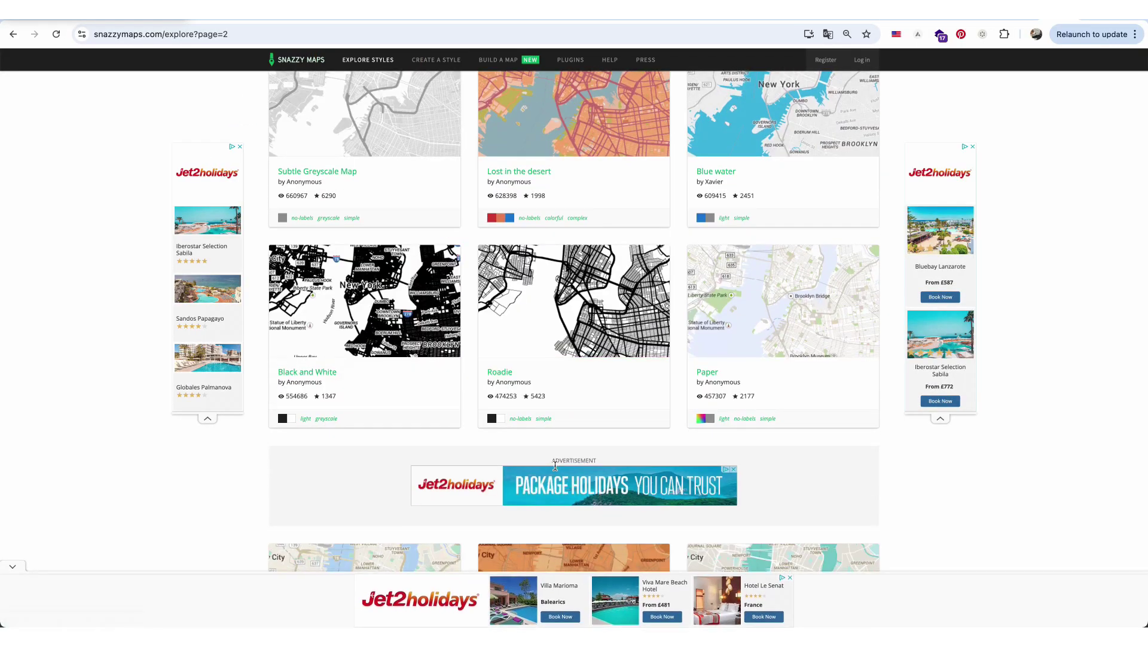
pyautogui.scroll(-4, 558, 471)
pyautogui.scroll(-7, 556, 469)
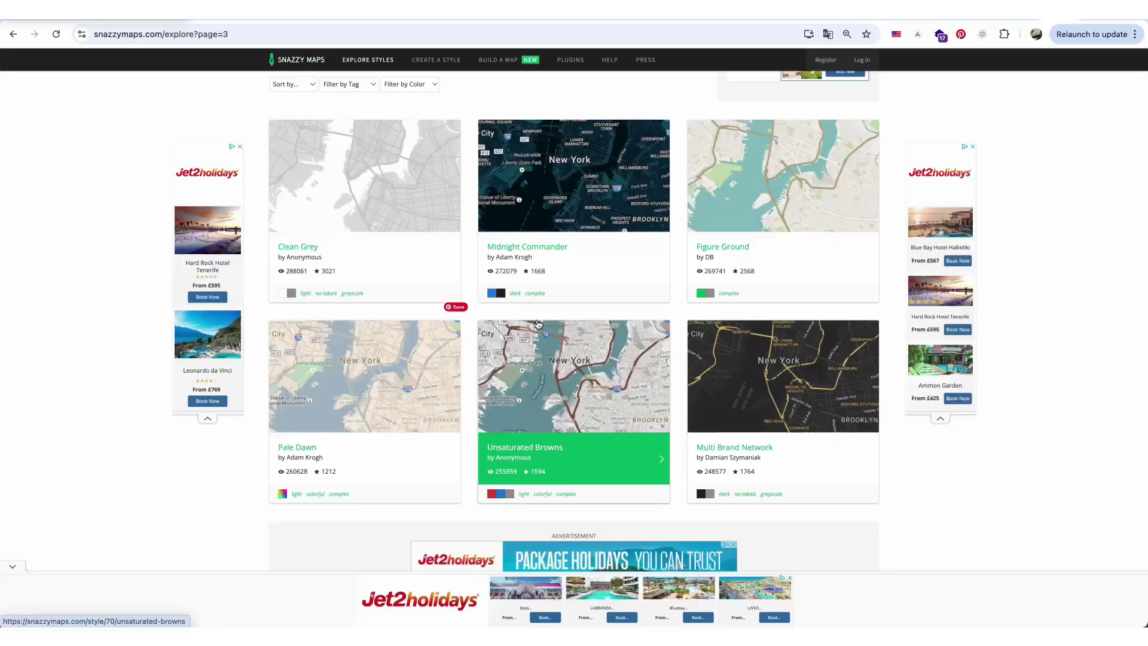
pyautogui.scroll(-6, 409, 390)
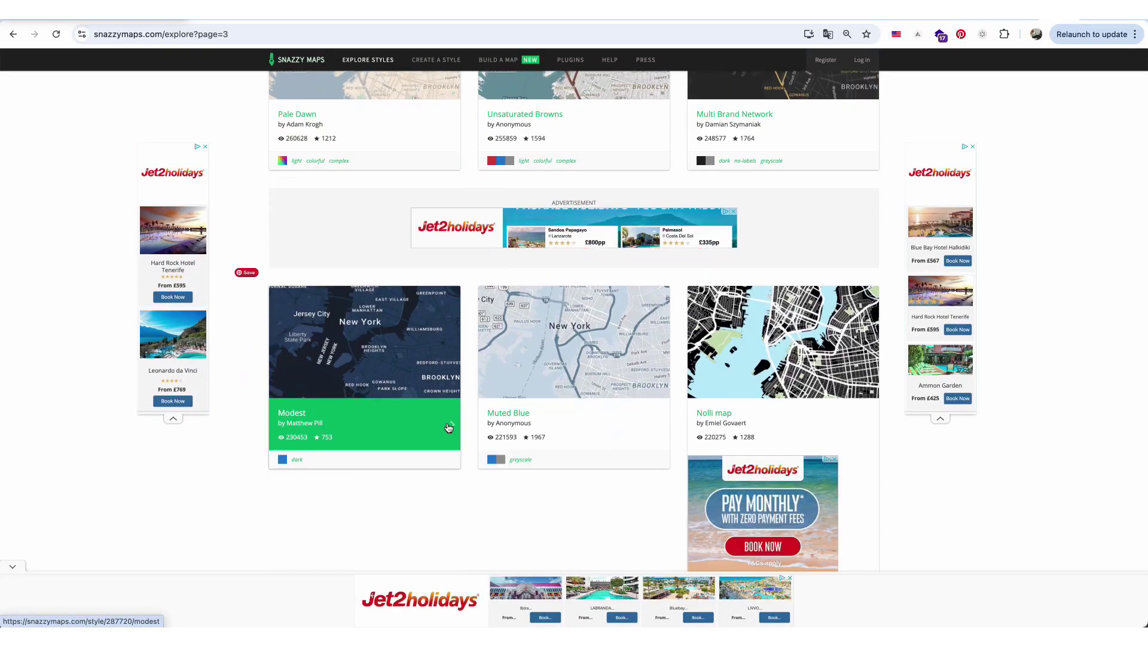
pyautogui.click(778, 419)
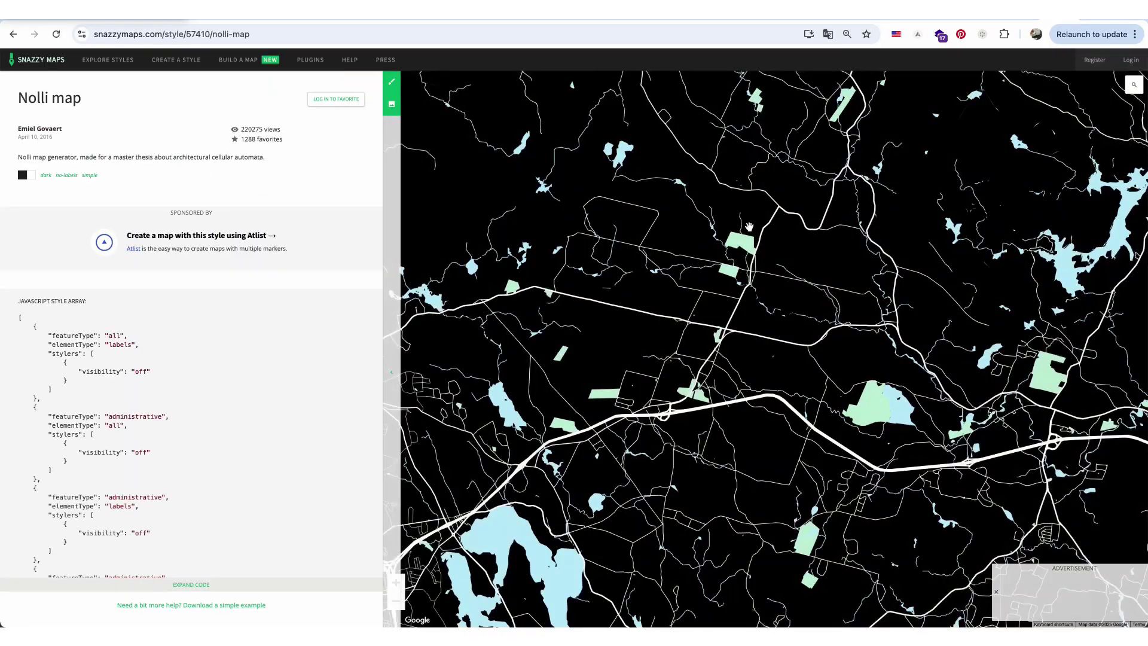
# Step: Frame Boston in a 1000 × 484 px download image at 2x scale
pyautogui.scroll(-10, 689, 279)
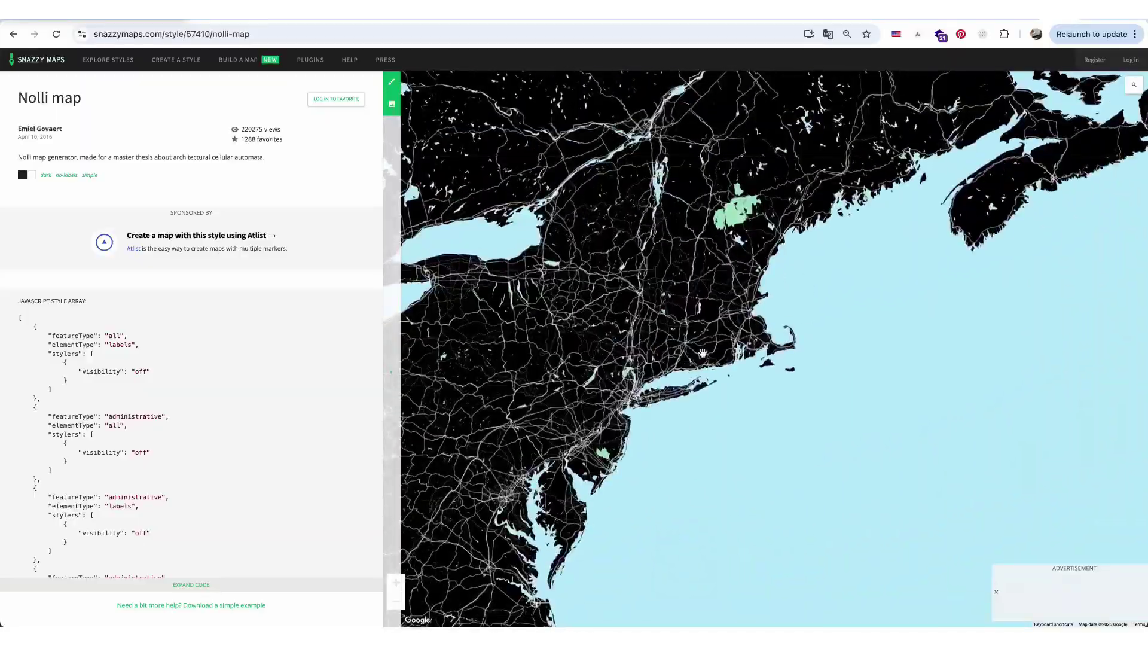
pyautogui.scroll(8, 624, 289)
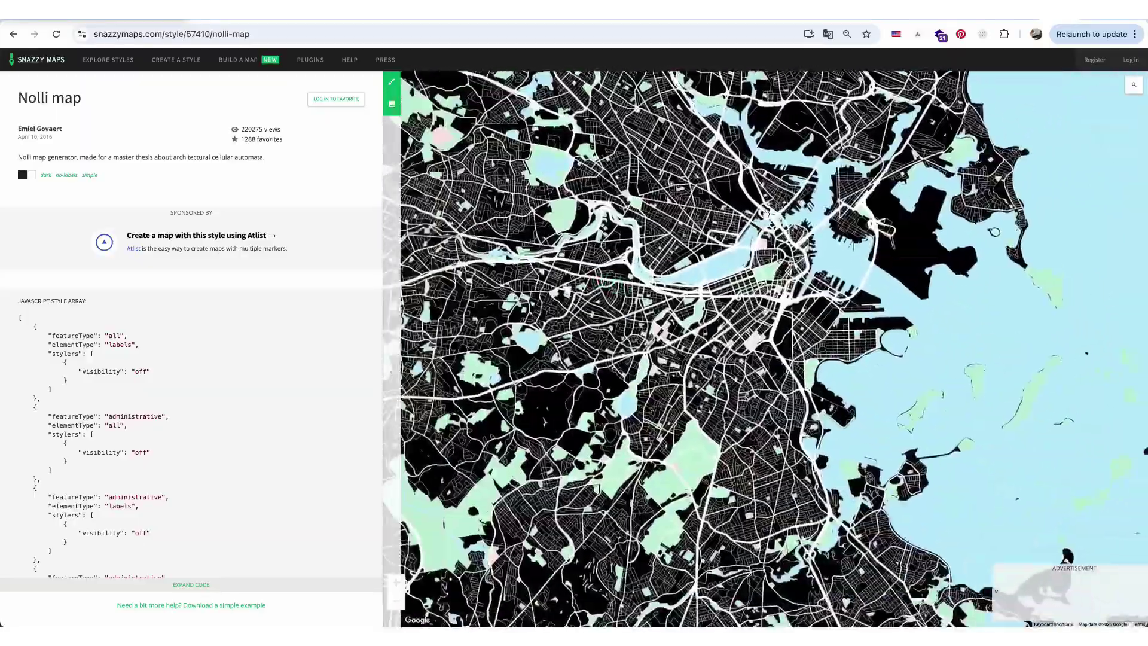
pyautogui.scroll(5, 784, 265)
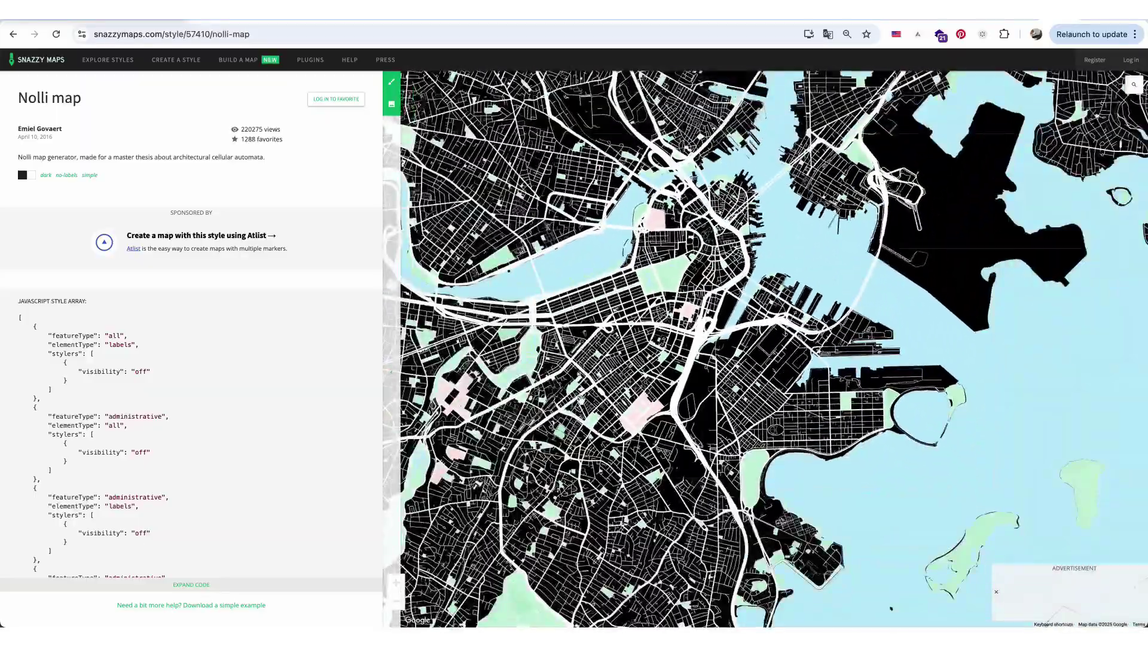
pyautogui.scroll(-3, 785, 265)
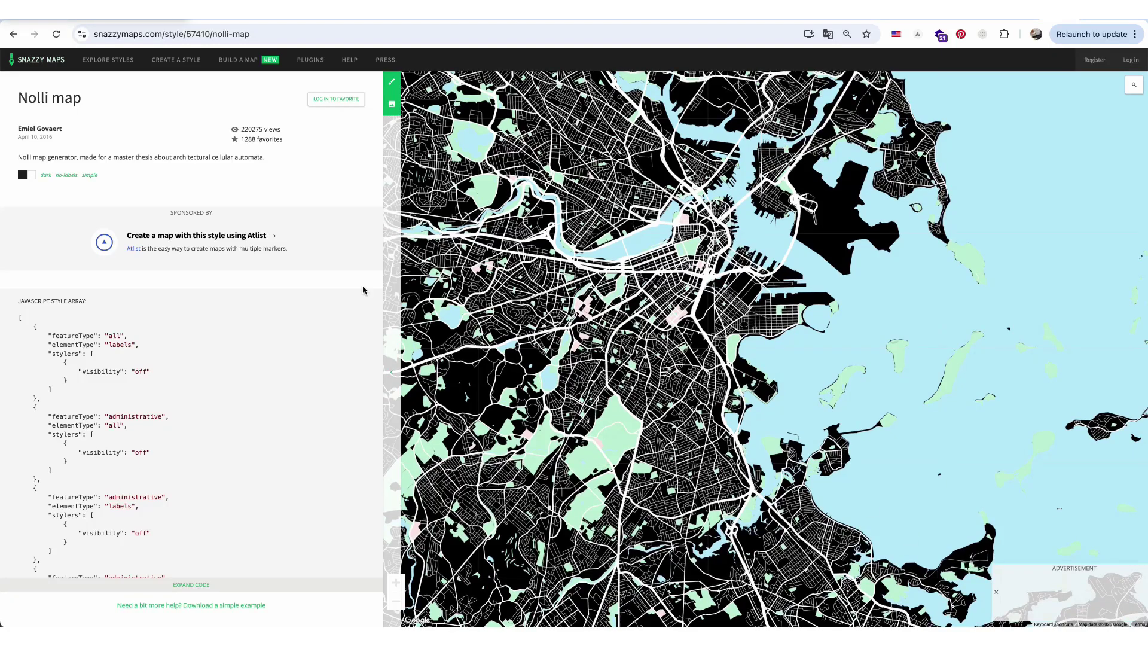
pyautogui.moveTo(156, 186); pyautogui.dragTo(310, 190)
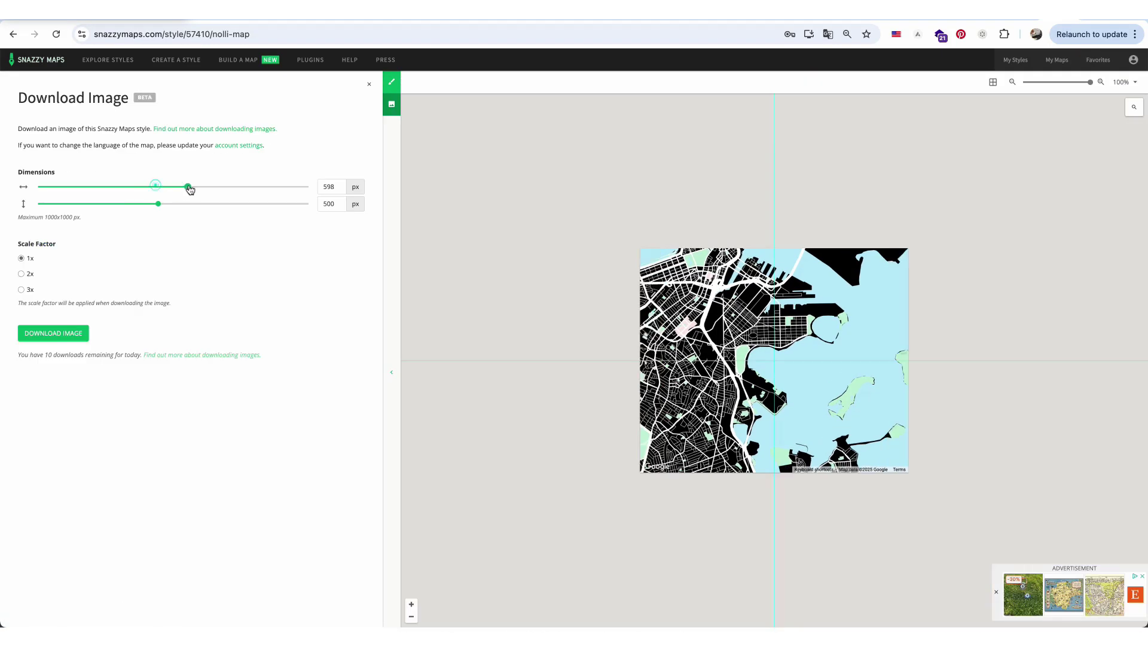
pyautogui.moveTo(158, 204)
pyautogui.mouseDown()
pyautogui.moveTo(274, 208)
pyautogui.moveTo(153, 207)
pyautogui.mouseUp()
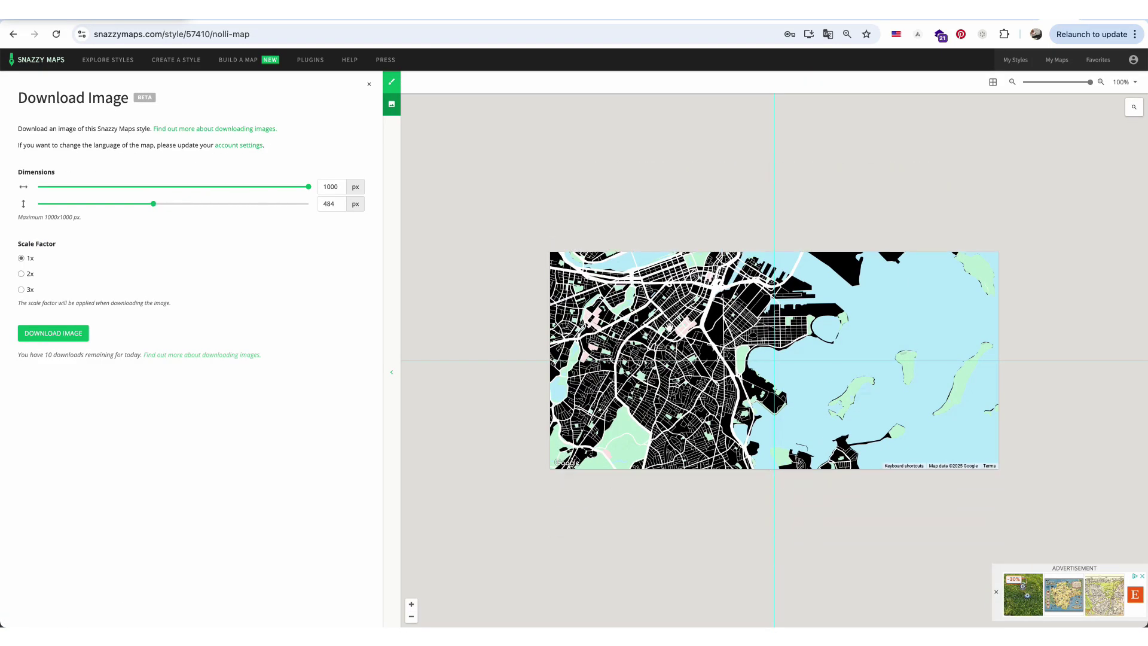
pyautogui.moveTo(778, 335); pyautogui.dragTo(837, 413)
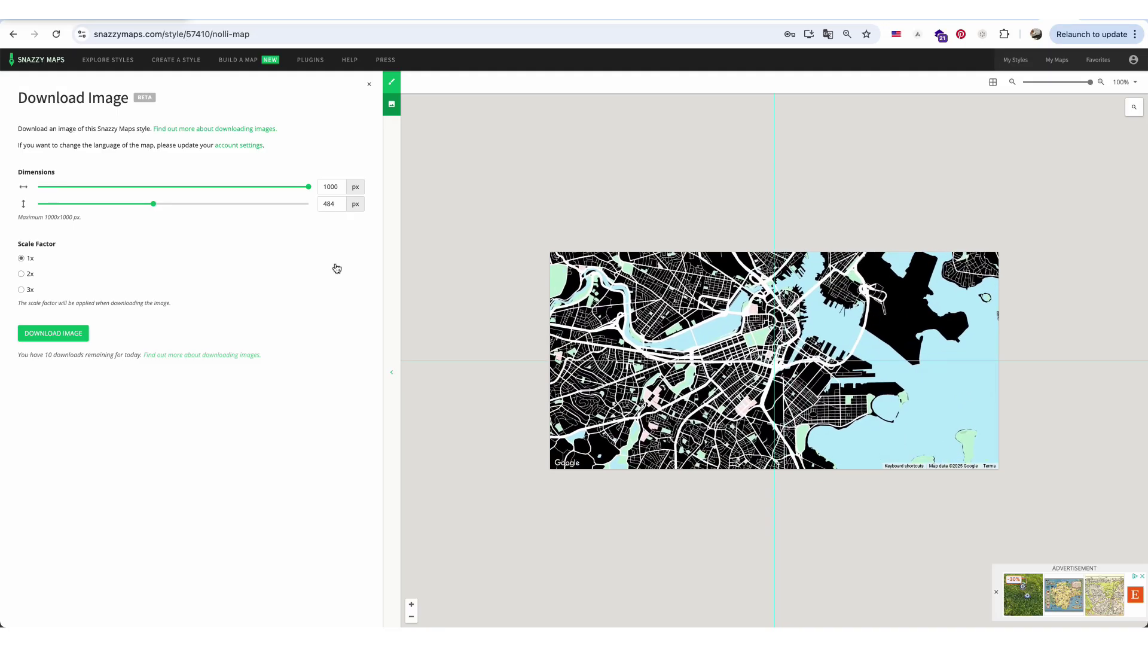
pyautogui.click(22, 273)
# Step: Download the Nolli image, then start a new style from the Light preset
pyautogui.click(67, 337)
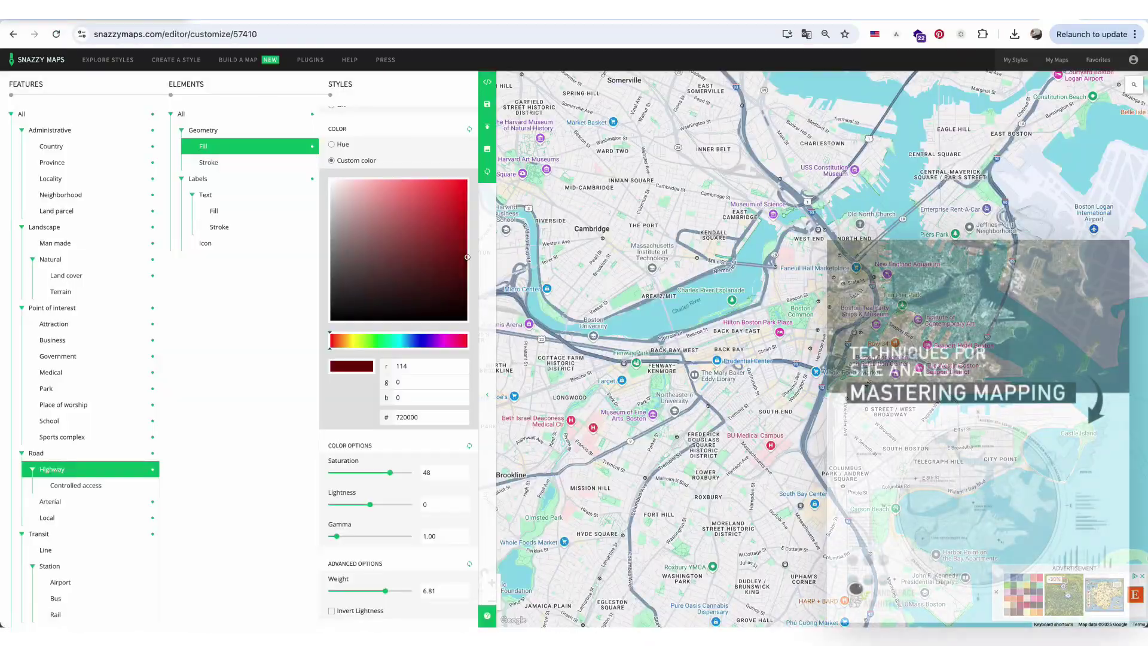
pyautogui.click(178, 61)
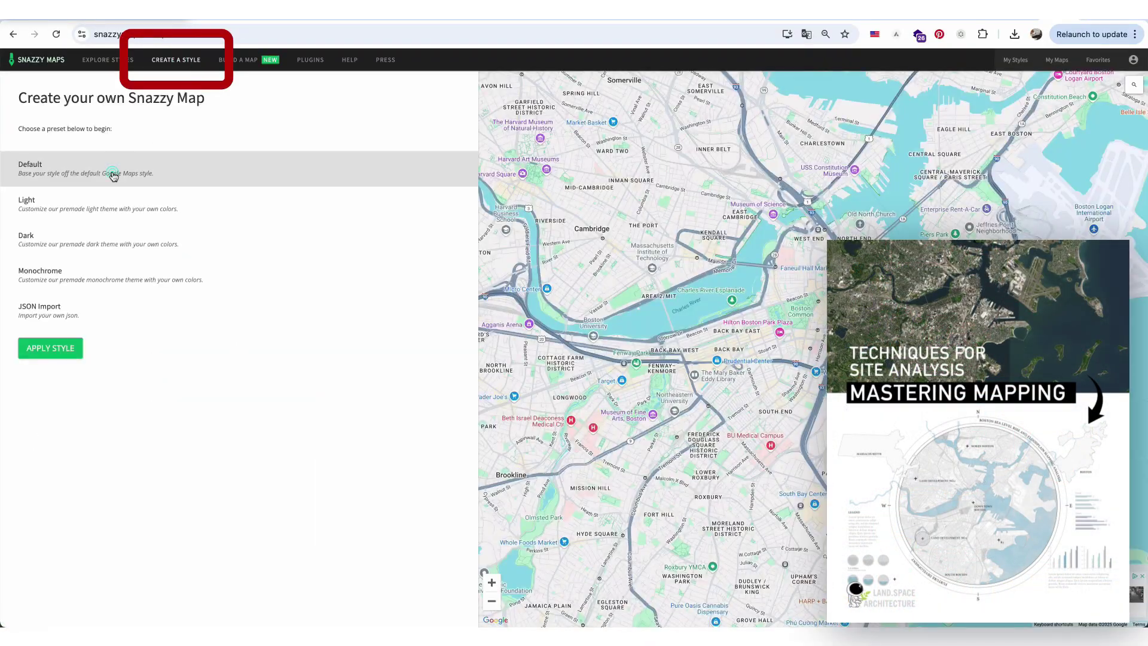
pyautogui.click(114, 203)
pyautogui.click(116, 254)
pyautogui.click(108, 410)
pyautogui.click(31, 267)
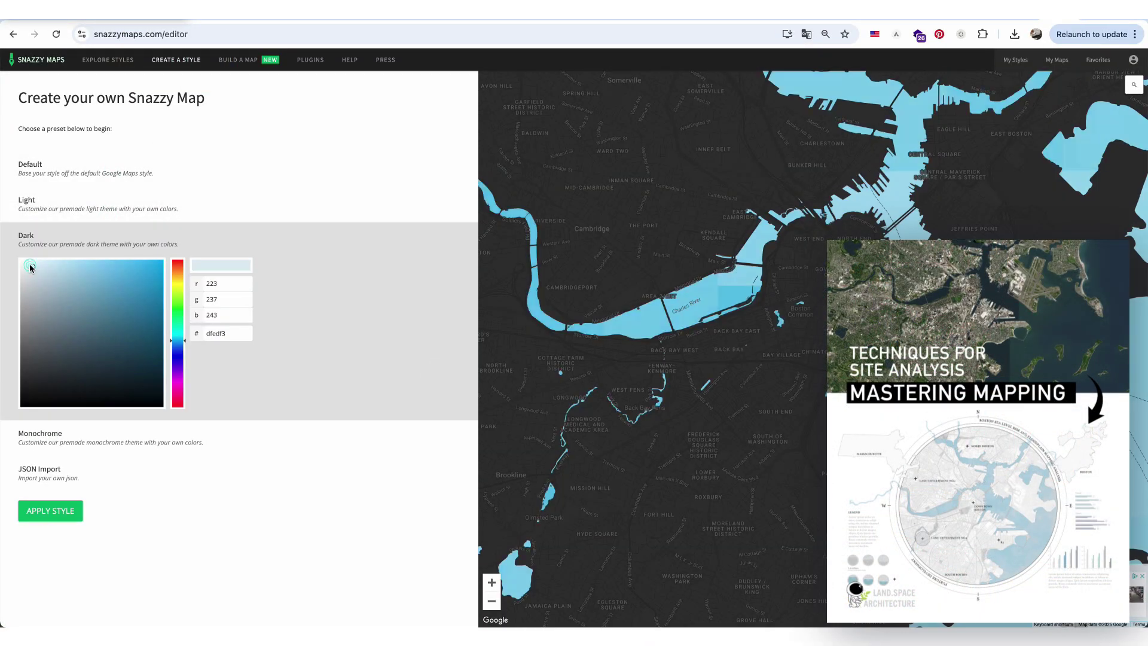
pyautogui.click(65, 205)
pyautogui.click(76, 510)
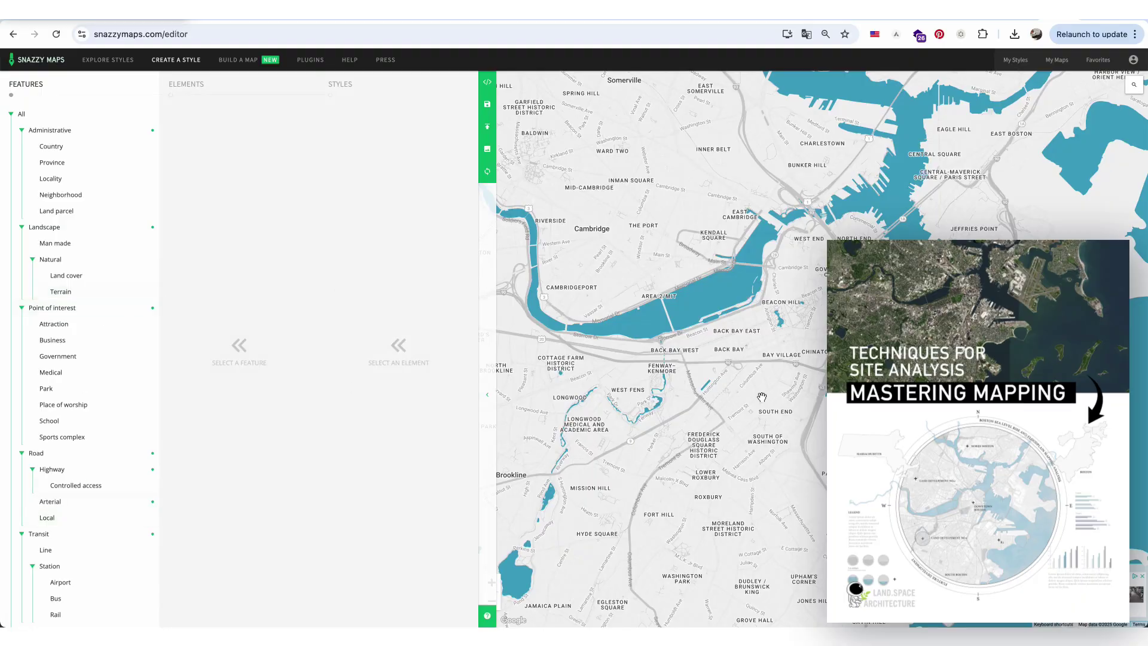
# Step: Set the land cover geometry fill to custom green #18997b
pyautogui.moveTo(762, 397); pyautogui.dragTo(661, 394)
pyautogui.click(72, 277)
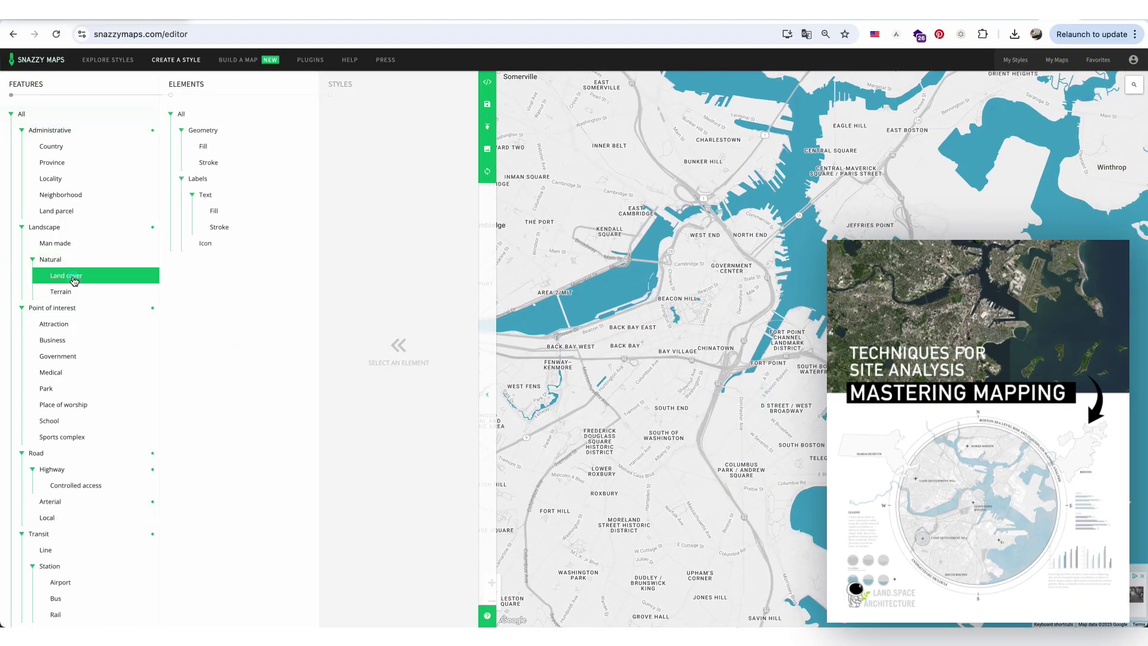
pyautogui.click(216, 132)
pyautogui.click(218, 146)
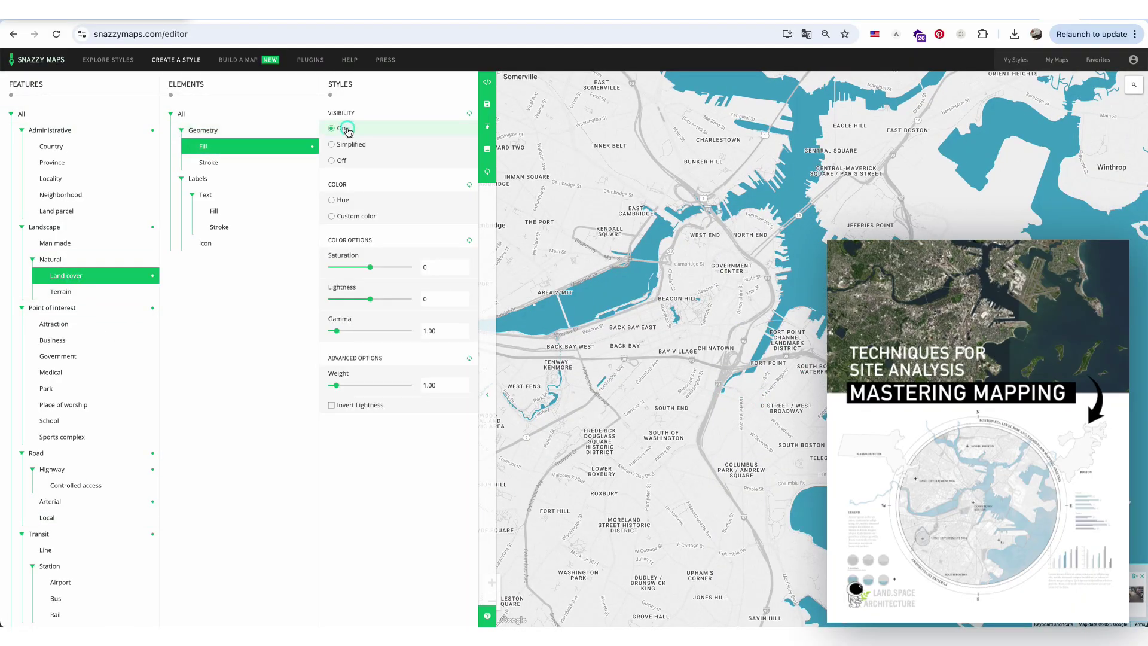
pyautogui.click(346, 201)
pyautogui.click(348, 274)
pyautogui.moveTo(422, 282); pyautogui.dragTo(467, 286)
pyautogui.click(393, 396)
pyautogui.click(445, 291)
pyautogui.scroll(-5, 589, 424)
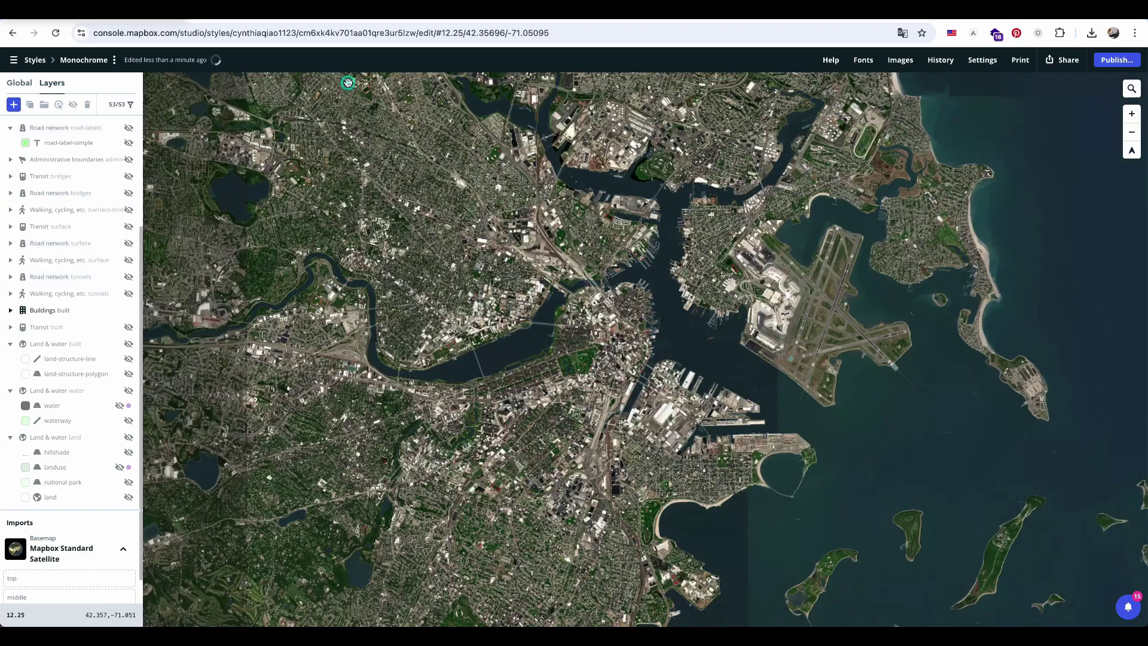
# Step: Export the satellite map from Mapbox Studio as a 17 × 11 in, 300 ppi PNG
pyautogui.click(1020, 60)
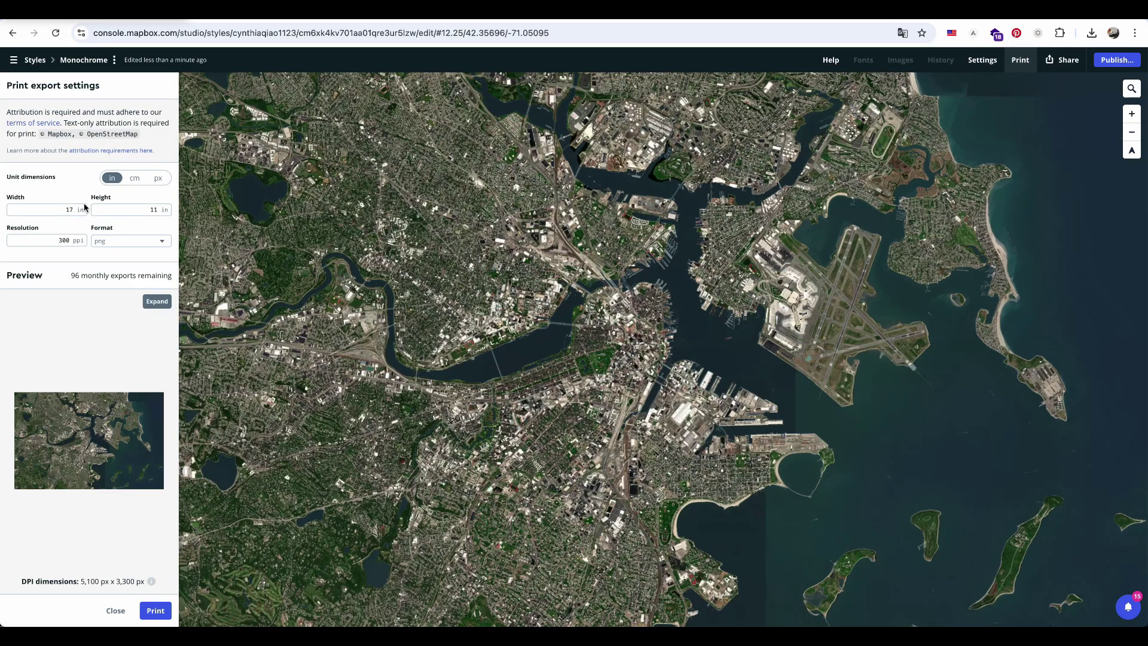
pyautogui.click(156, 613)
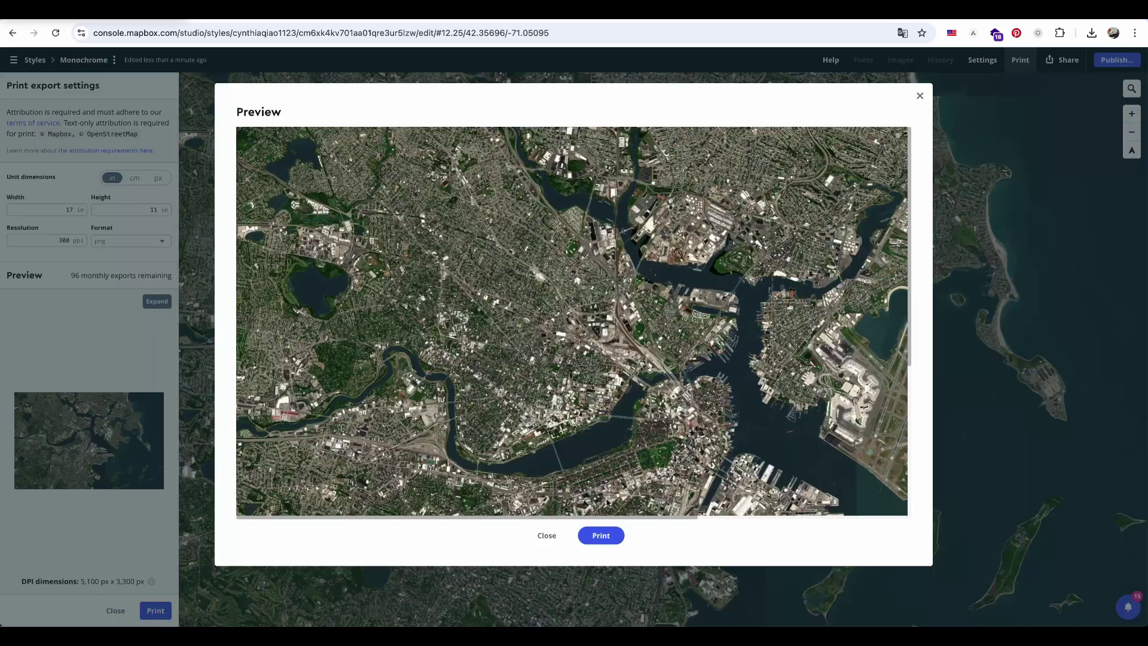
pyautogui.scroll(-5, 608, 502)
pyautogui.hscroll(5, 608, 502)
pyautogui.click(604, 535)
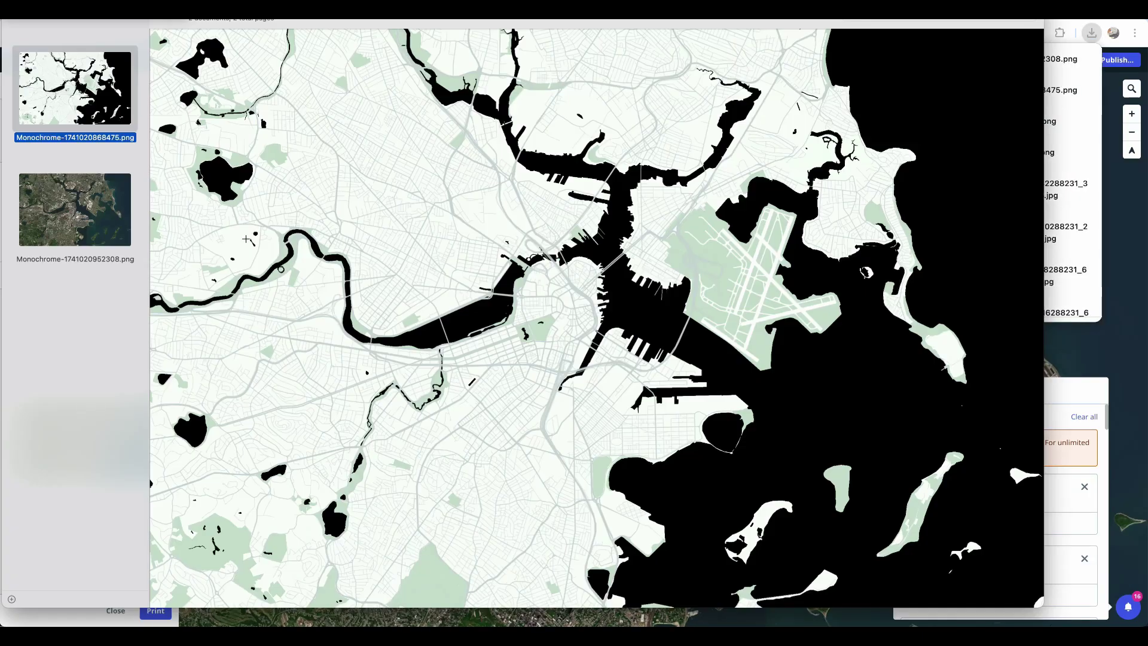
# Step: Place the satellite and Monochrome PNG exports as embedded layers in Photoshop
pyautogui.click(107, 236)
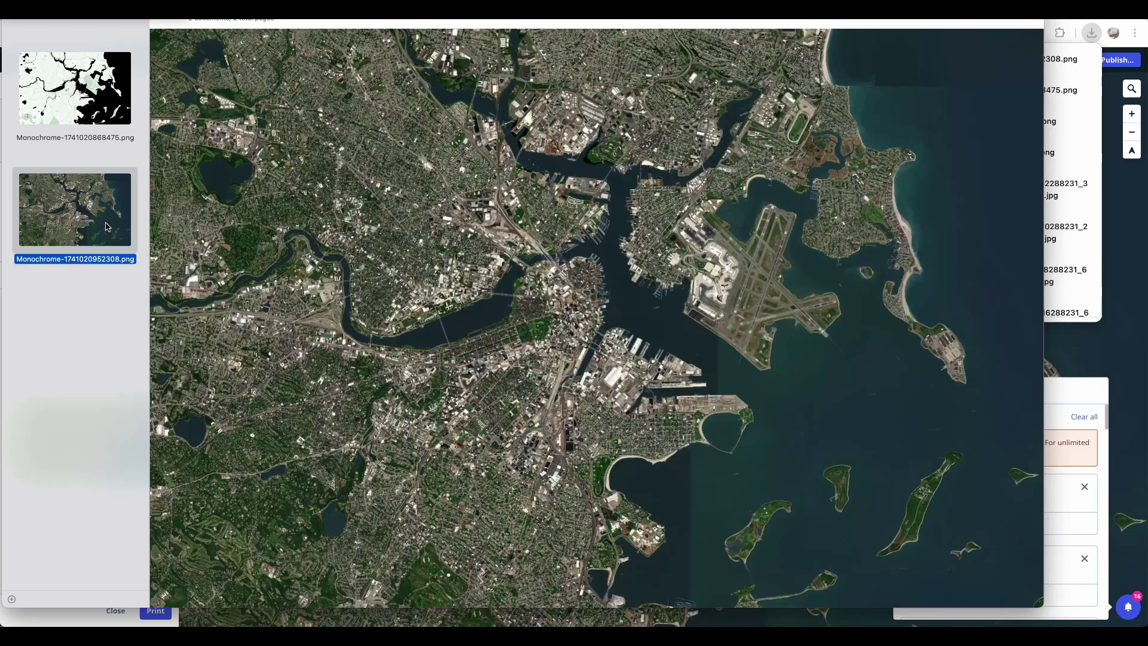
pyautogui.click(85, 117)
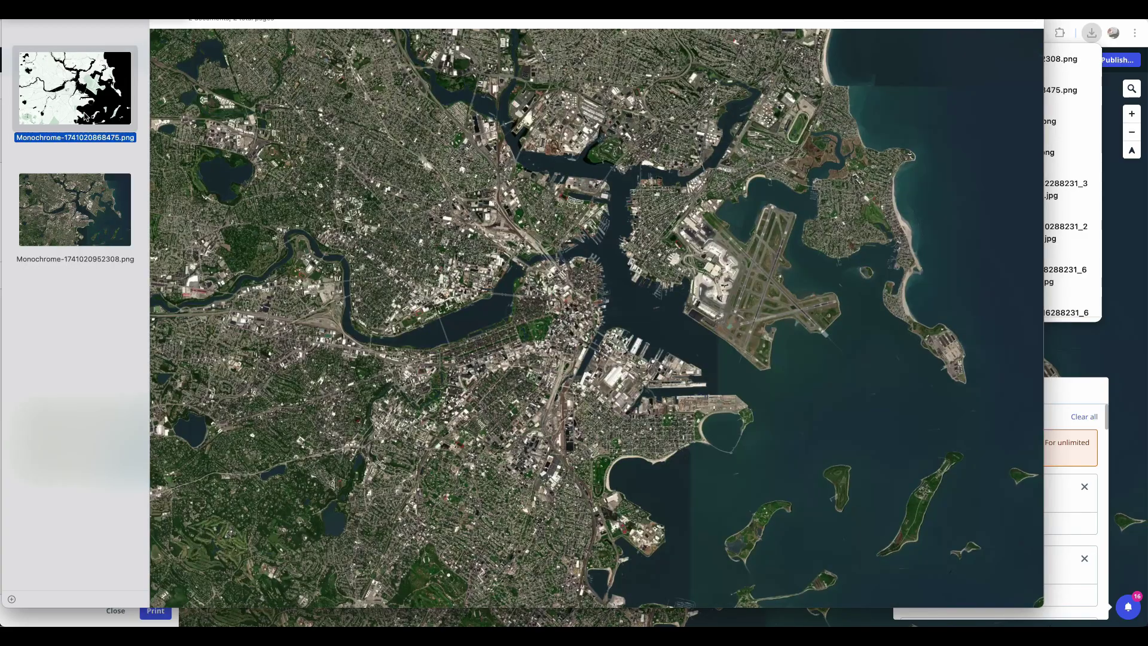
pyautogui.click(86, 117)
pyautogui.press('Down')
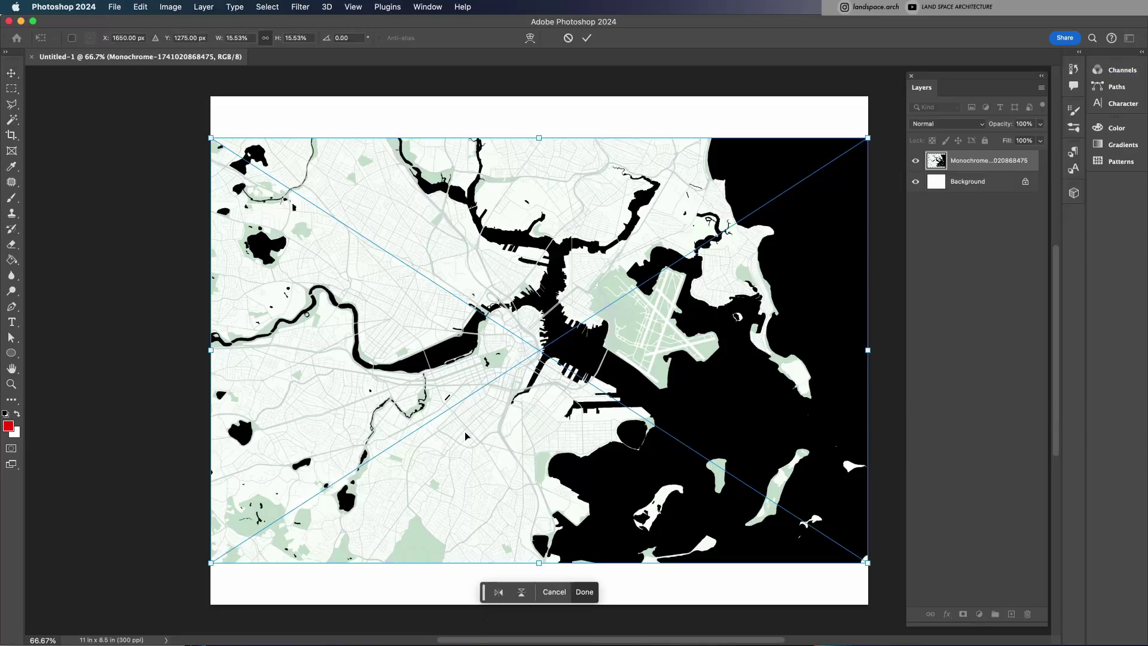
pyautogui.press('Return')
pyautogui.press('Return')
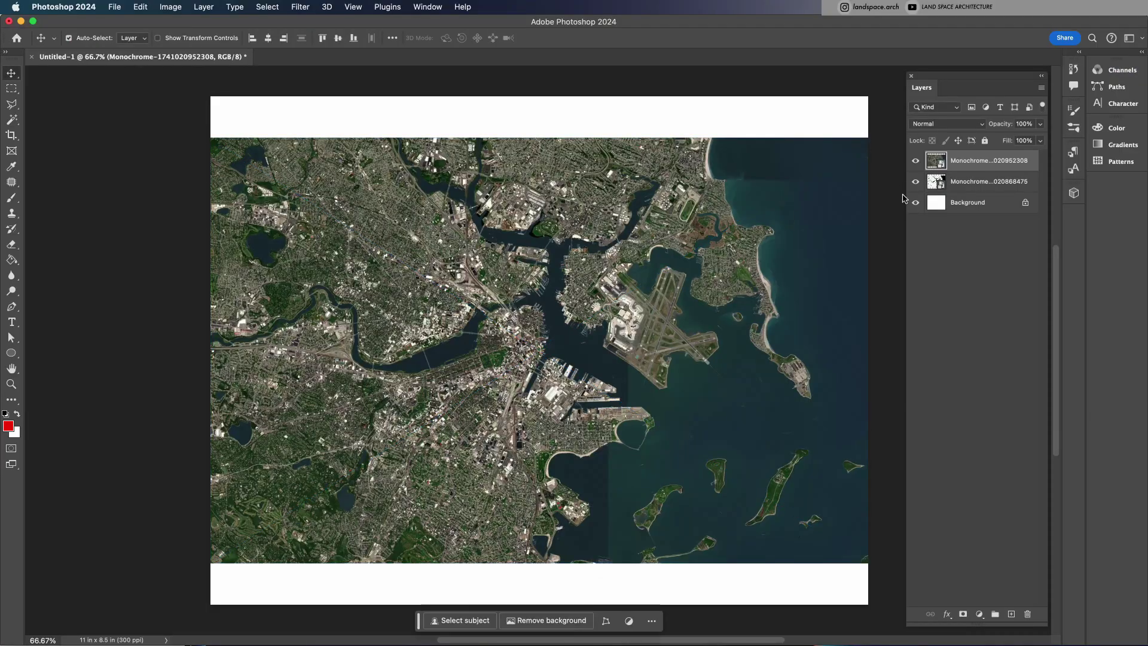
pyautogui.hscroll(3, 801, 220)
# Step: Crop the canvas to 11 × 7.12 in, trimming the white bands above and below the map
pyautogui.press('c')
pyautogui.moveTo(464, 94); pyautogui.dragTo(464, 136)
pyautogui.press('Return')
pyautogui.press('v')
# Step: Move the street-map layer above the satellite layer and select both map layers
pyautogui.click(793, 318)
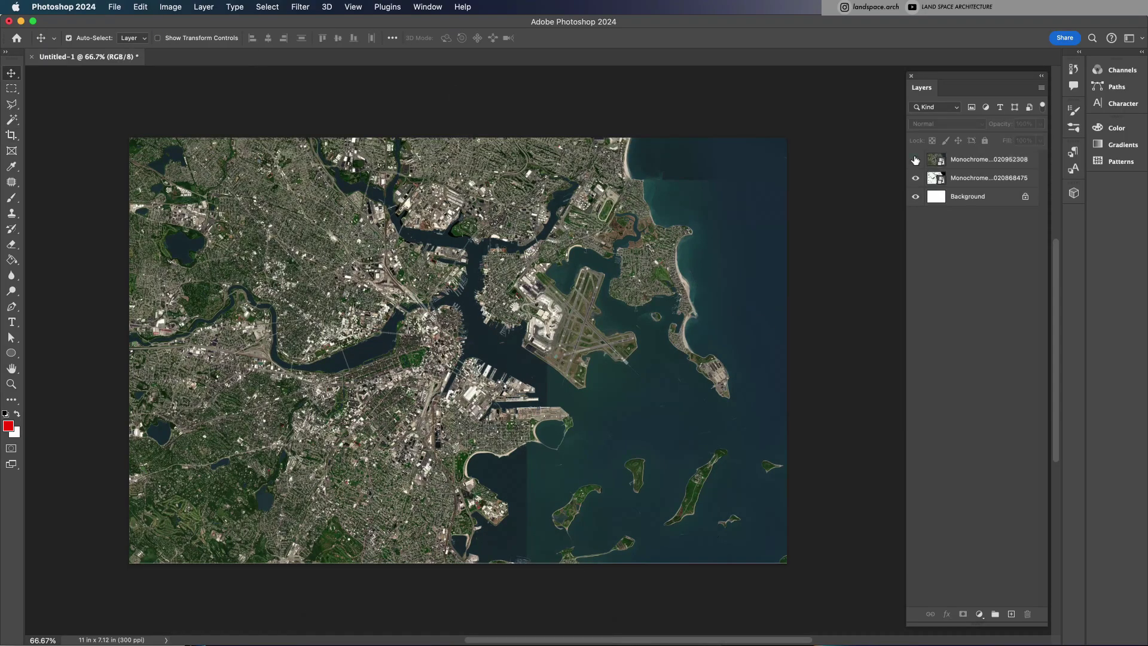
pyautogui.click(916, 160)
pyautogui.click(915, 160)
pyautogui.click(915, 160)
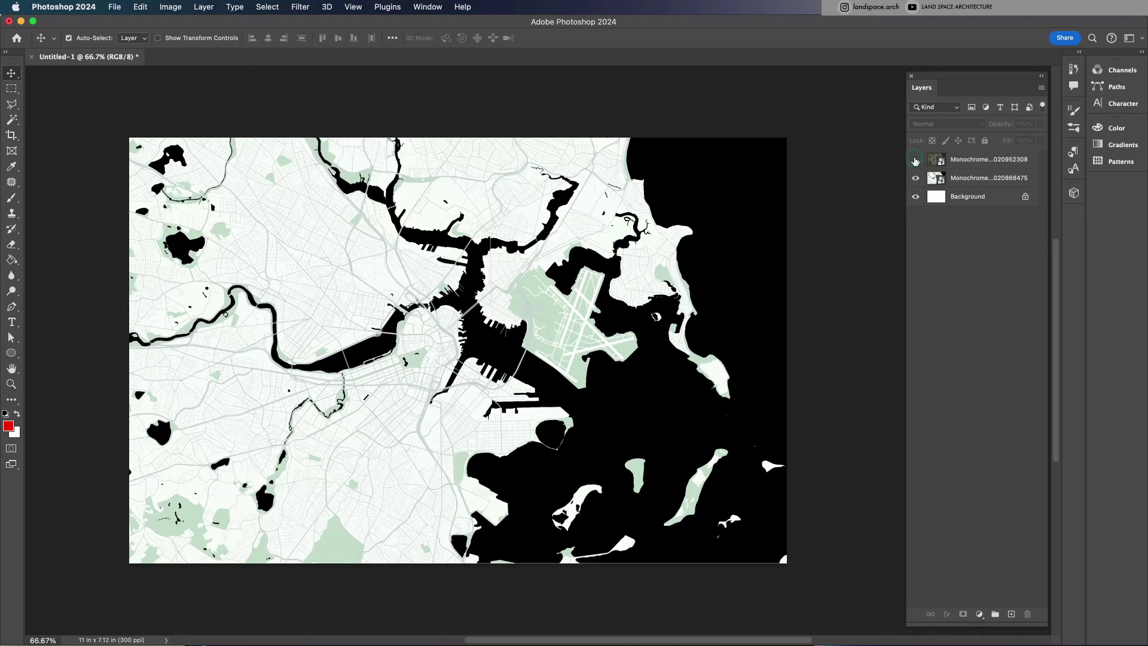
pyautogui.click(916, 159)
pyautogui.moveTo(969, 177); pyautogui.dragTo(972, 157)
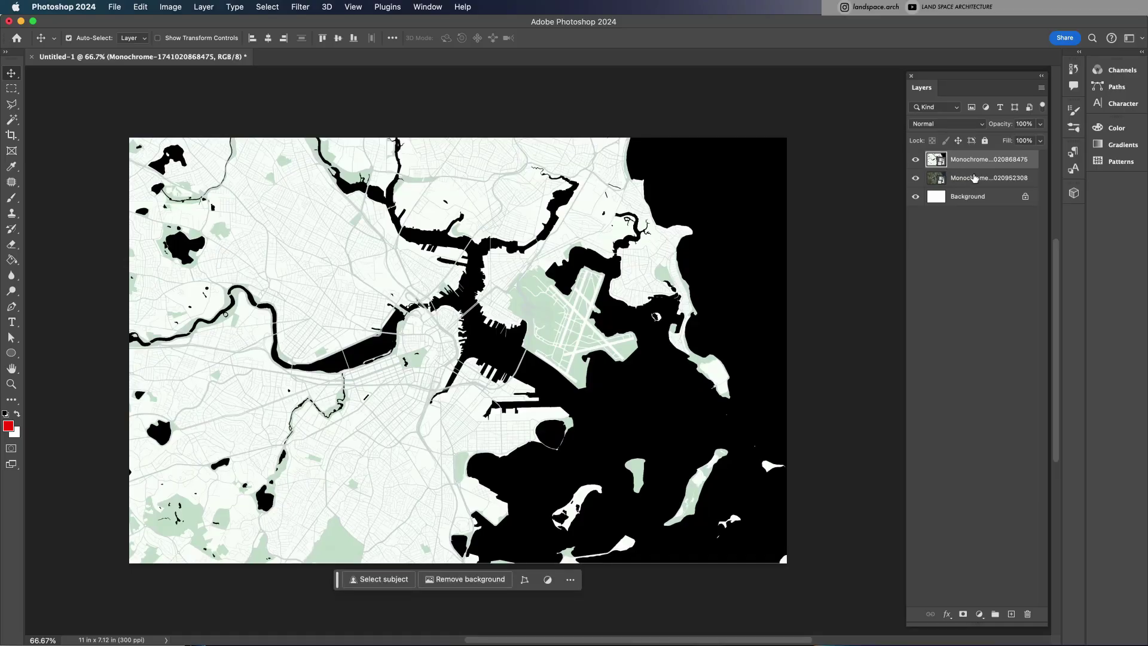
pyautogui.keyDown('shift'); pyautogui.click(975, 178); pyautogui.keyUp('shift')
pyautogui.rightClick(974, 178)
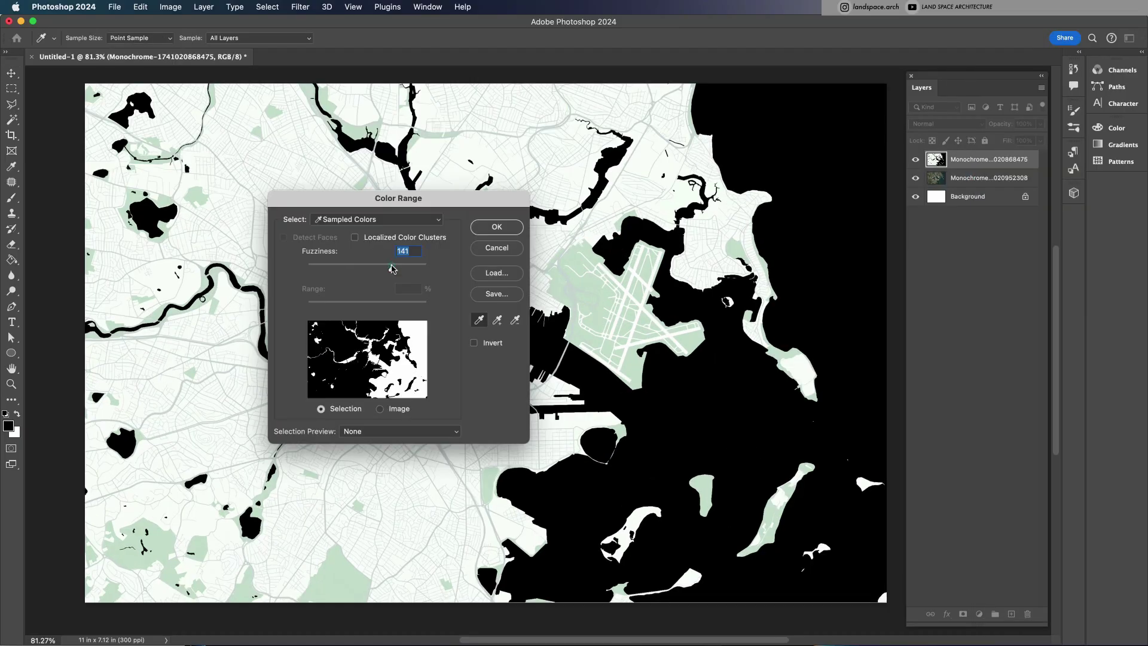
# Step: Select the black water with Color Range at Fuzziness 85 and cut it onto Layer 1
pyautogui.moveTo(392, 269); pyautogui.dragTo(358, 268)
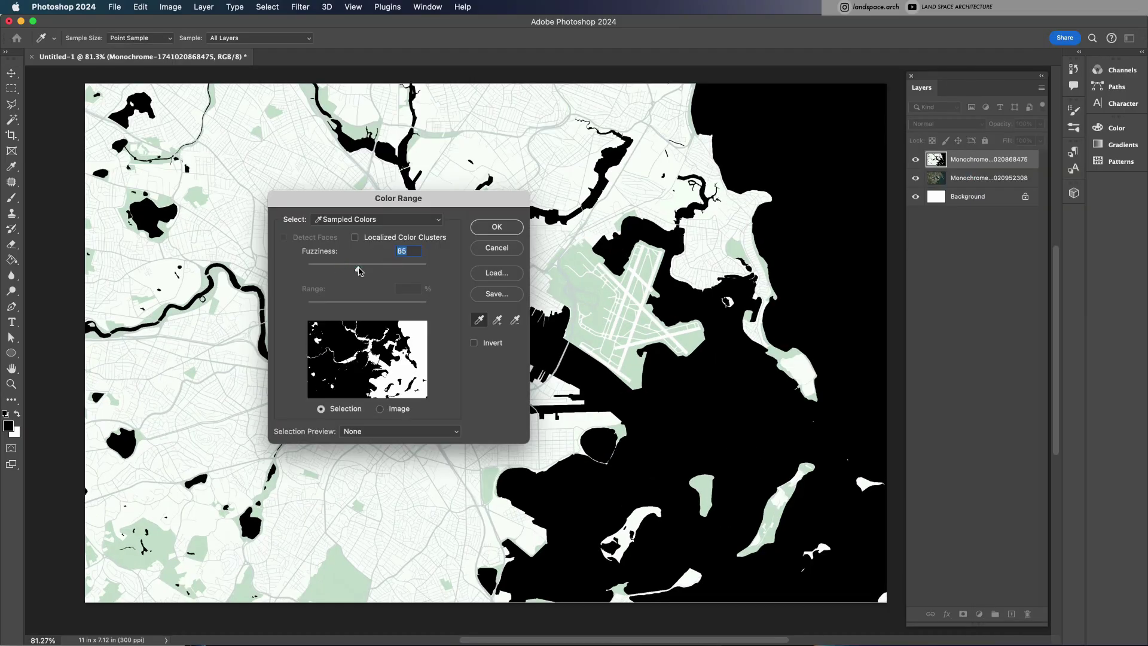
pyautogui.click(496, 227)
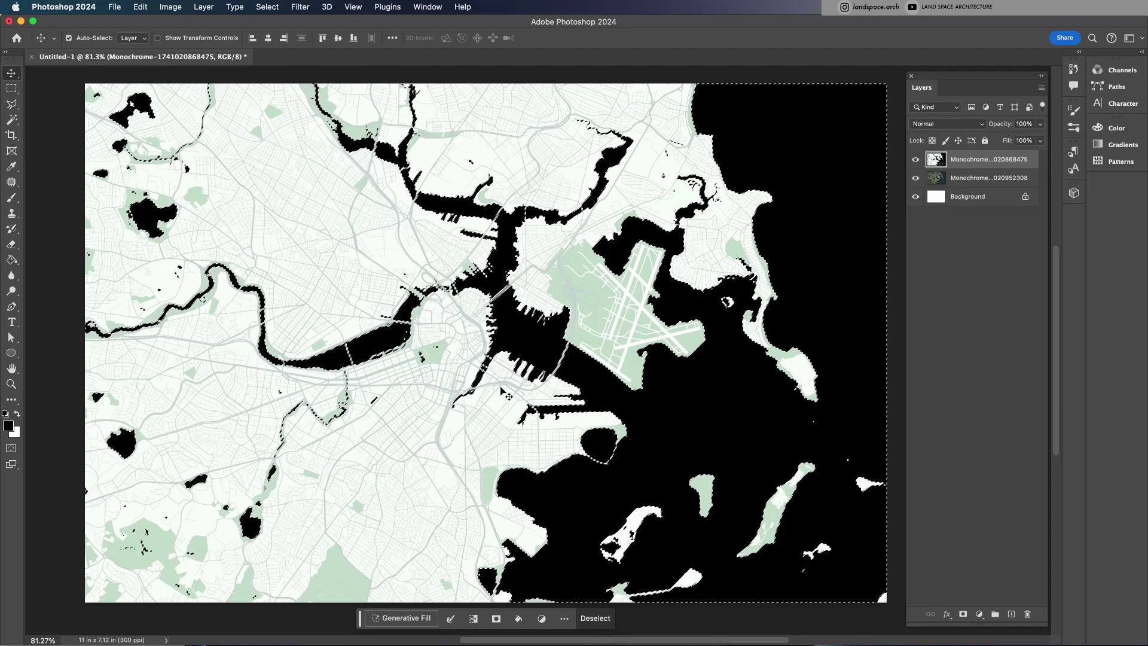
pyautogui.press('super+x')
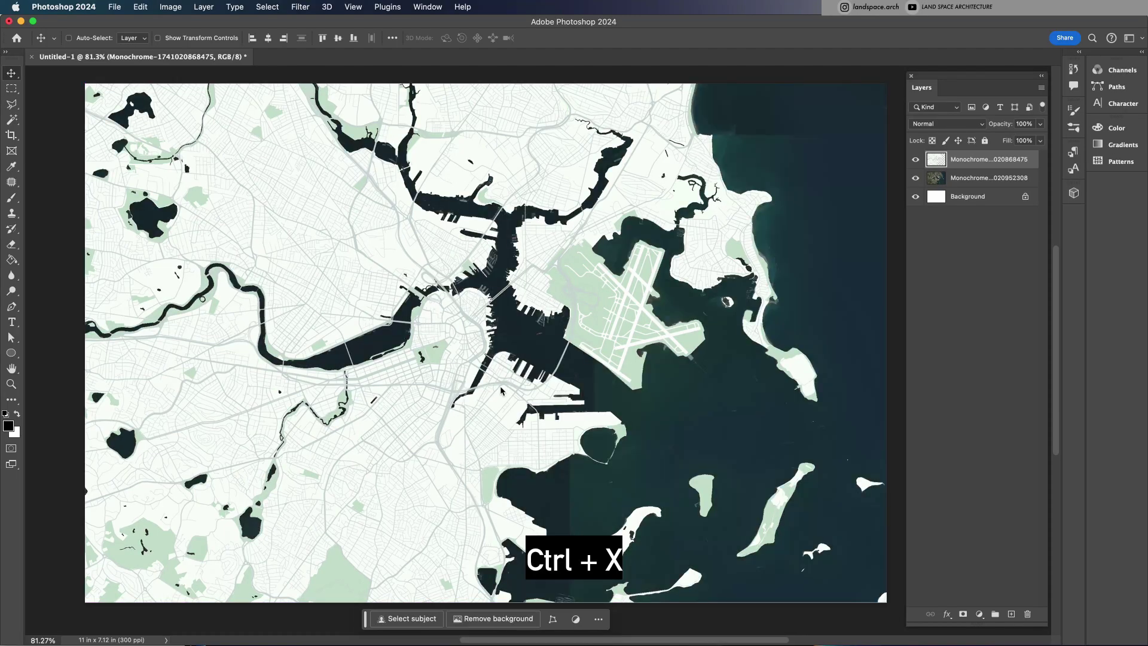
pyautogui.press('super+v')
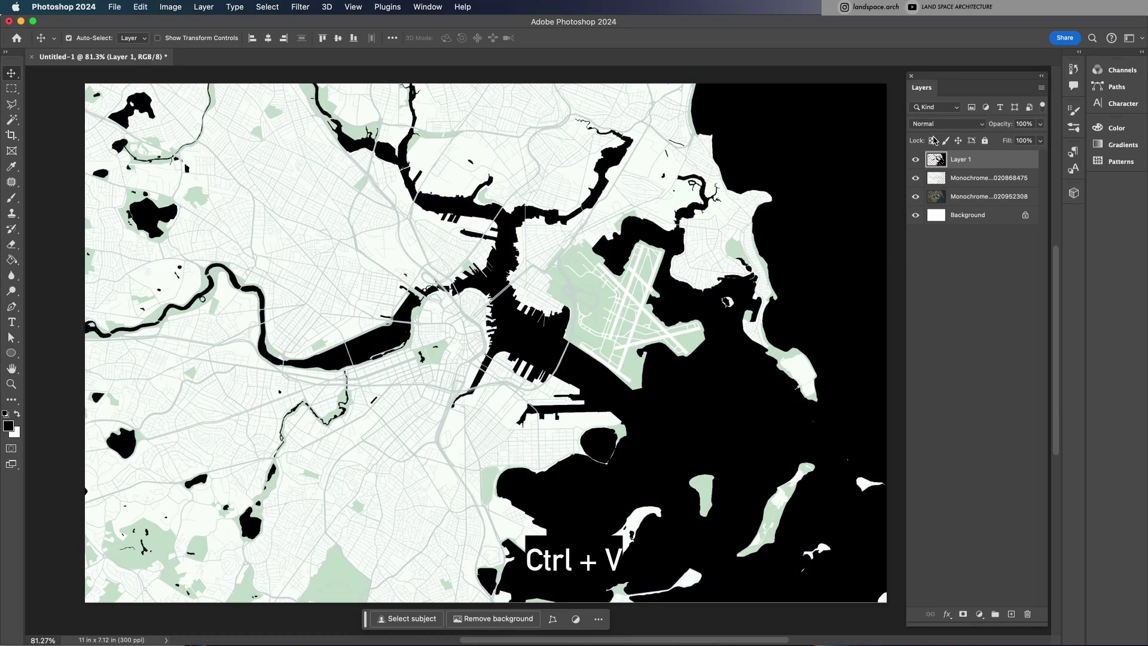
# Step: Hide the satellite layer while checking the water and street-map layers
pyautogui.click(917, 177)
pyautogui.click(916, 160)
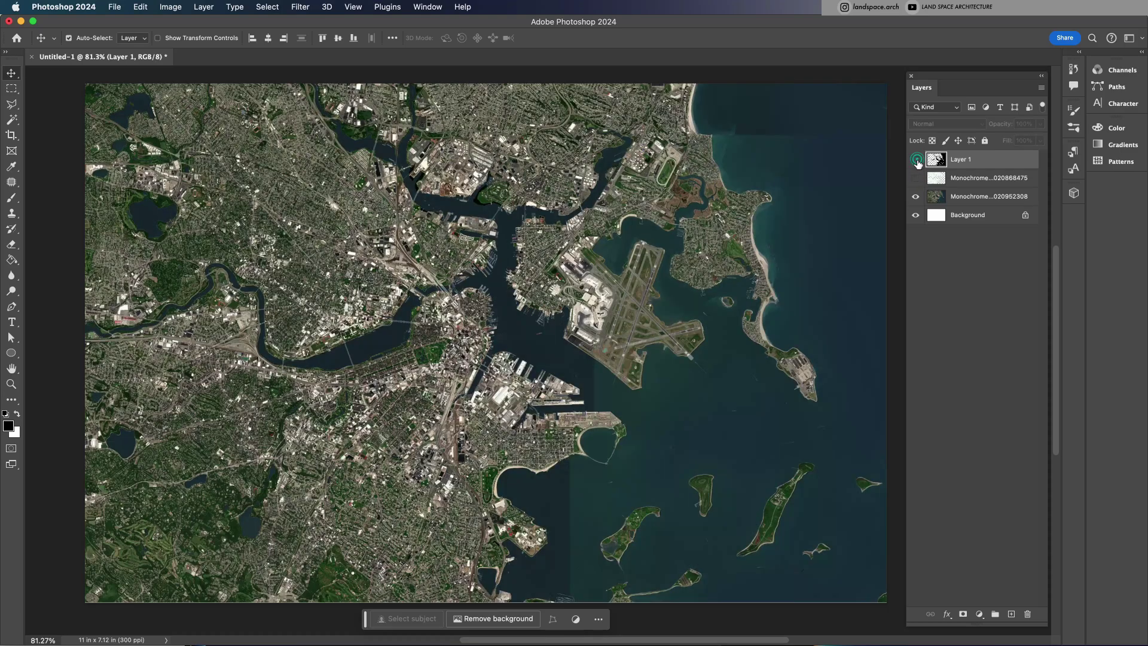
pyautogui.click(917, 160)
pyautogui.click(916, 196)
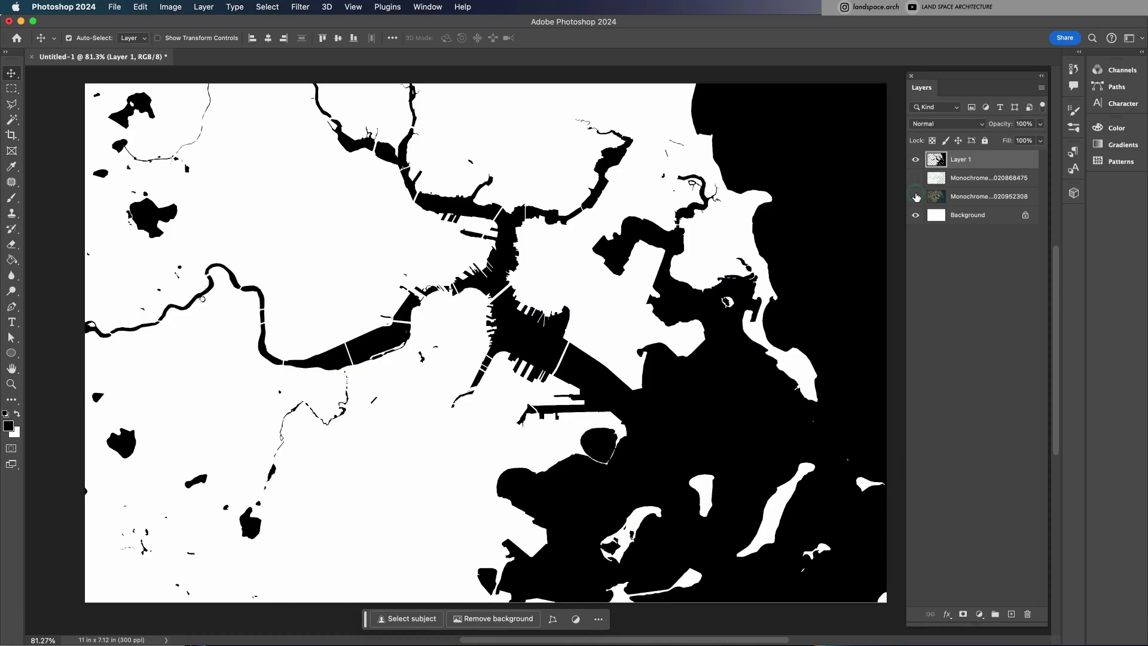
pyautogui.click(916, 178)
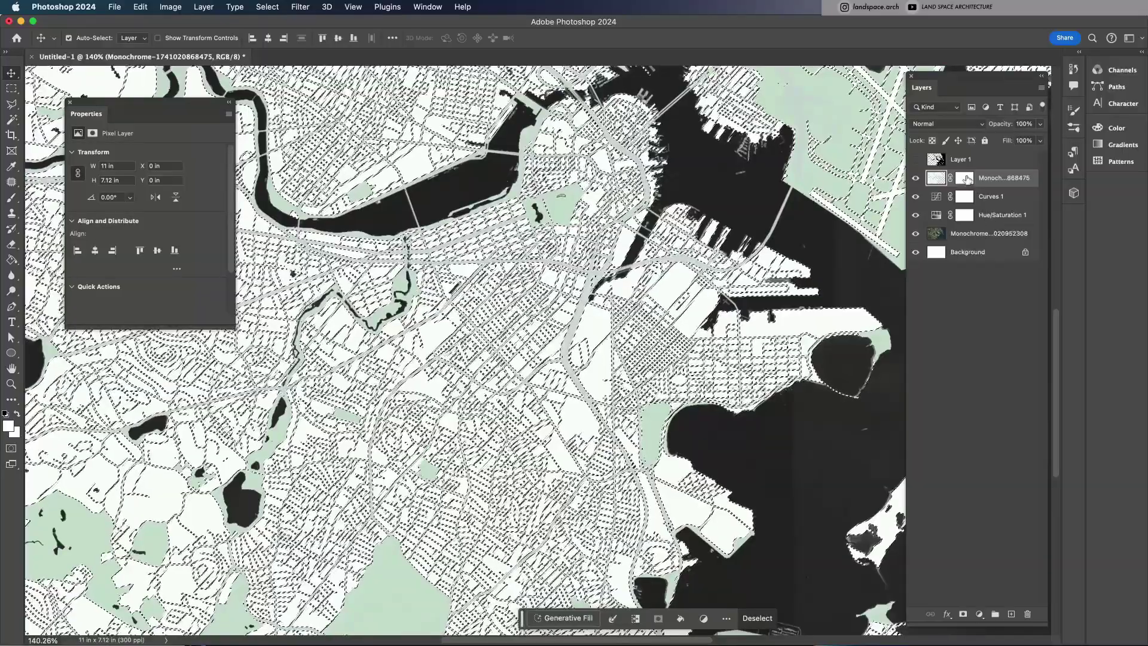
# Step: Fill the road selection into the street-map layer's mask and deselect
pyautogui.click(964, 178)
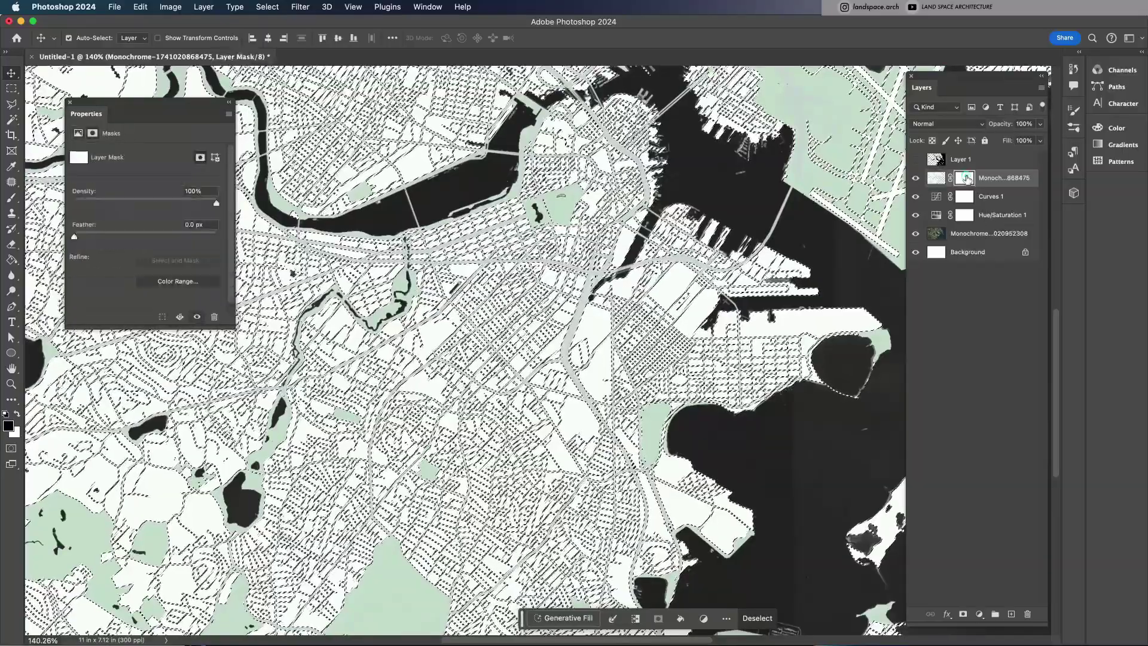
pyautogui.hotkey('ctrl', 'alt', 'Delete')
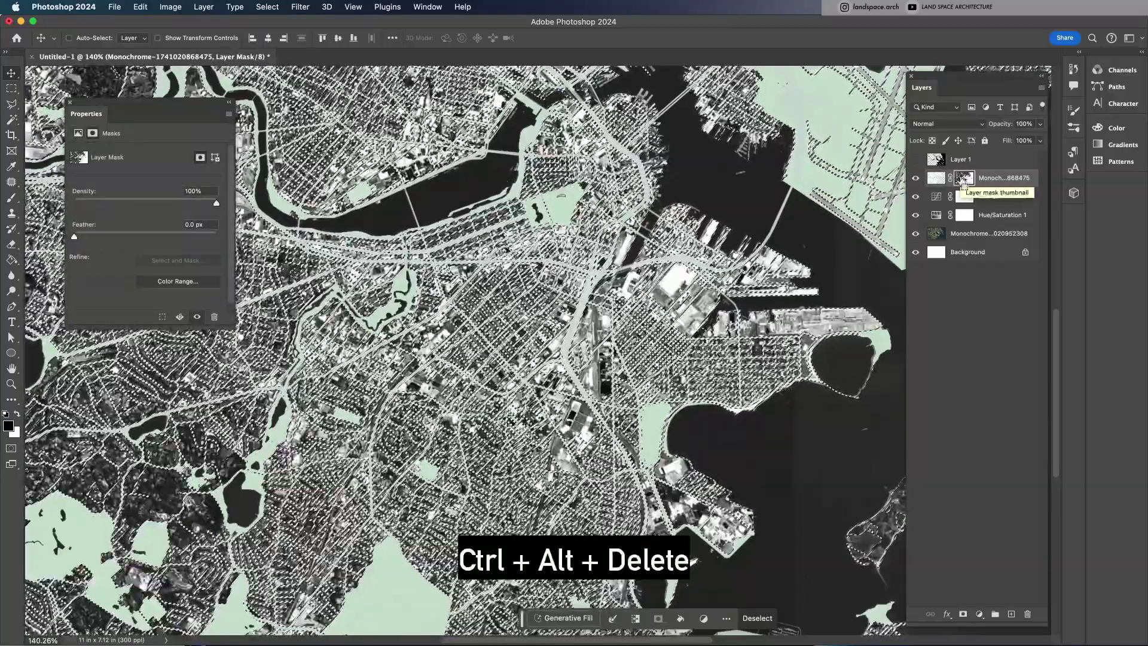
pyautogui.hotkey('ctrl', 'd')
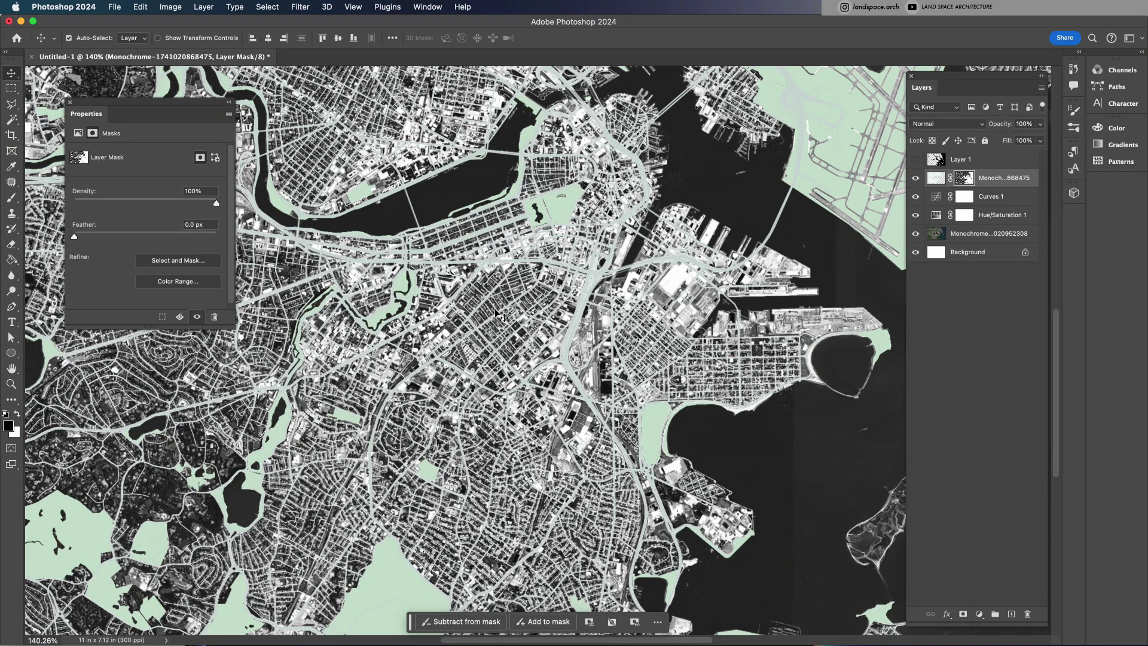
pyautogui.scroll(-5, 645, 292)
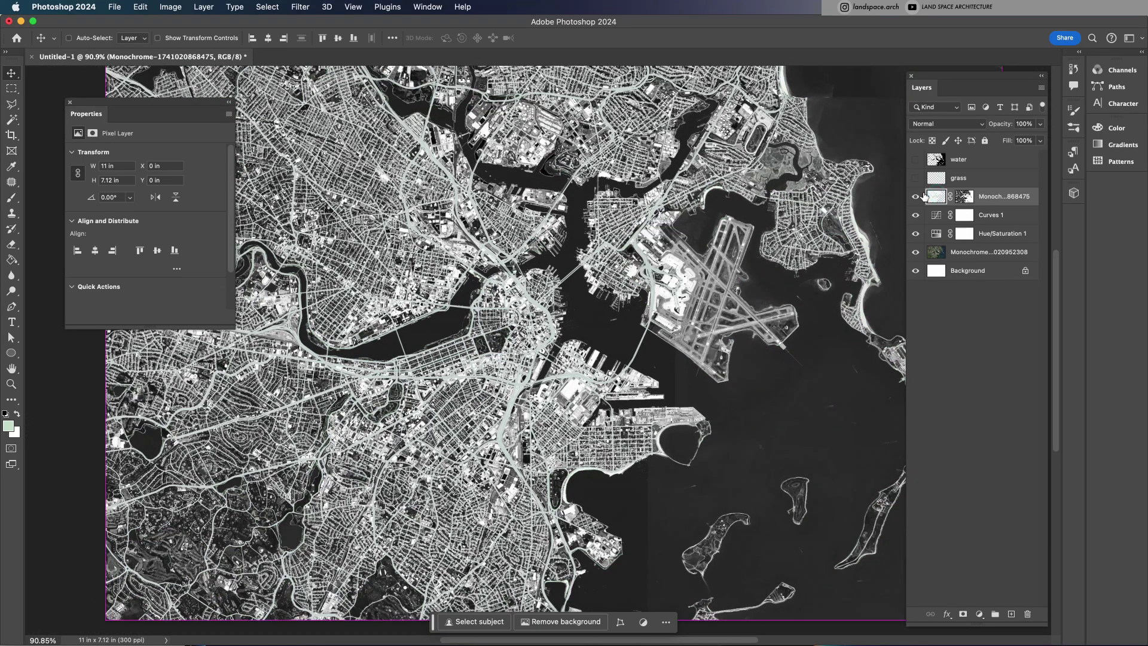
# Step: Rename the road layer 'rd' and lighten the roads to white with Lightness +100
pyautogui.doubleClick(996, 196)
pyautogui.write('rd')
pyautogui.press('Return')
pyautogui.hotkey('ctrl', 'u')
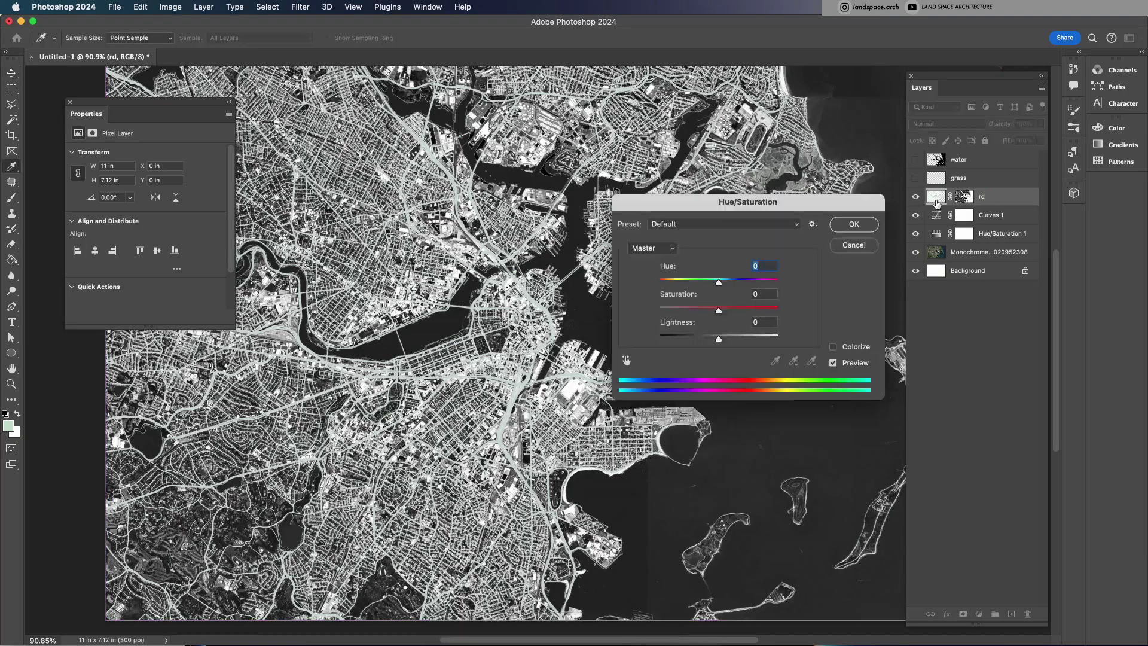
pyautogui.moveTo(719, 339); pyautogui.dragTo(828, 335)
pyautogui.click(859, 225)
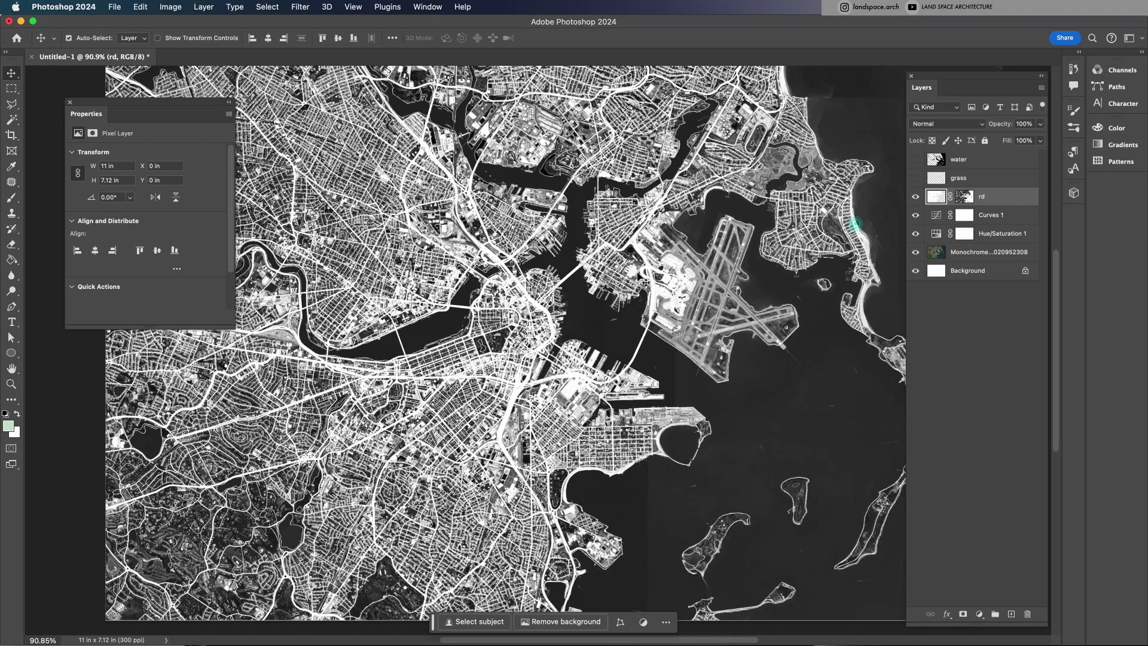
pyautogui.scroll(-4, 633, 280)
pyautogui.click(993, 252)
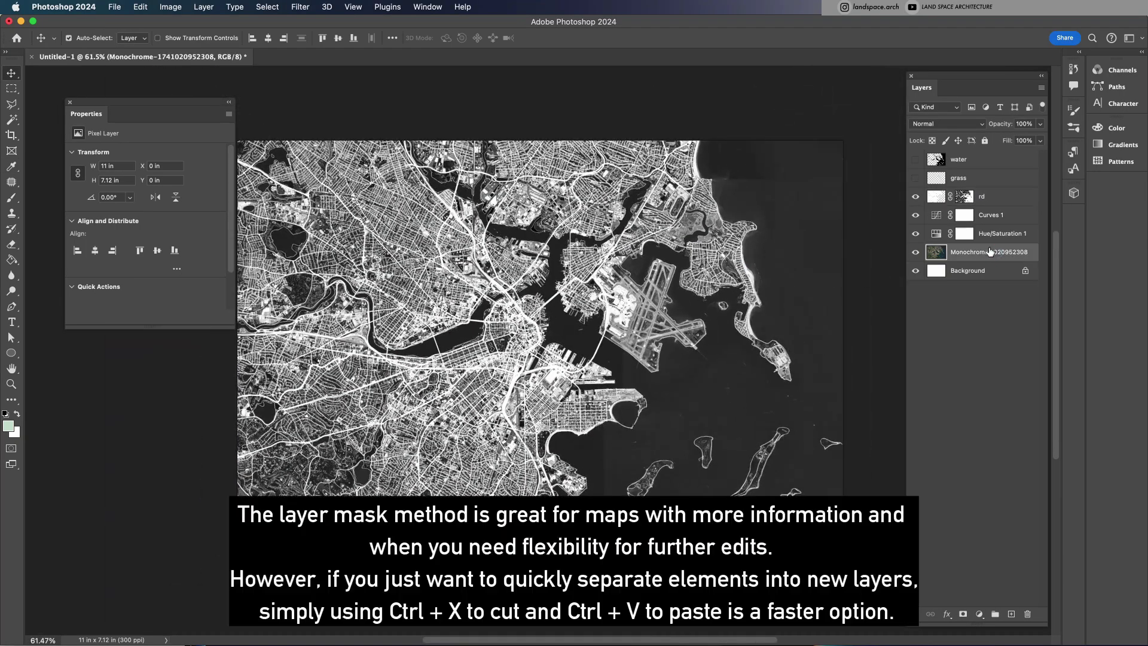
# Step: Fade the satellite base to 52% opacity and show the green space and water layers
pyautogui.click(1040, 123)
pyautogui.moveTo(1021, 136)
pyautogui.mouseDown()
pyautogui.moveTo(1011, 137)
pyautogui.moveTo(1022, 137)
pyautogui.mouseUp()
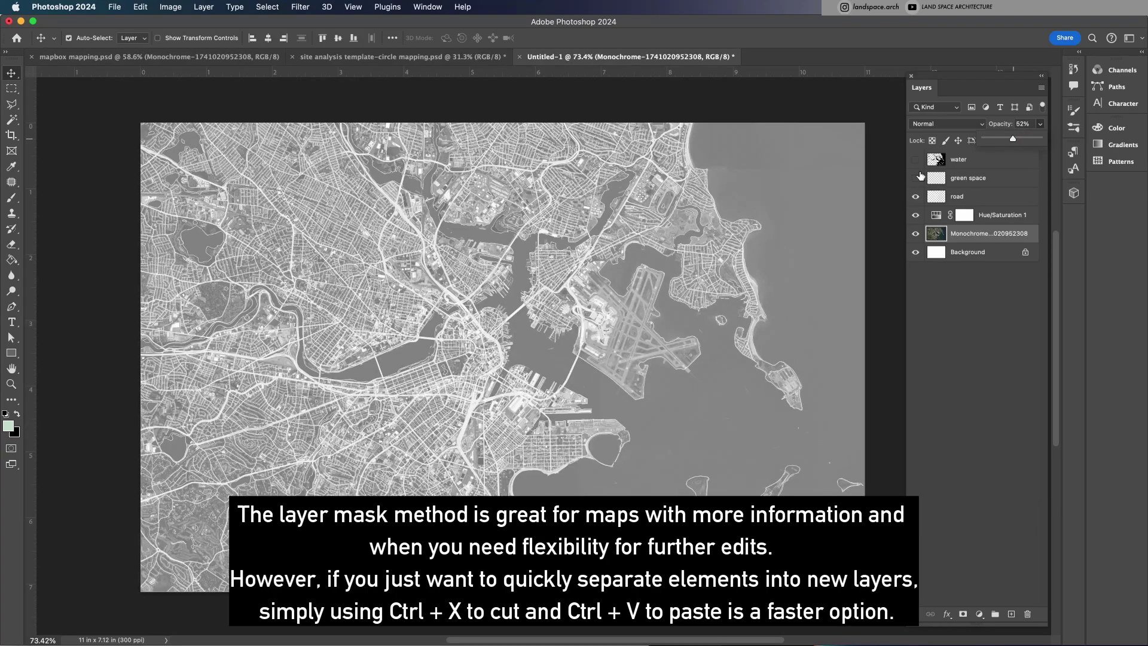
pyautogui.click(916, 178)
pyautogui.click(916, 159)
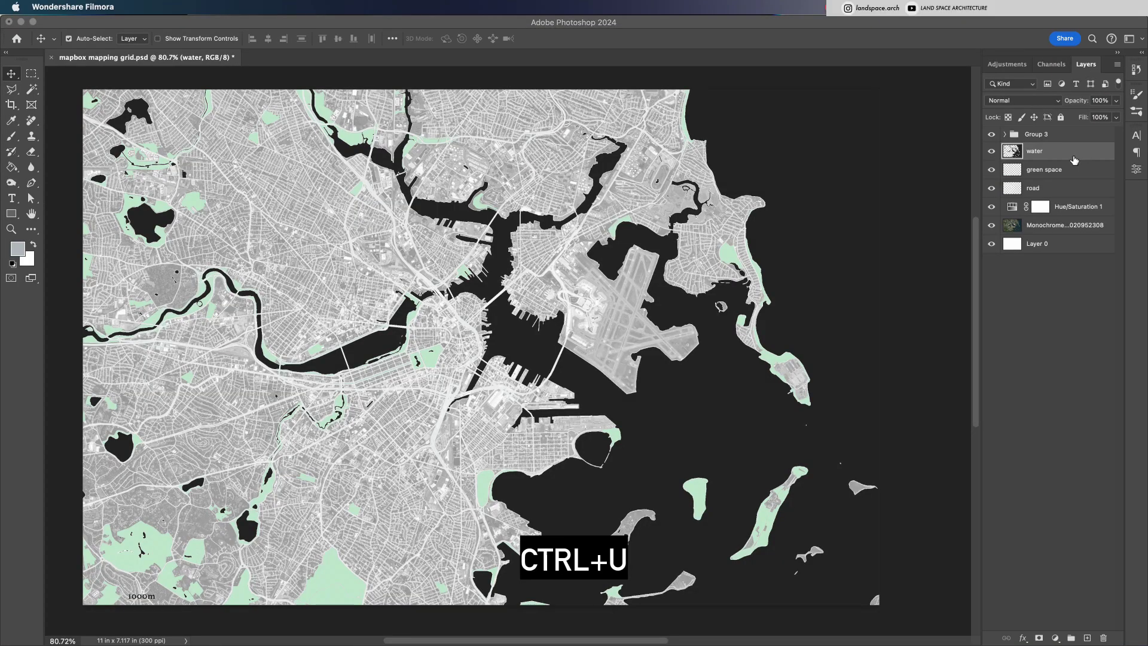
# Step: Lighten the water layer in mapbox mapping grid.psd to pale grey with Lightness +87
pyautogui.click(1074, 160)
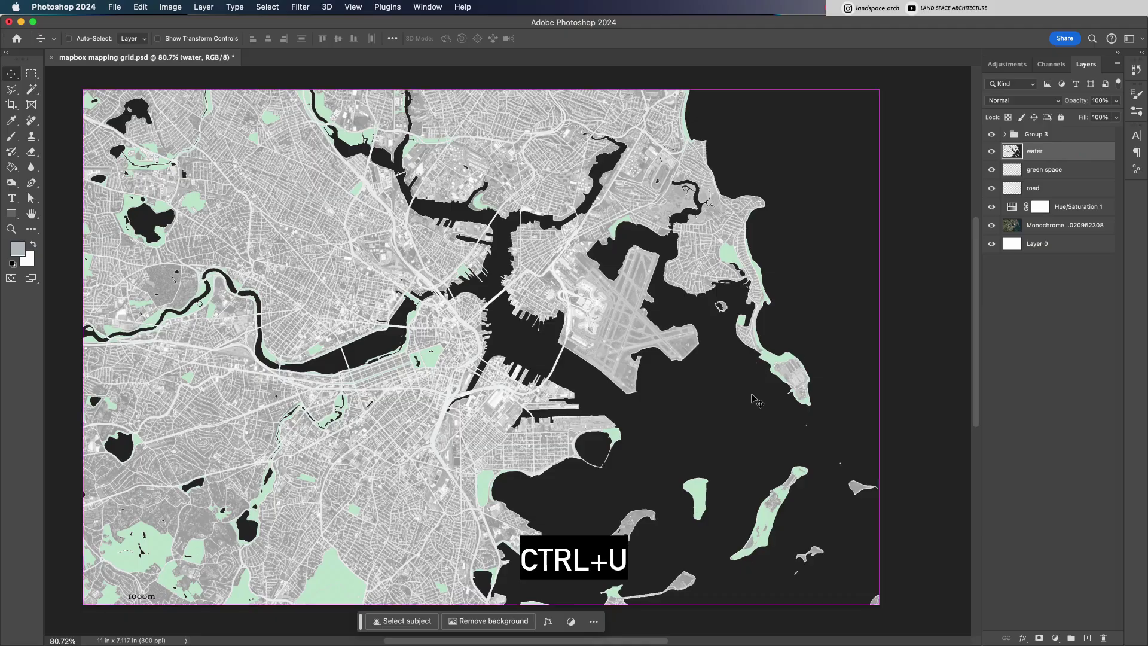
pyautogui.hotkey('ctrl', 'u')
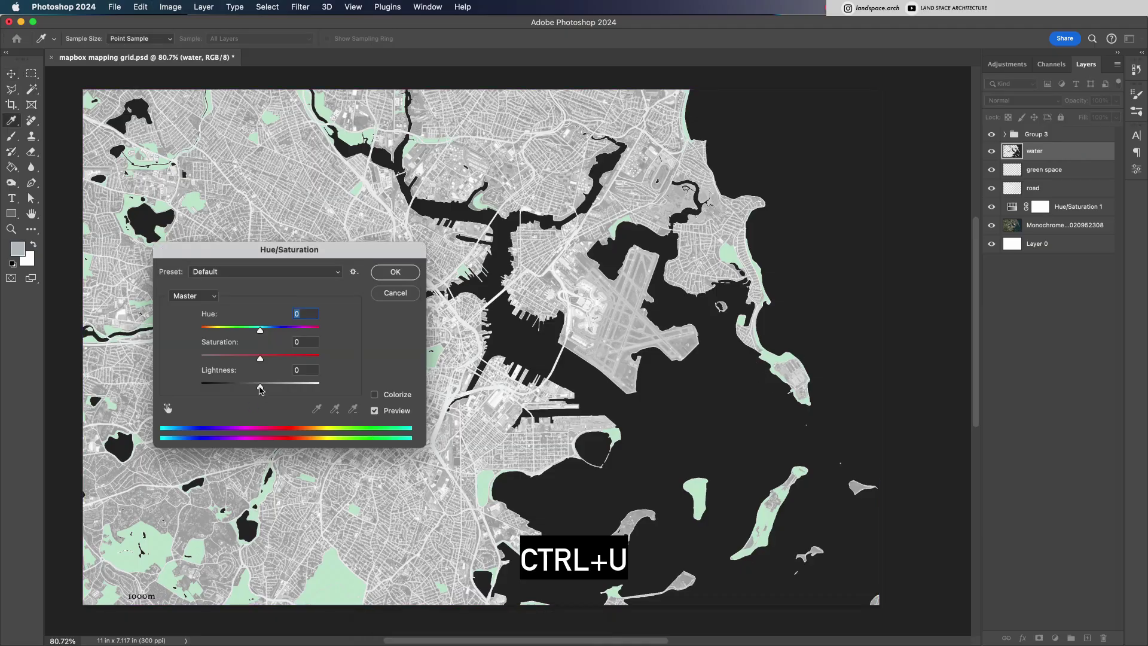
pyautogui.moveTo(260, 388); pyautogui.dragTo(314, 388)
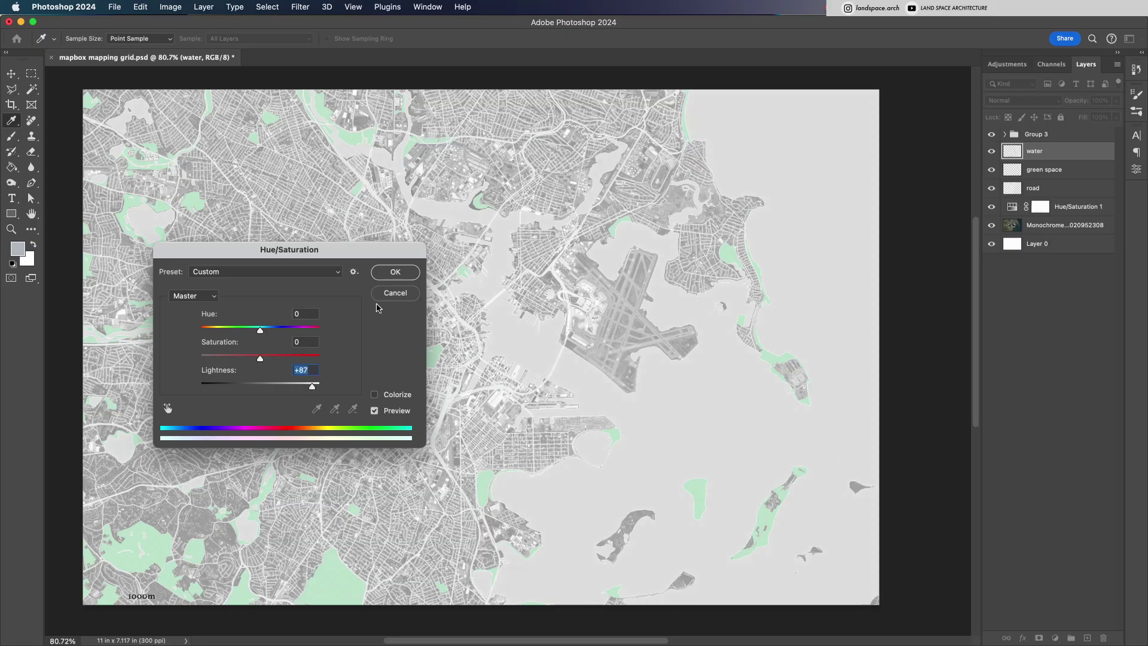
pyautogui.click(377, 274)
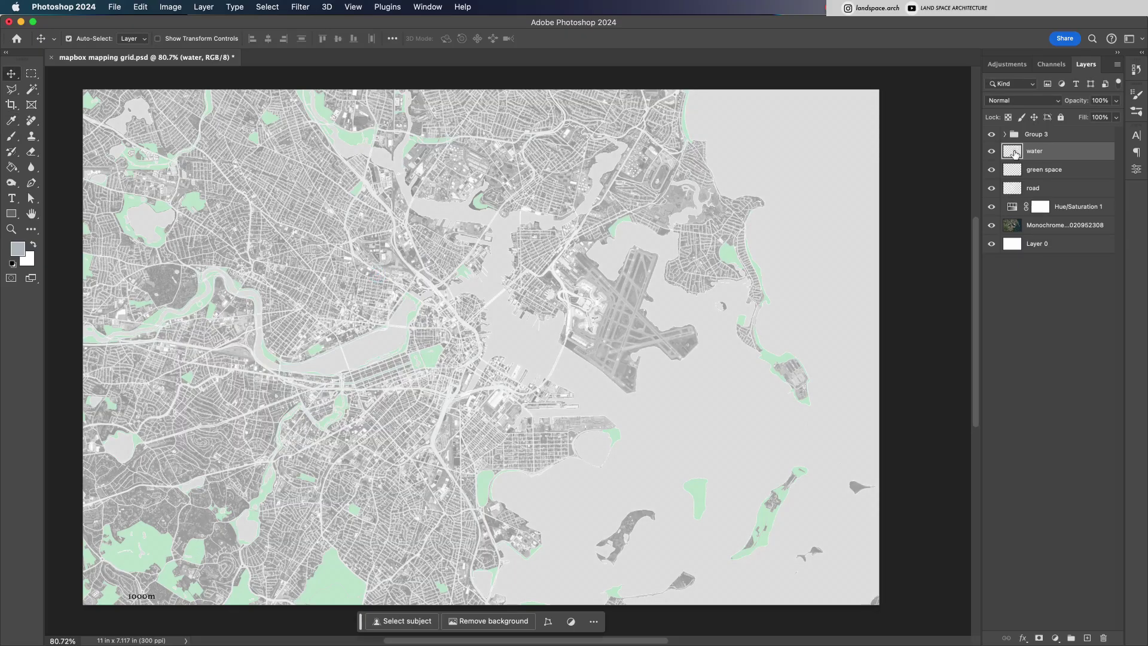
# Step: Give the water layer a 1 px Stroke effect with Center position
pyautogui.doubleClick(1015, 154)
pyautogui.moveTo(933, 263); pyautogui.dragTo(808, 262)
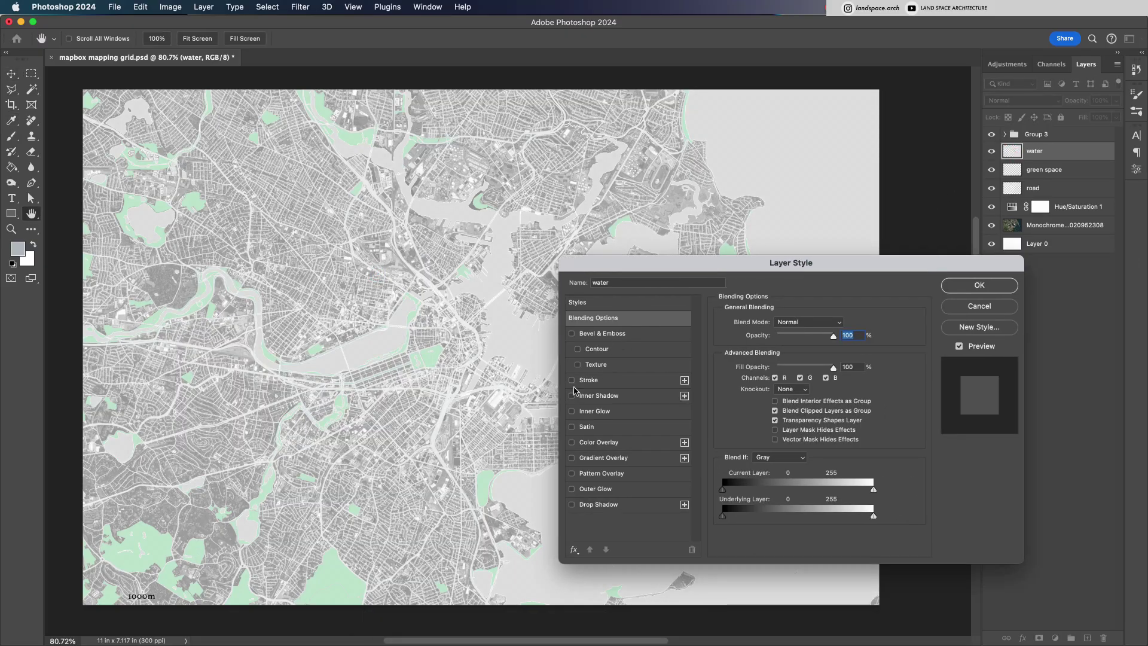
pyautogui.click(572, 381)
pyautogui.click(598, 380)
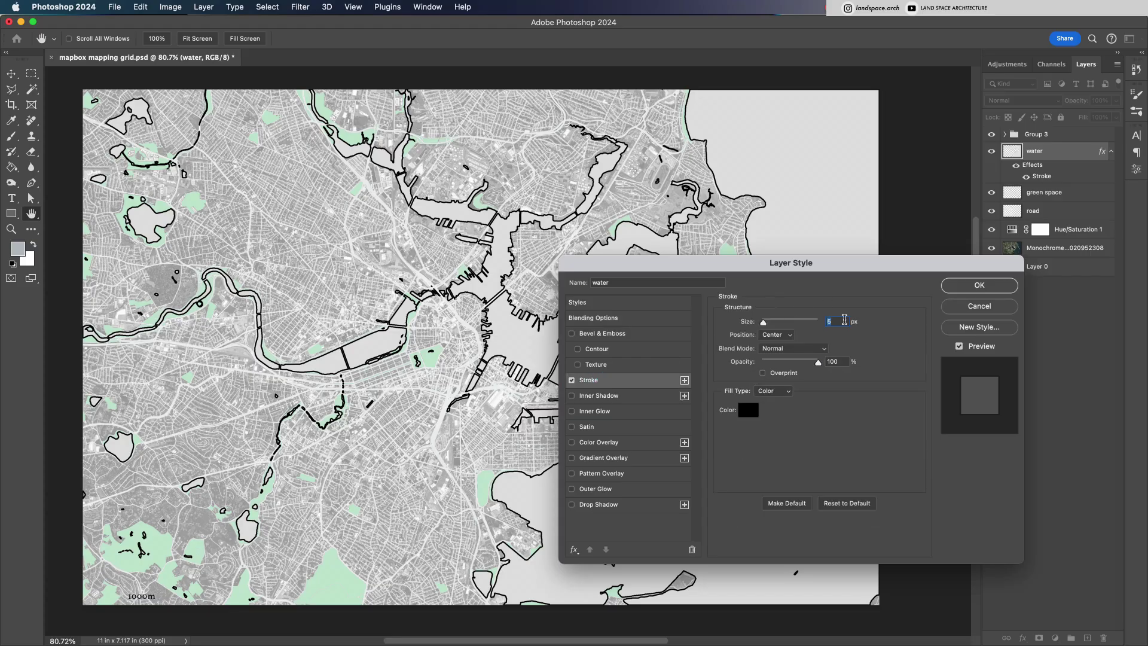
pyautogui.write('1')
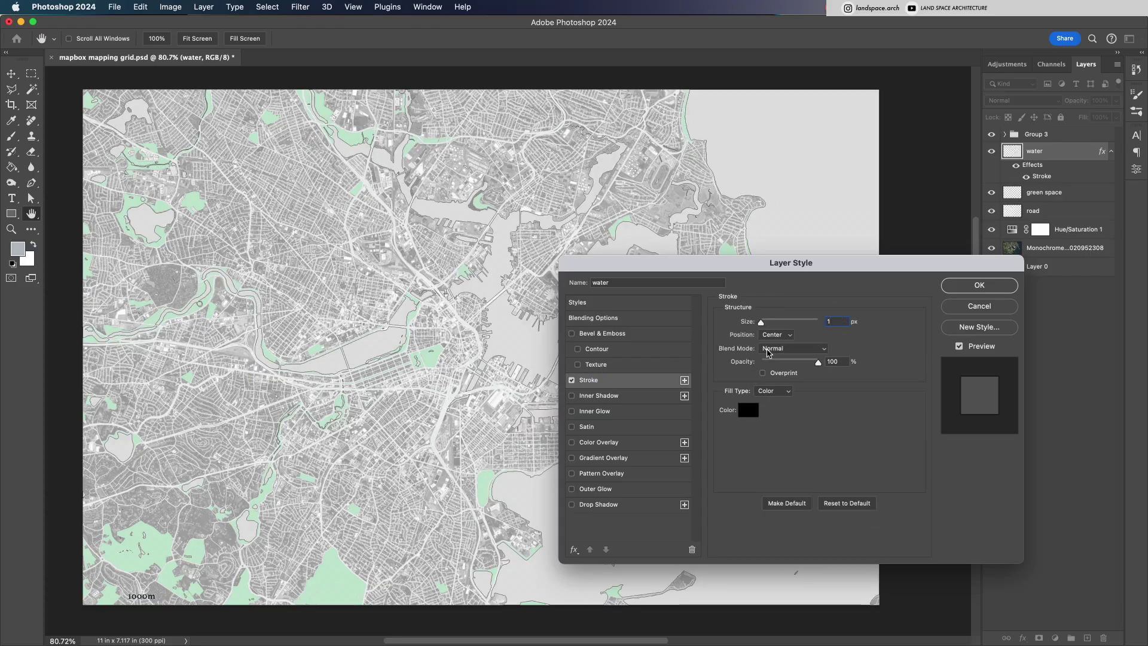
pyautogui.click(777, 336)
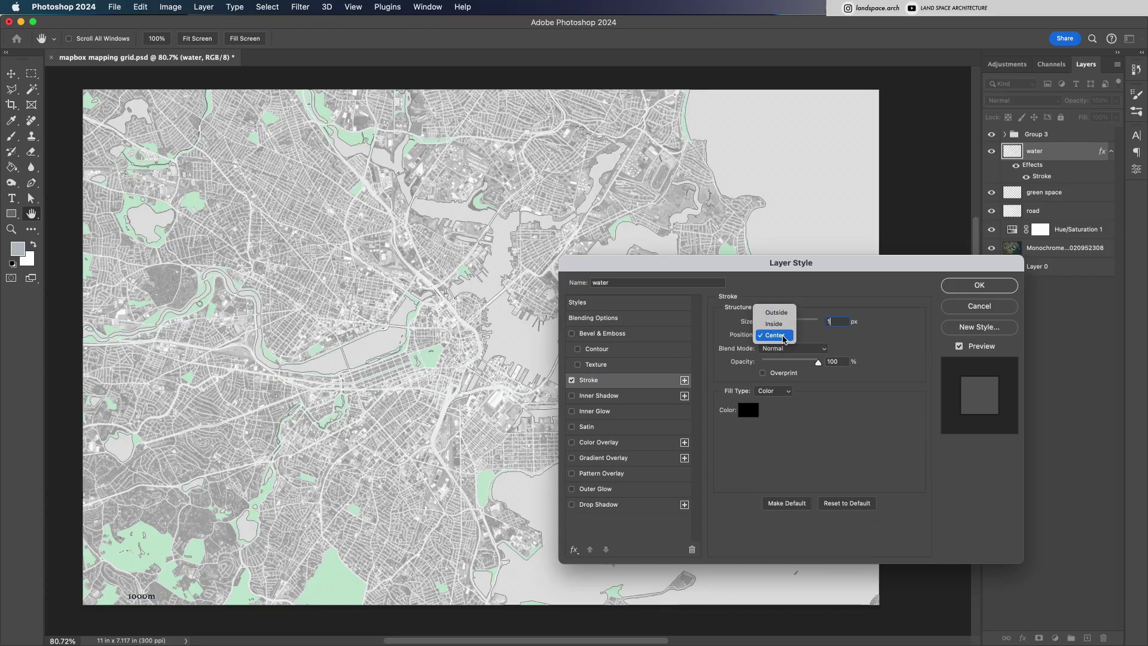
pyautogui.click(784, 340)
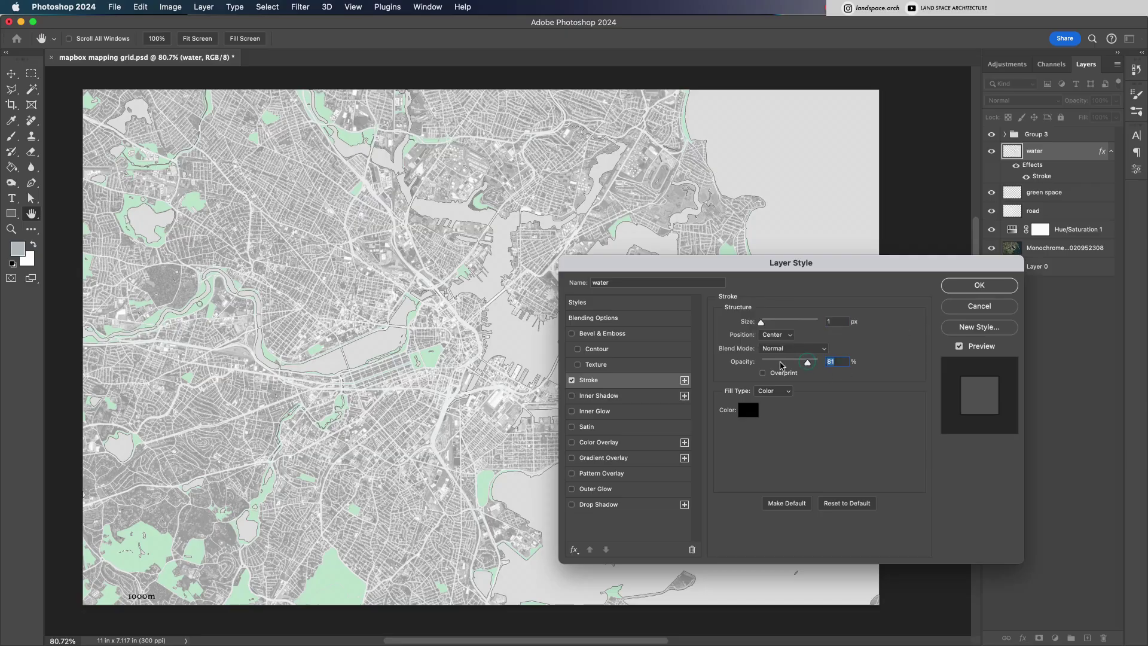
pyautogui.click(976, 285)
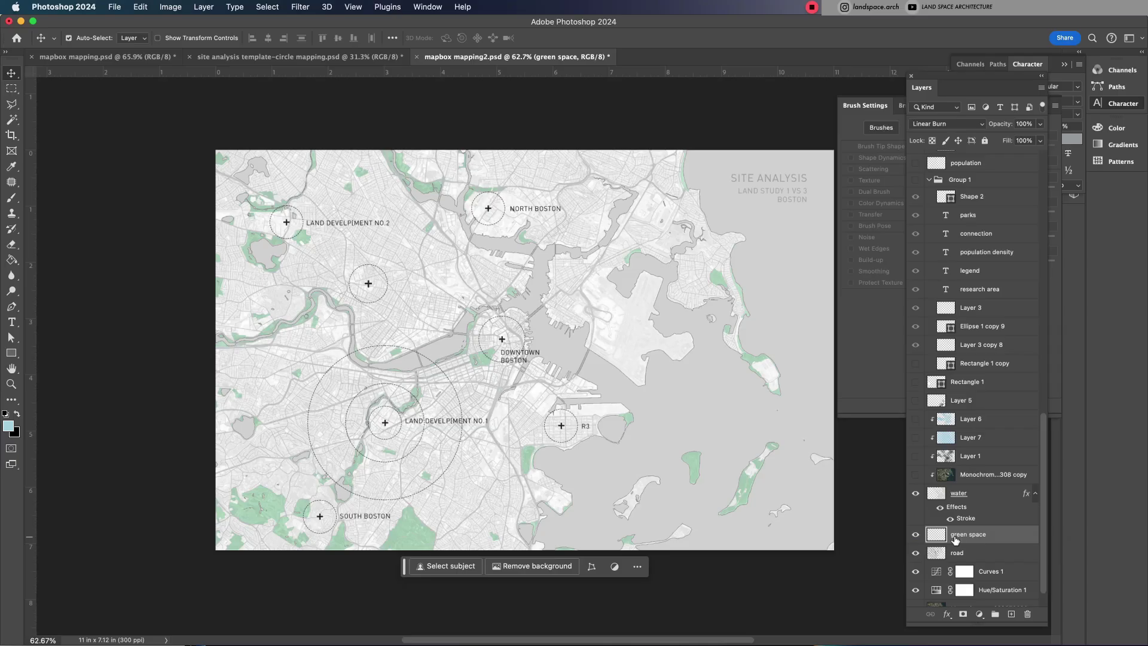
# Step: Desaturate the green space copy layer with Saturation -100, keeping lightness near neutral
pyautogui.hotkey('ctrl', 'u')
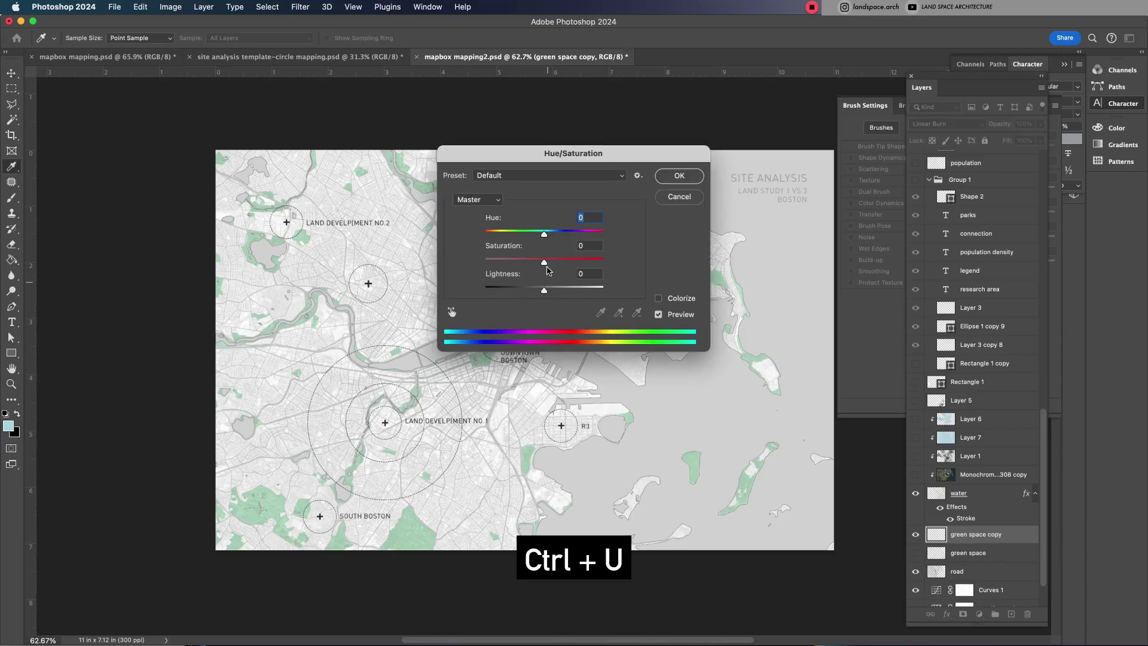
pyautogui.moveTo(546, 263); pyautogui.dragTo(435, 258)
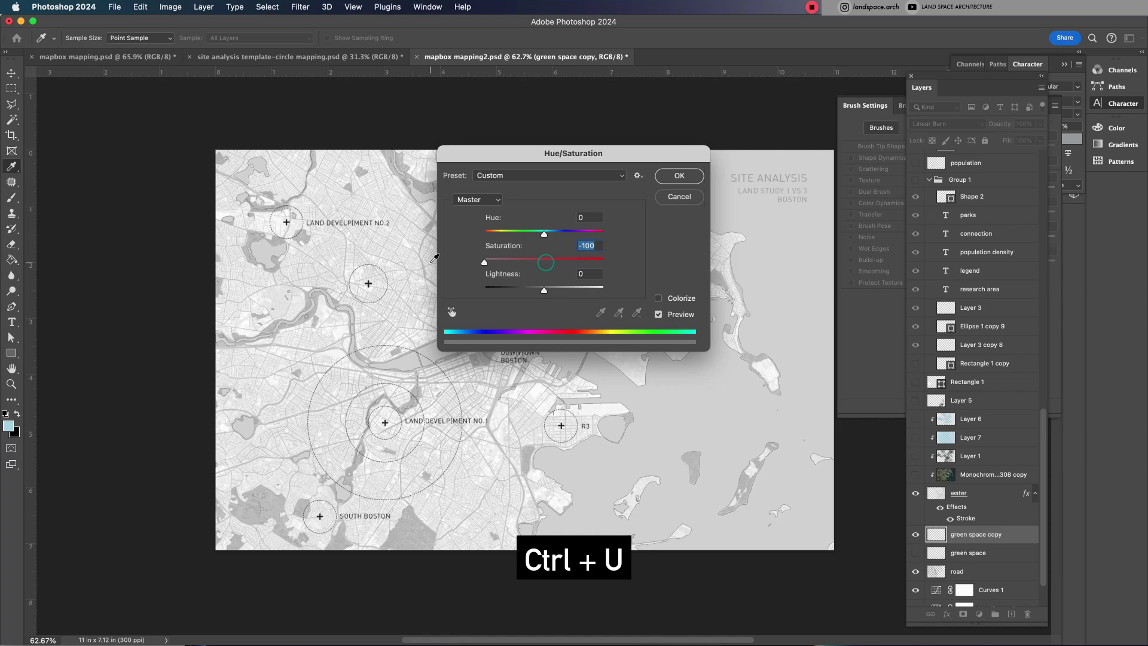
pyautogui.click(566, 292)
pyautogui.moveTo(568, 292); pyautogui.dragTo(545, 289)
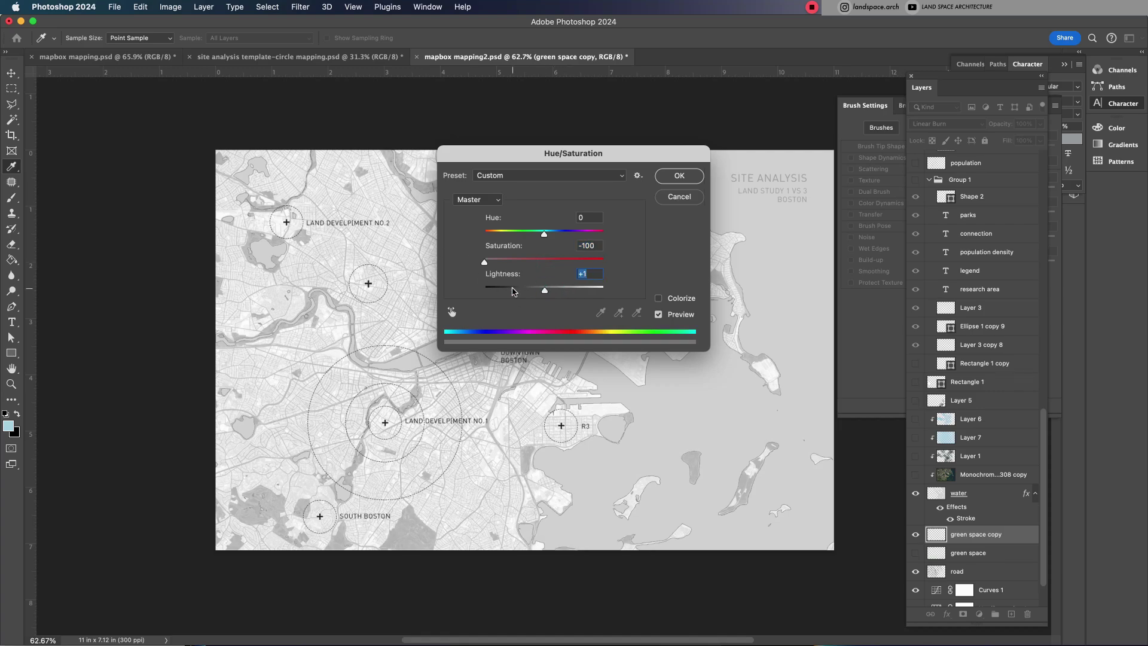
pyautogui.click(674, 173)
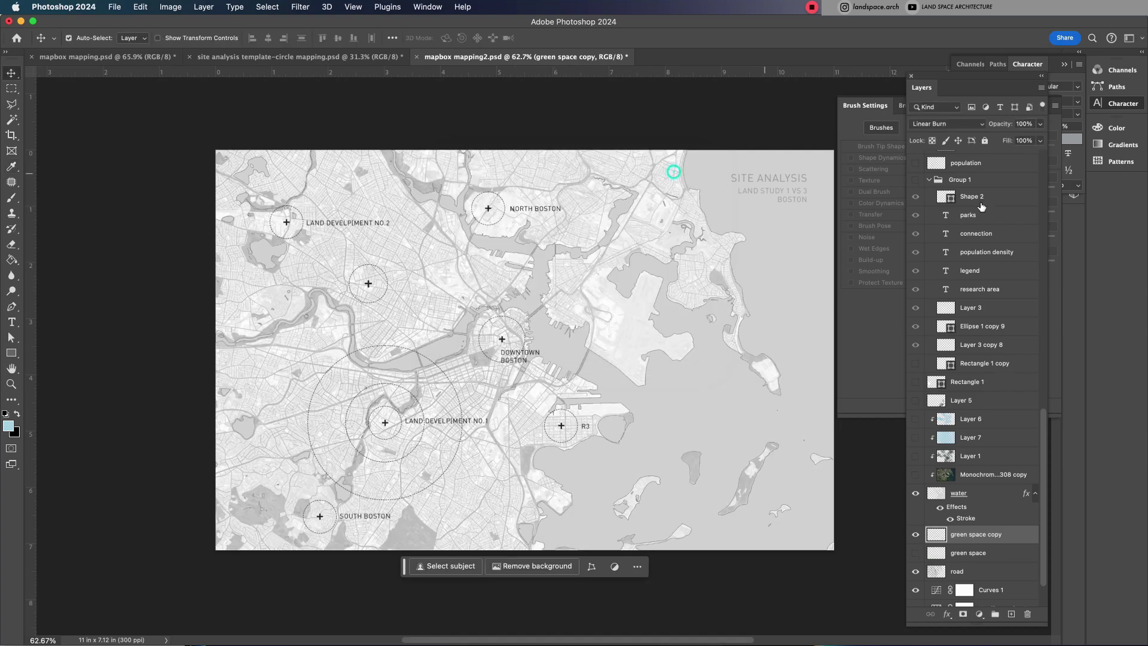
# Step: Lower the green space copy layer's opacity to 47%
pyautogui.click(1041, 124)
pyautogui.moveTo(1043, 138); pyautogui.dragTo(1010, 139)
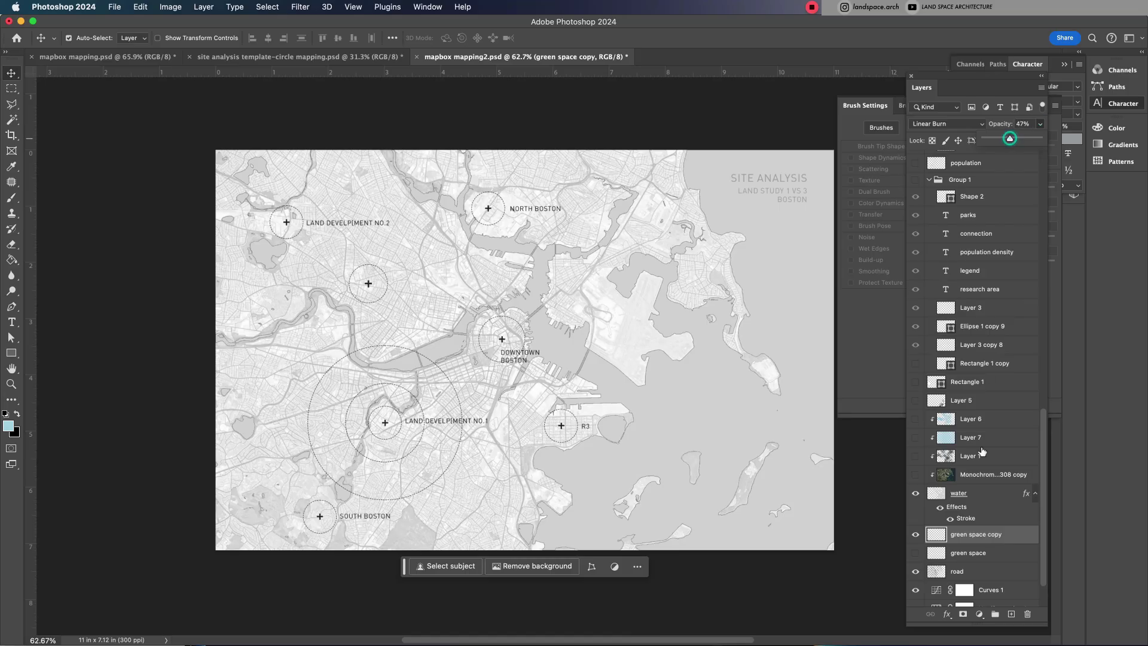
pyautogui.click(916, 534)
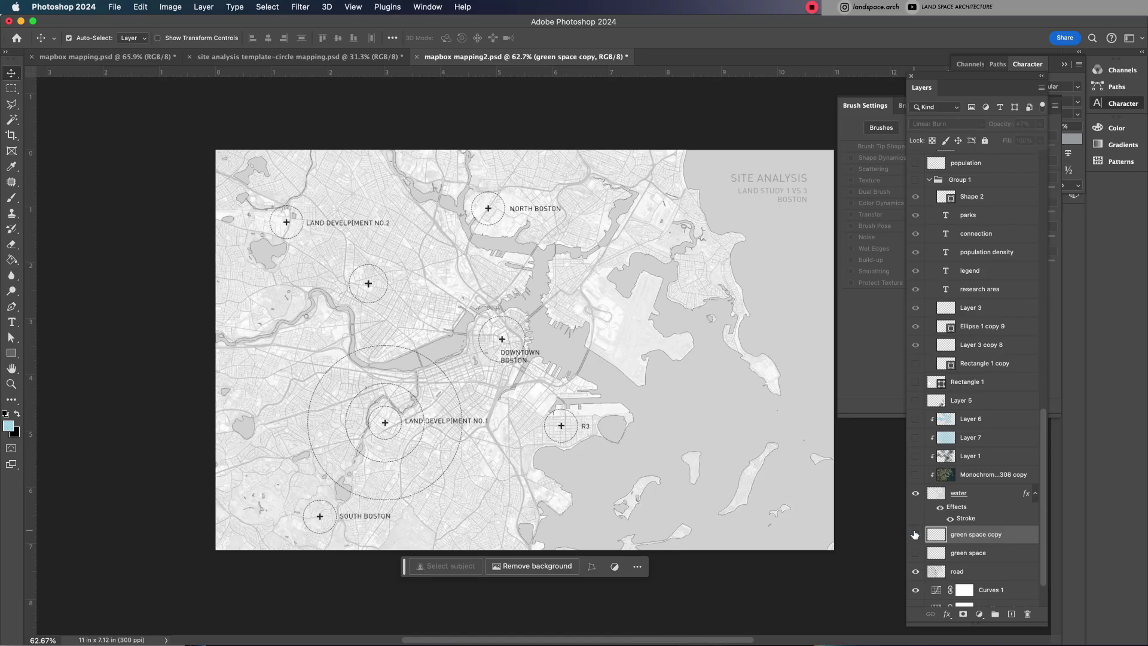
pyautogui.click(915, 535)
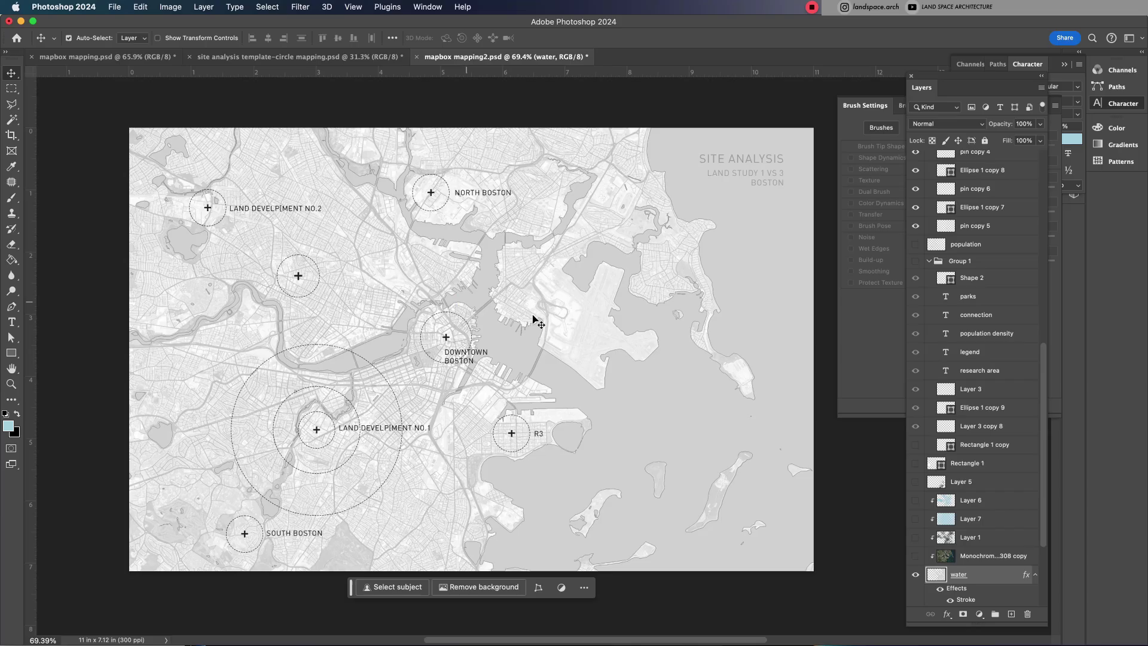
# Step: Expand the canvas with the Crop tool to 11.827 × 8.24 in around the map
pyautogui.press('c')
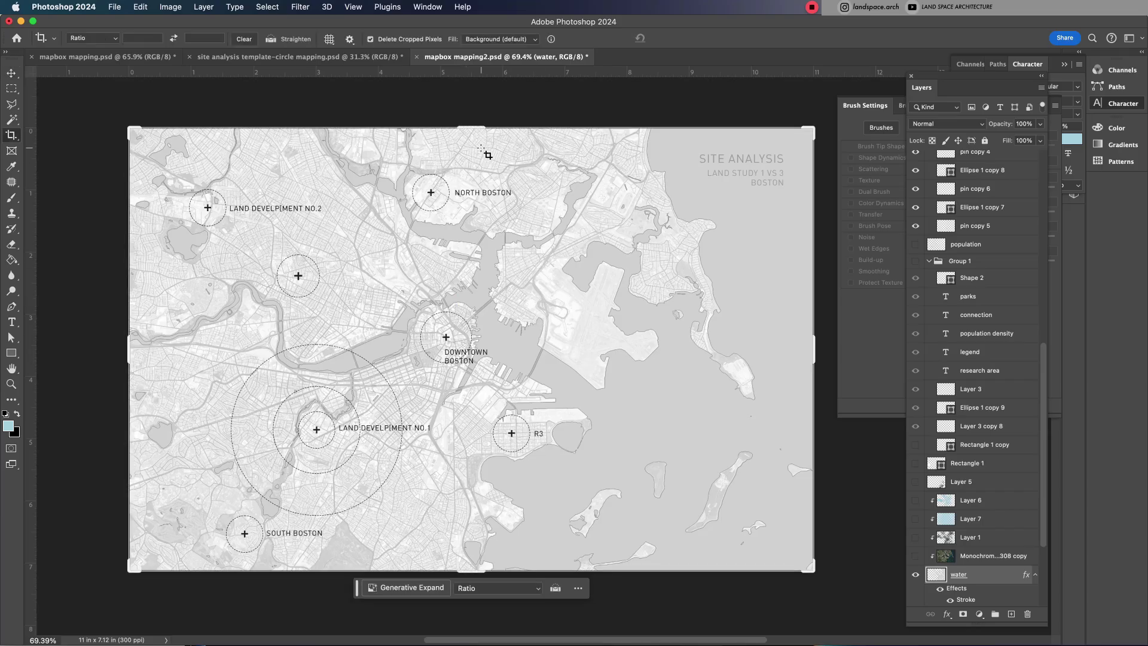
pyautogui.moveTo(470, 127); pyautogui.dragTo(469, 96)
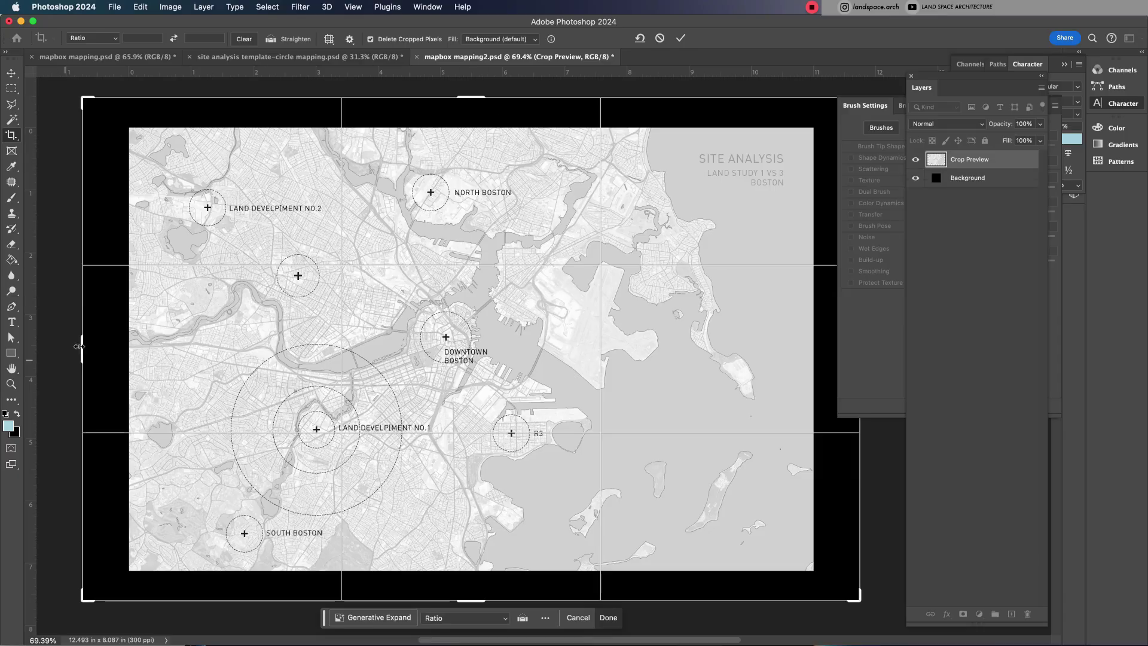
pyautogui.moveTo(82, 346); pyautogui.dragTo(103, 346)
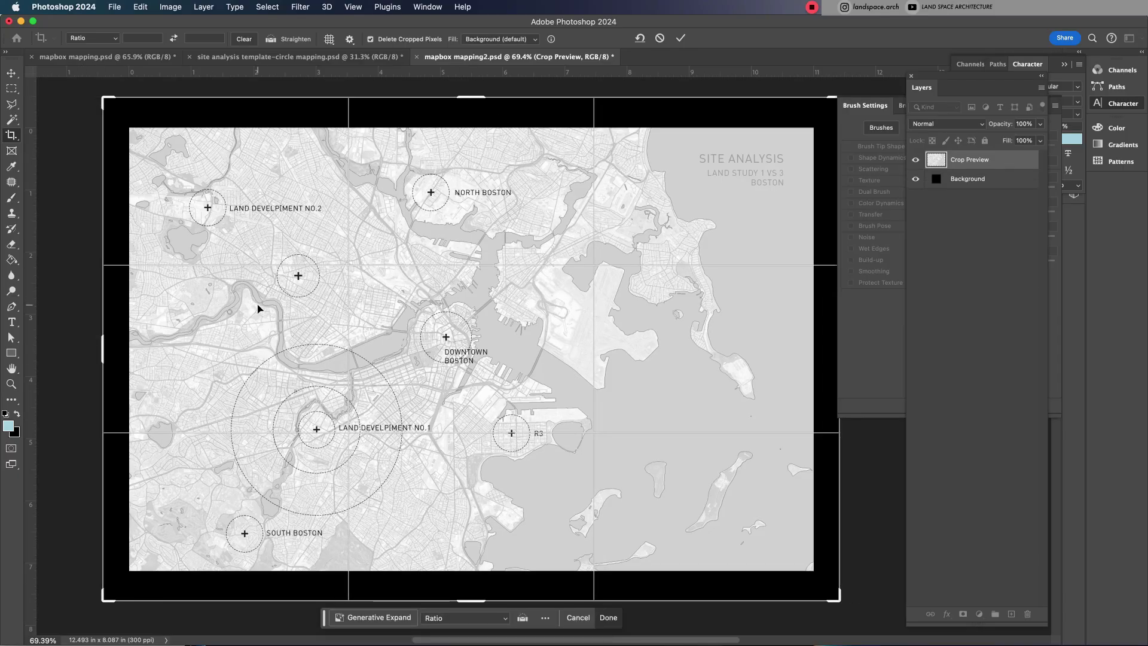
pyautogui.moveTo(453, 97); pyautogui.dragTo(453, 92)
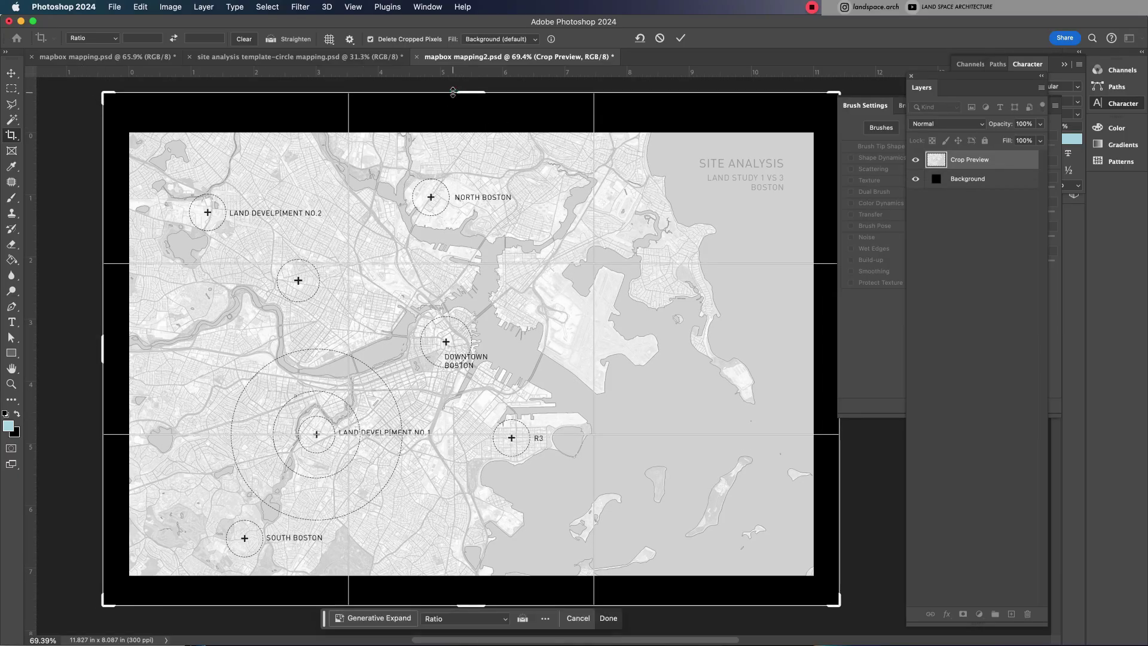
pyautogui.click(6, 74)
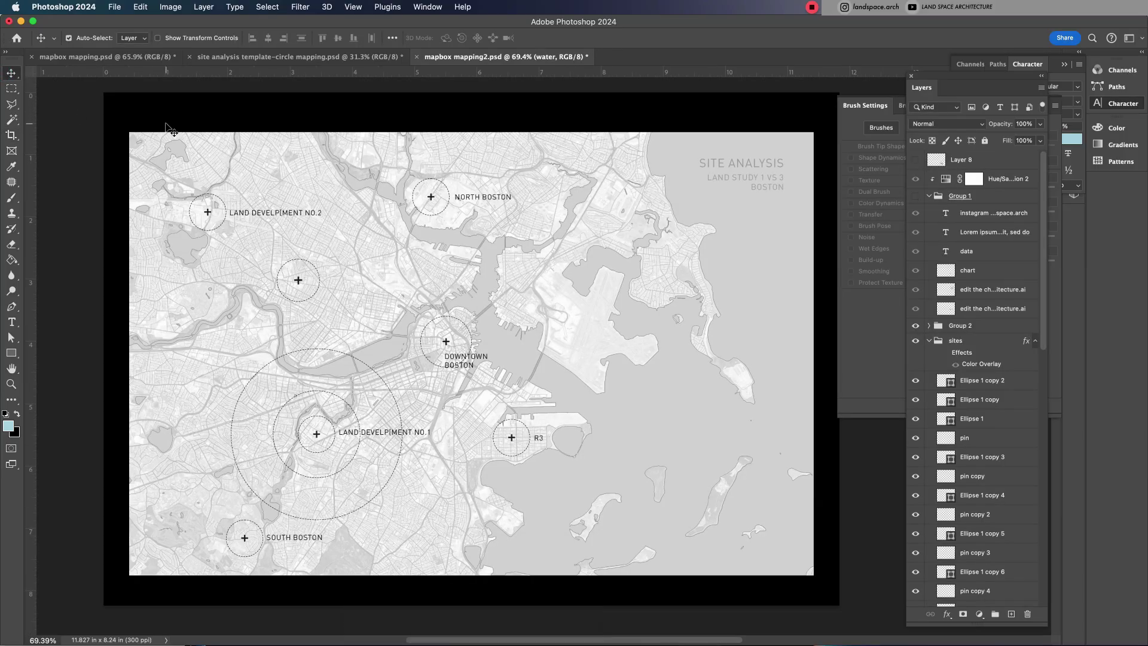
# Step: Turn background Layer 0 pure white with Hue/Saturation Lightness +100
pyautogui.scroll(-15, 929, 403)
pyautogui.click(1020, 596)
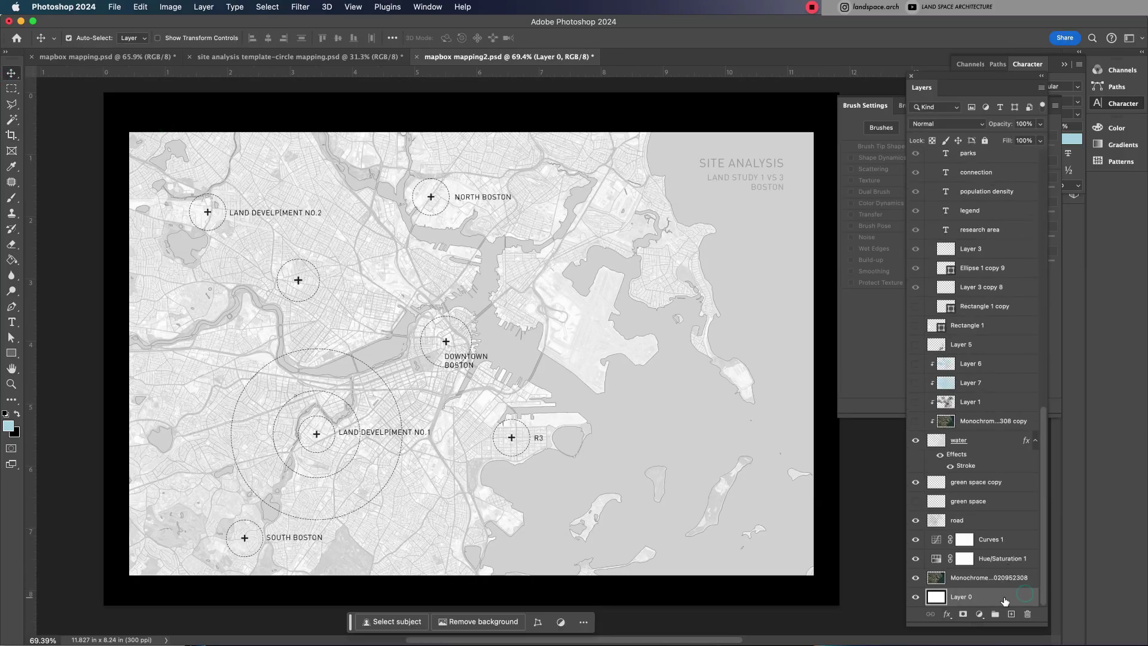
pyautogui.hotkey('ctrl', 'u')
pyautogui.moveTo(534, 288); pyautogui.dragTo(649, 305)
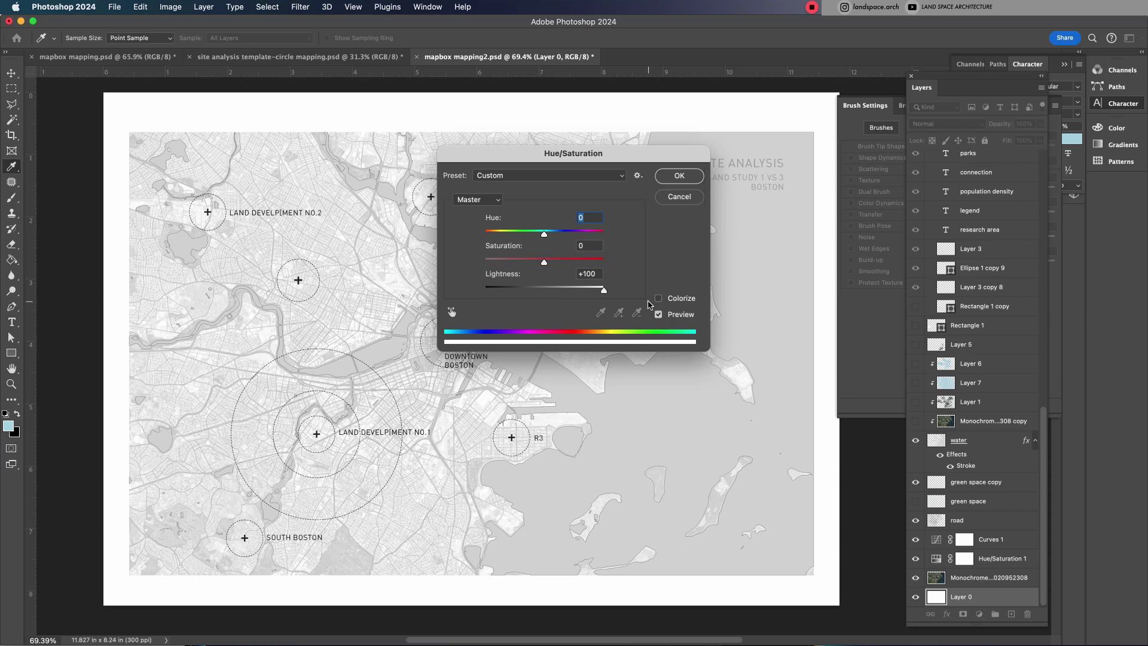
pyautogui.click(679, 175)
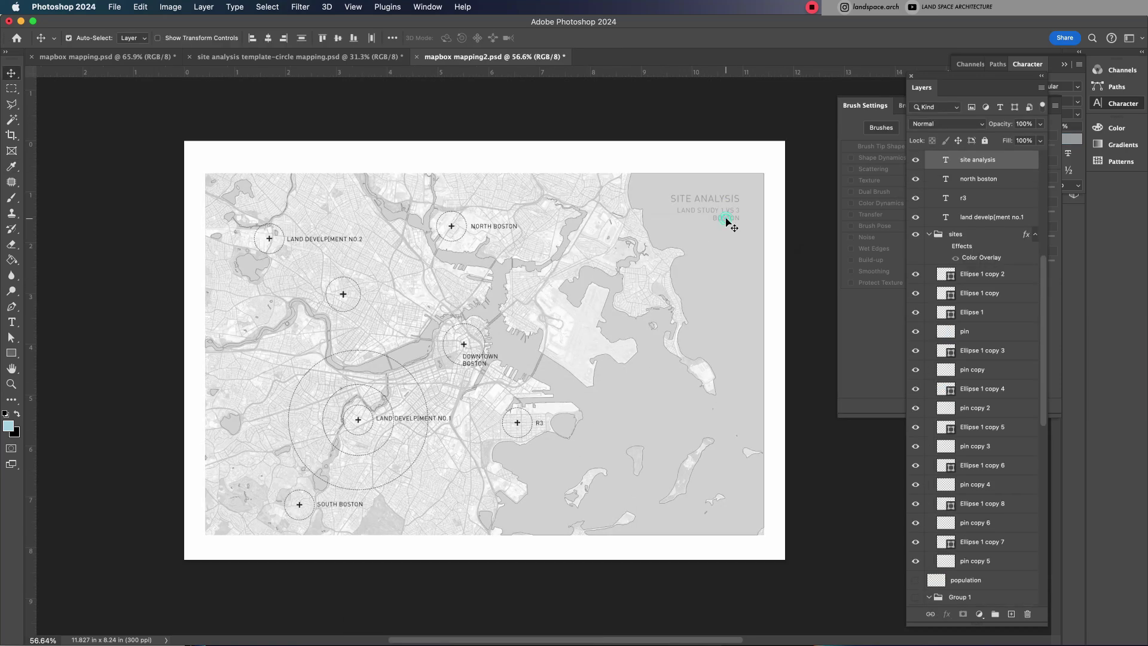
# Step: Centre-align the three title texts and move the block to the page's top centre
pyautogui.keyDown('shift'); pyautogui.click(1017, 206); pyautogui.keyUp('shift')
pyautogui.press('r')
pyautogui.press('t')
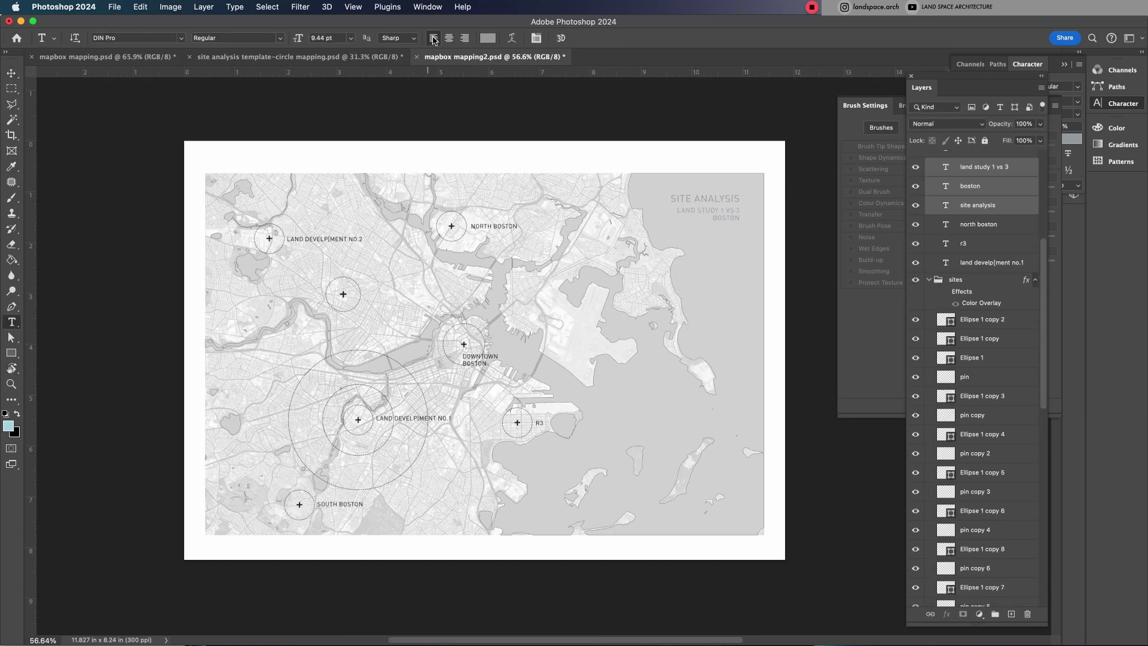
pyautogui.click(449, 37)
pyautogui.click(11, 73)
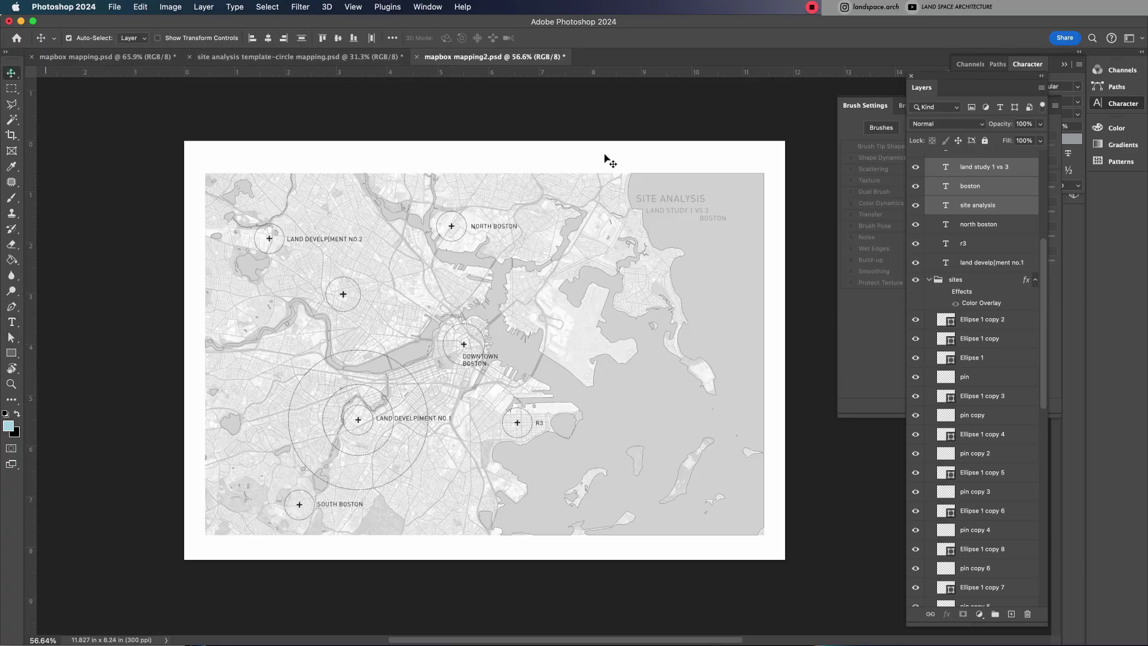
pyautogui.click(268, 38)
pyautogui.moveTo(691, 200); pyautogui.dragTo(690, 199)
pyautogui.moveTo(604, 174); pyautogui.dragTo(492, 155)
# Step: Set the title texts in the Athelas font
pyautogui.press('t')
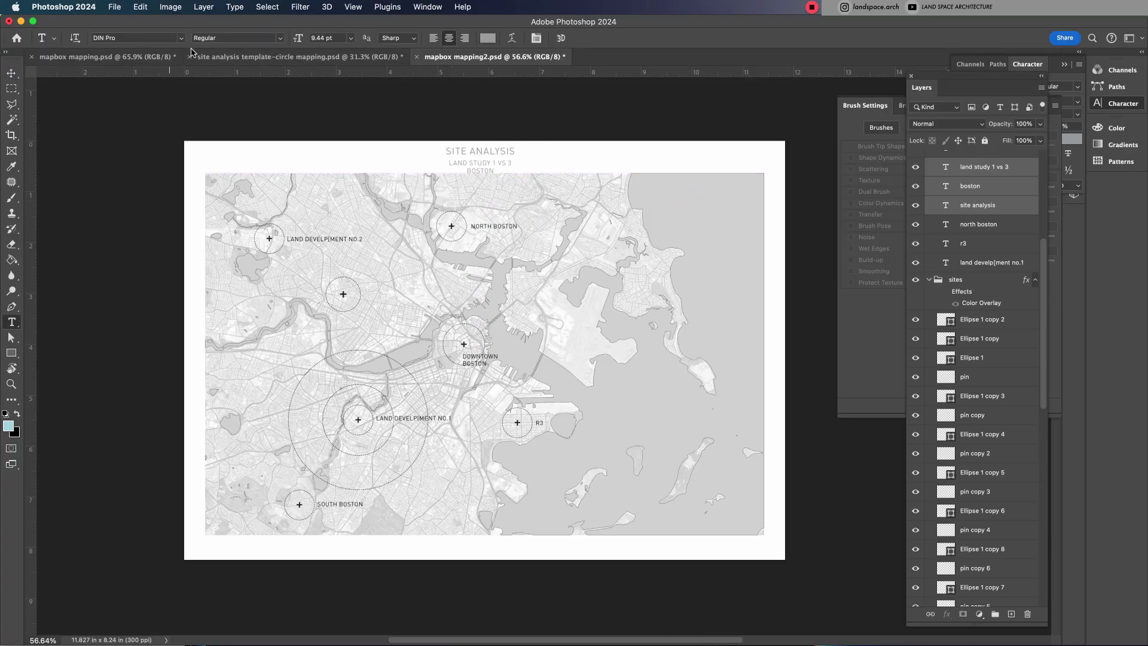
pyautogui.click(181, 38)
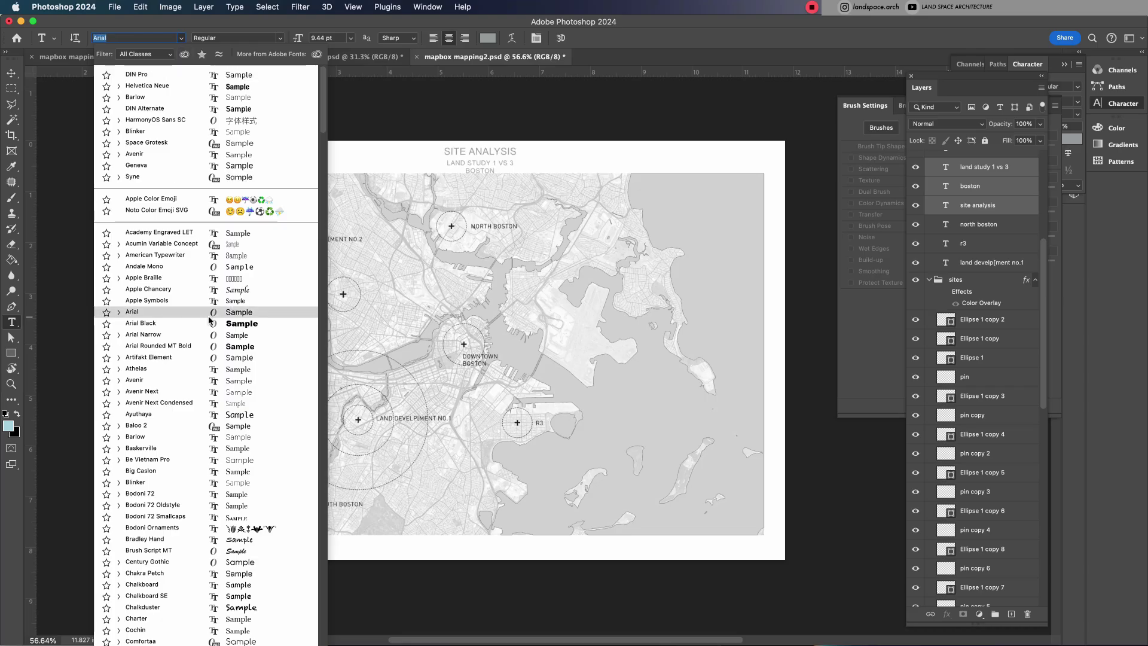
pyautogui.click(210, 369)
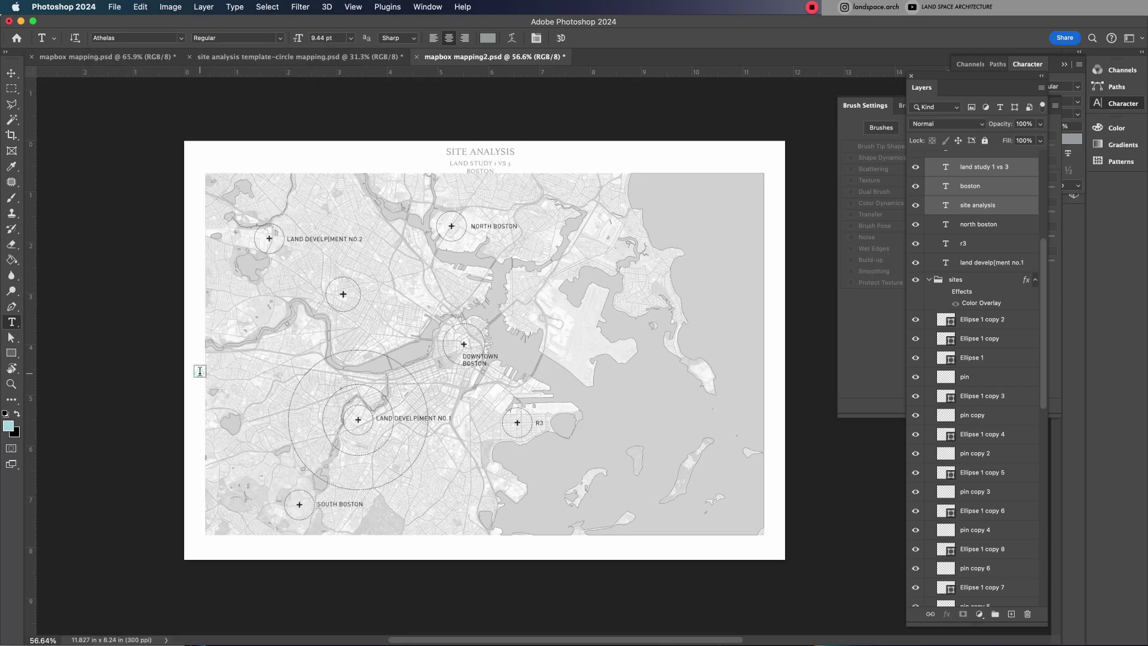
# Step: Delete the BOSTON text and nudge the SITE ANALYSIS and LAND STUDY 1 VS 3 titles down
pyautogui.click(12, 73)
pyautogui.click(486, 172)
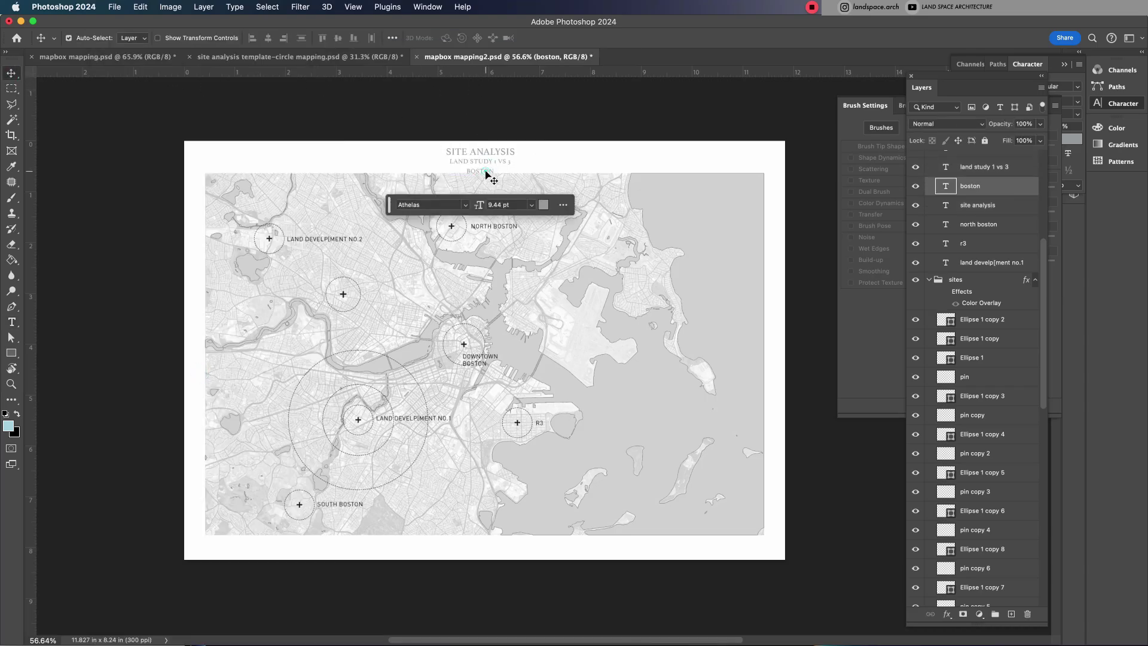
pyautogui.press('BackSpace')
pyautogui.click(488, 160)
pyautogui.keyDown('shift'); pyautogui.click(488, 153); pyautogui.keyUp('shift')
pyautogui.press('super+t')
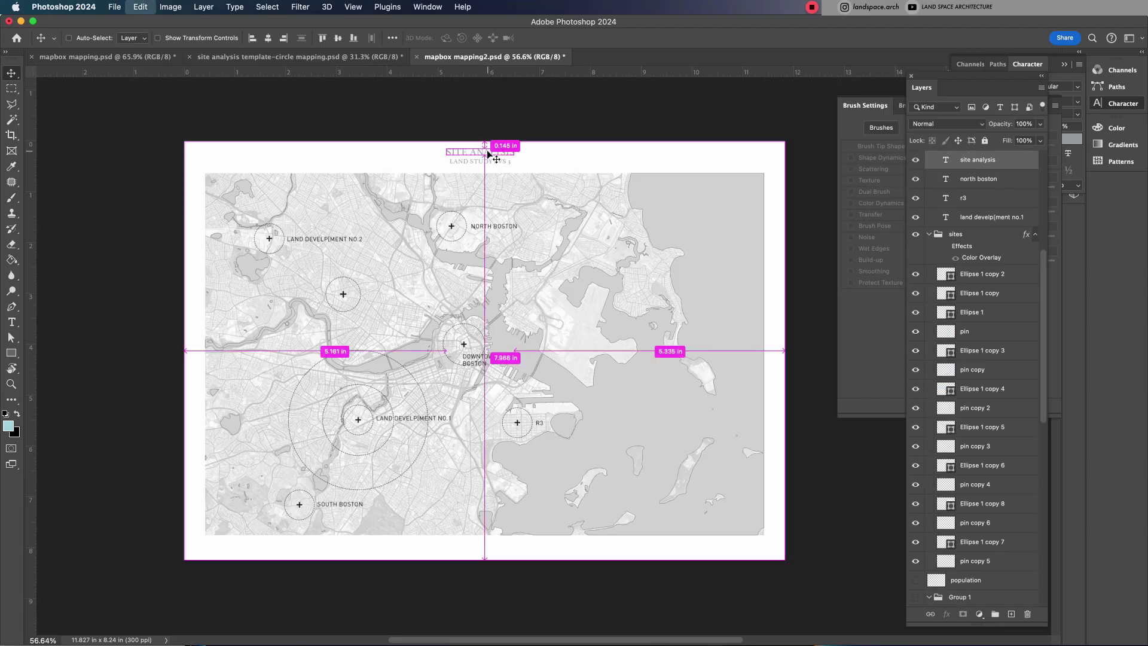
pyautogui.keyDown('shift'); pyautogui.keyDown('super'); pyautogui.click(483, 162); pyautogui.keyUp('super'); pyautogui.keyUp('shift')
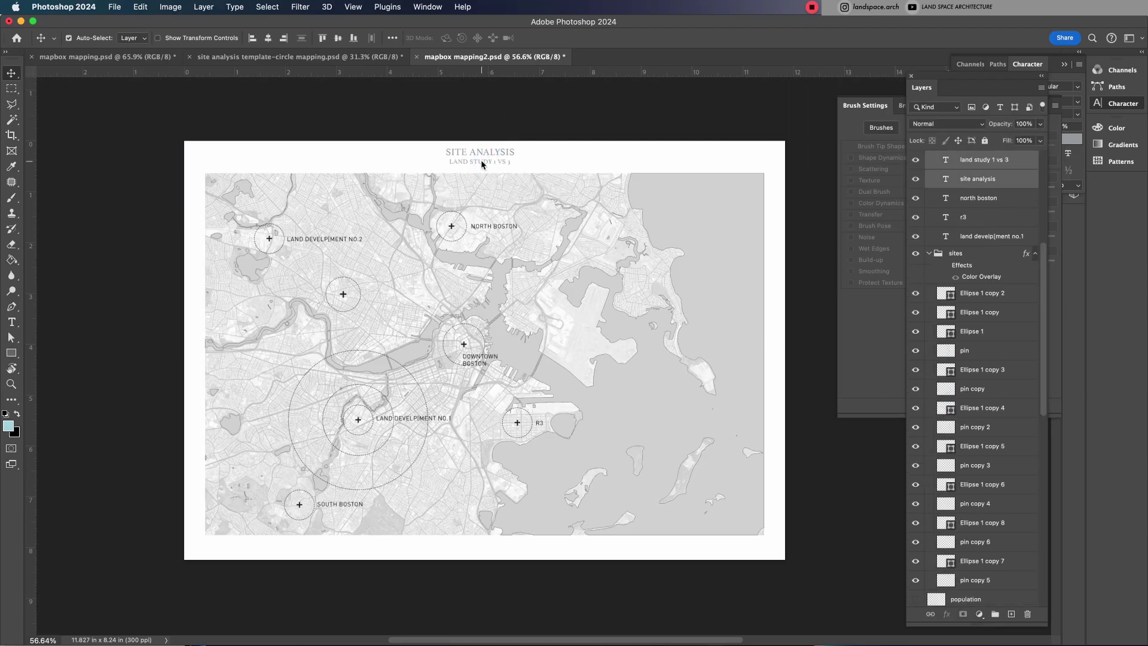
pyautogui.press('Down')
pyautogui.press('Down')
pyautogui.press('Down')
pyautogui.press('Down')
pyautogui.press('Down')
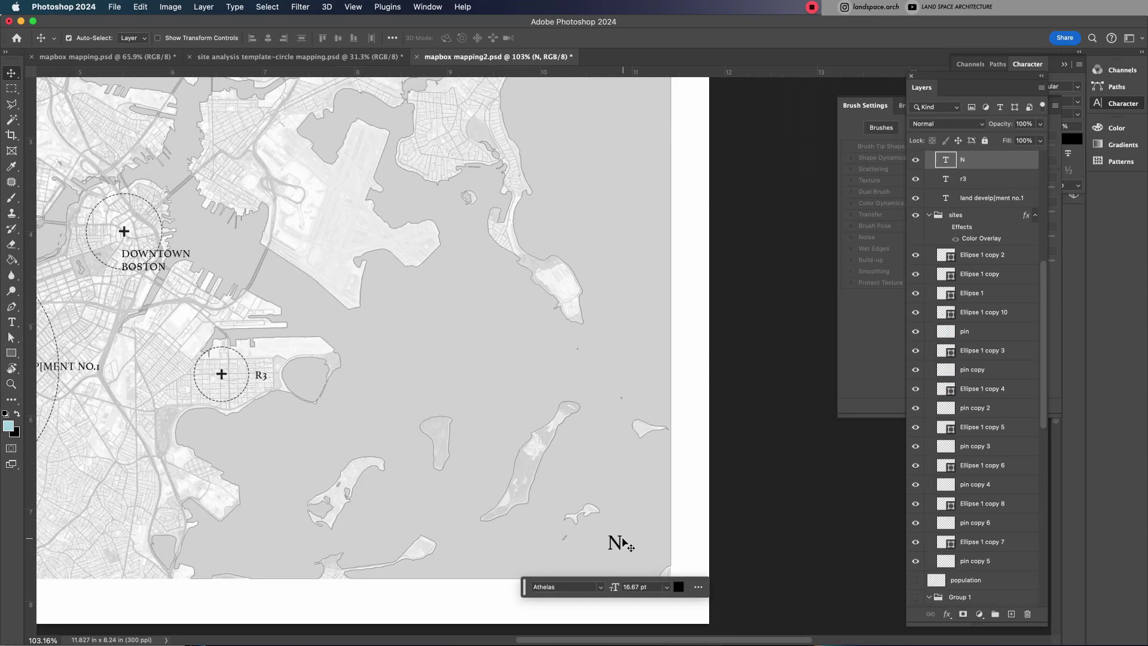
# Step: Reposition and resize the north arrow circle
pyautogui.moveTo(623, 545)
pyautogui.mouseDown()
pyautogui.moveTo(616, 525)
pyautogui.moveTo(373, 347)
pyautogui.moveTo(620, 555)
pyautogui.mouseUp()
pyautogui.press('super+t')
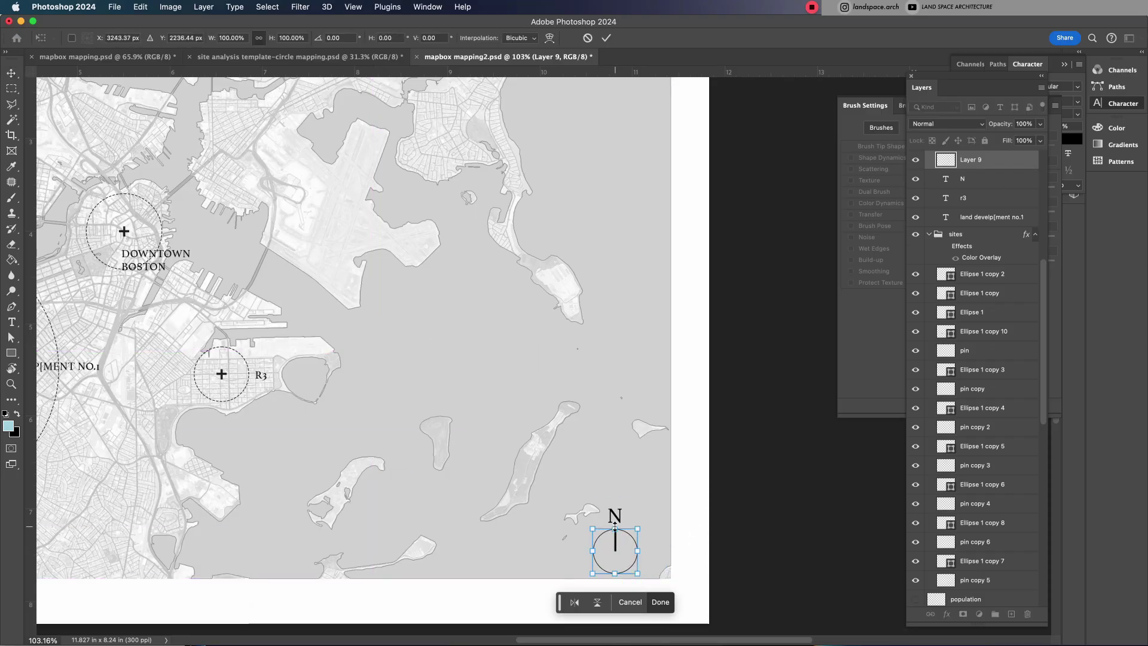
pyautogui.press('Return')
pyautogui.scroll(-10, 623, 546)
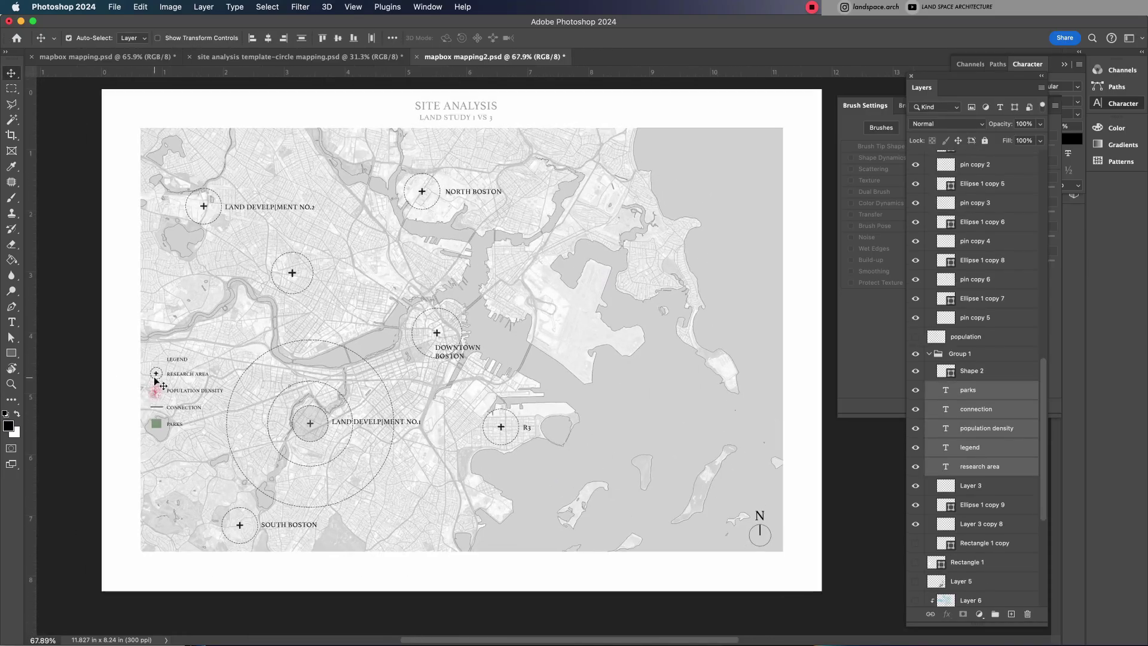
# Step: Move and scale the legend group into place below the map
pyautogui.moveTo(154, 376); pyautogui.dragTo(256, 461)
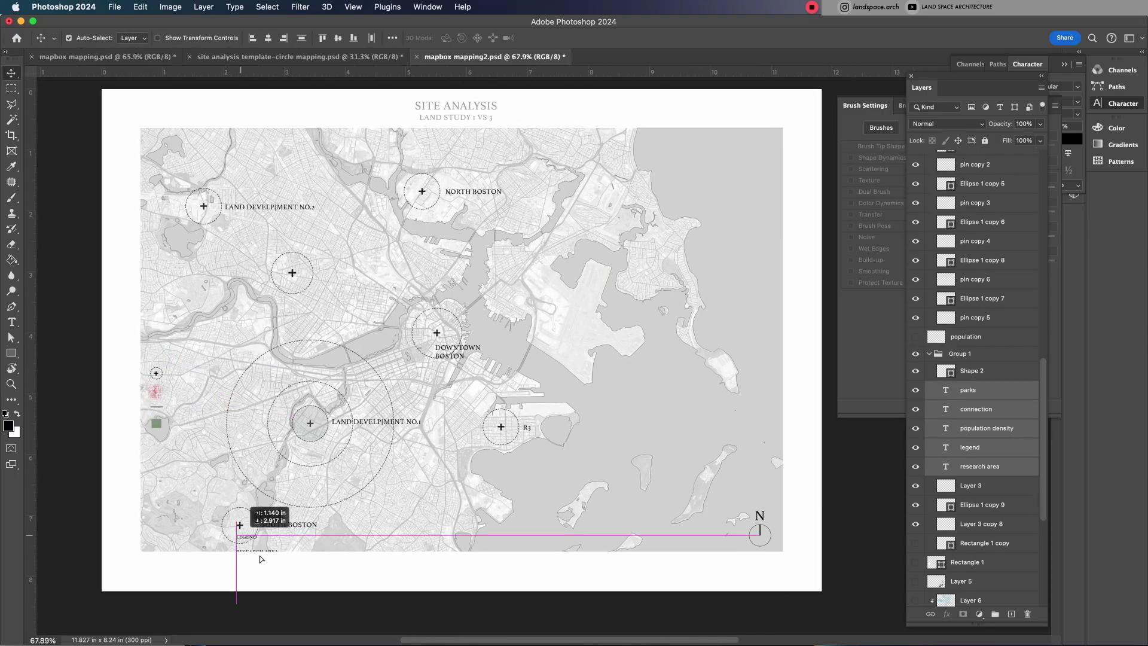
pyautogui.moveTo(1005, 185); pyautogui.dragTo(1005, 150)
pyautogui.press('super+t')
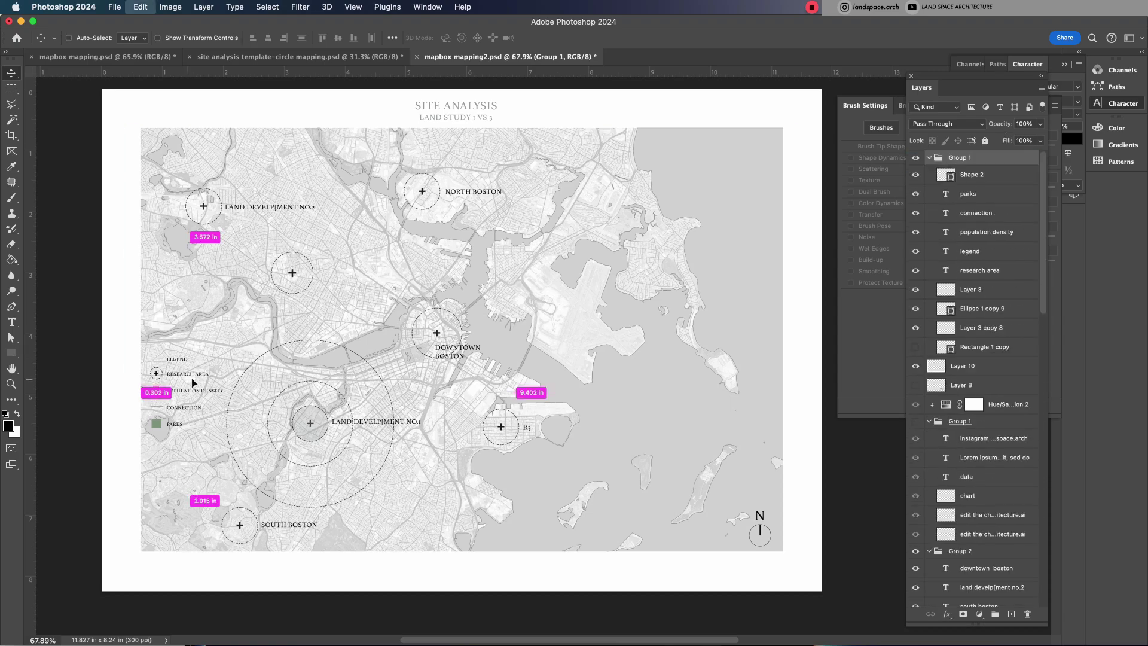
pyautogui.moveTo(192, 383); pyautogui.dragTo(317, 525)
pyautogui.press('Return')
pyautogui.scroll(-2, 322, 585)
# Step: Delete the legend heading and space the labels evenly in a row beside PARKS
pyautogui.click(322, 580)
pyautogui.moveTo(301, 465); pyautogui.dragTo(343, 513)
pyautogui.moveTo(311, 482); pyautogui.dragTo(539, 515)
pyautogui.moveTo(408, 512); pyautogui.dragTo(451, 513)
pyautogui.click(304, 449)
pyautogui.press('Delete')
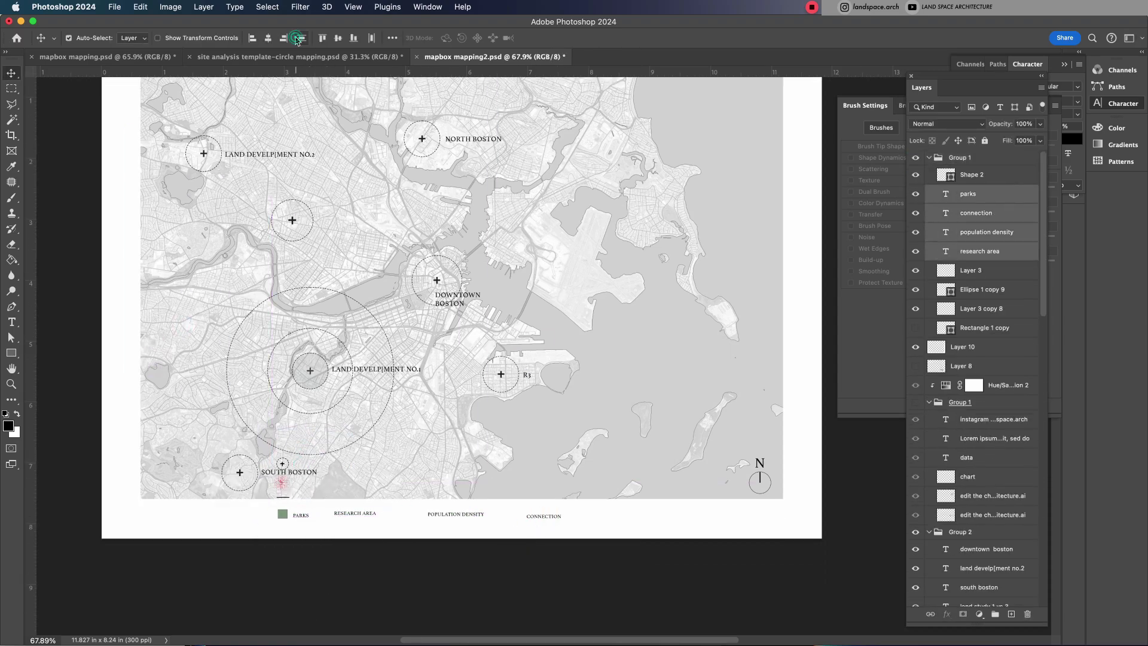
pyautogui.moveTo(354, 515); pyautogui.dragTo(384, 515)
pyautogui.click(372, 38)
pyautogui.moveTo(282, 513); pyautogui.dragTo(314, 514)
# Step: Replace the red hatch sample with a cross marker and dashed circle for RESEARCH AREA
pyautogui.click(285, 499)
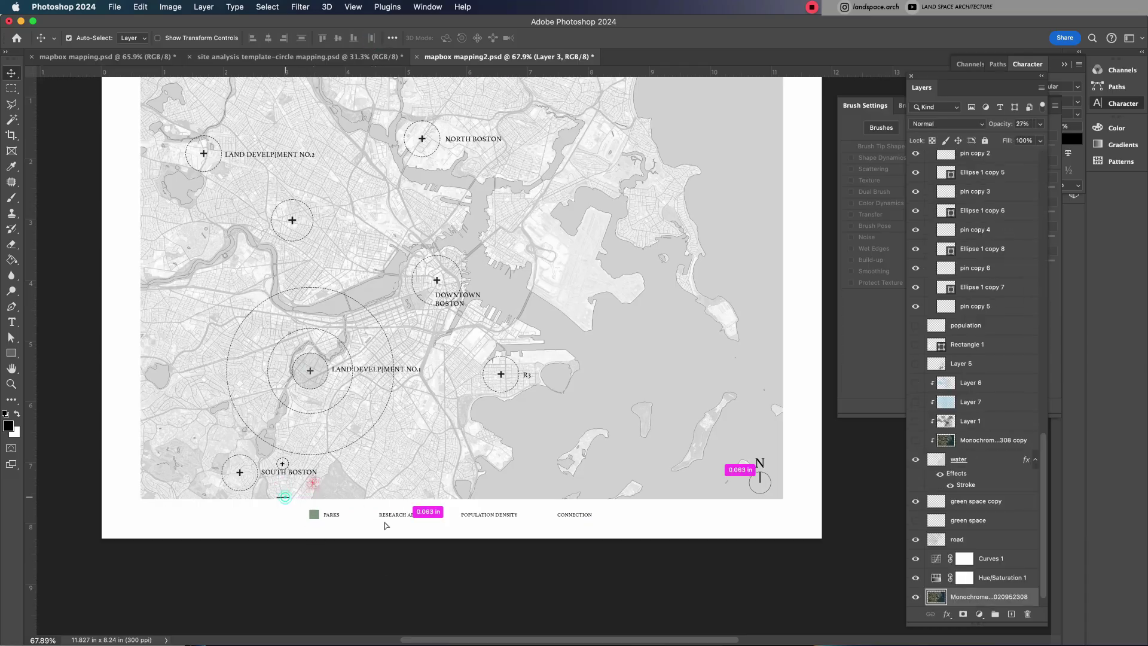
pyautogui.click(284, 498)
pyautogui.scroll(5, 283, 497)
pyautogui.moveTo(359, 424)
pyautogui.mouseDown()
pyautogui.moveTo(383, 426)
pyautogui.moveTo(480, 494)
pyautogui.mouseUp()
pyautogui.press('Delete')
pyautogui.click(366, 192)
pyautogui.moveTo(297, 385)
pyautogui.mouseDown()
pyautogui.moveTo(655, 495)
pyautogui.moveTo(485, 494)
pyautogui.mouseUp()
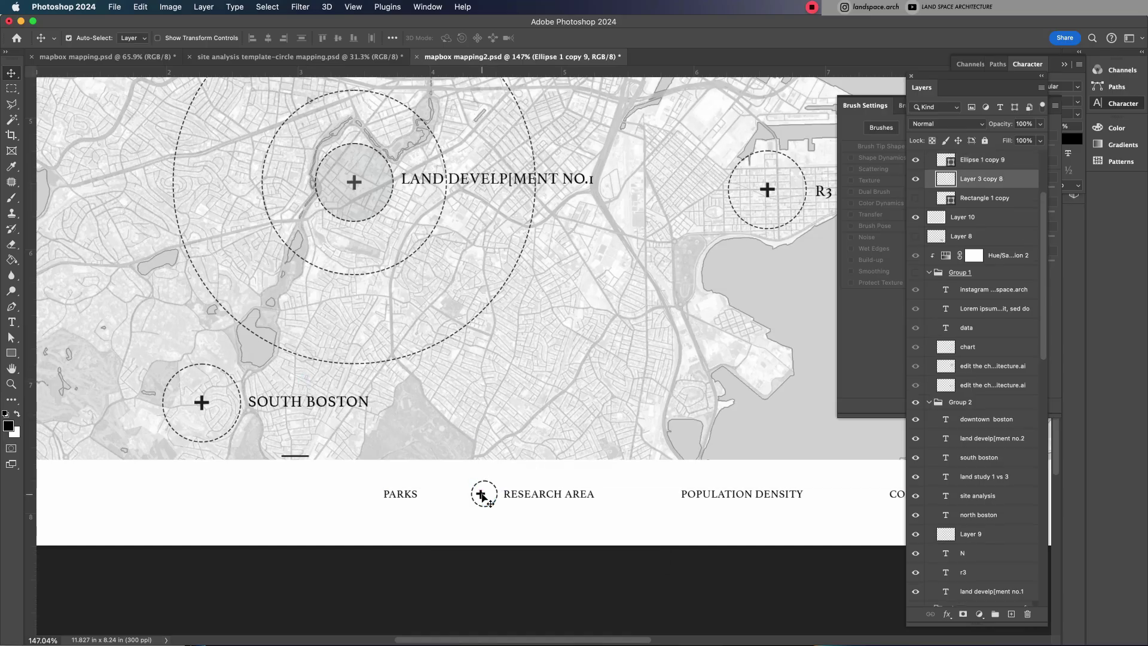
pyautogui.click(298, 456)
pyautogui.moveTo(299, 460); pyautogui.dragTo(527, 442)
# Step: Nudge the RESEARCH AREA label and its circled-cross symbol to the right
pyautogui.scroll(-5, 611, 465)
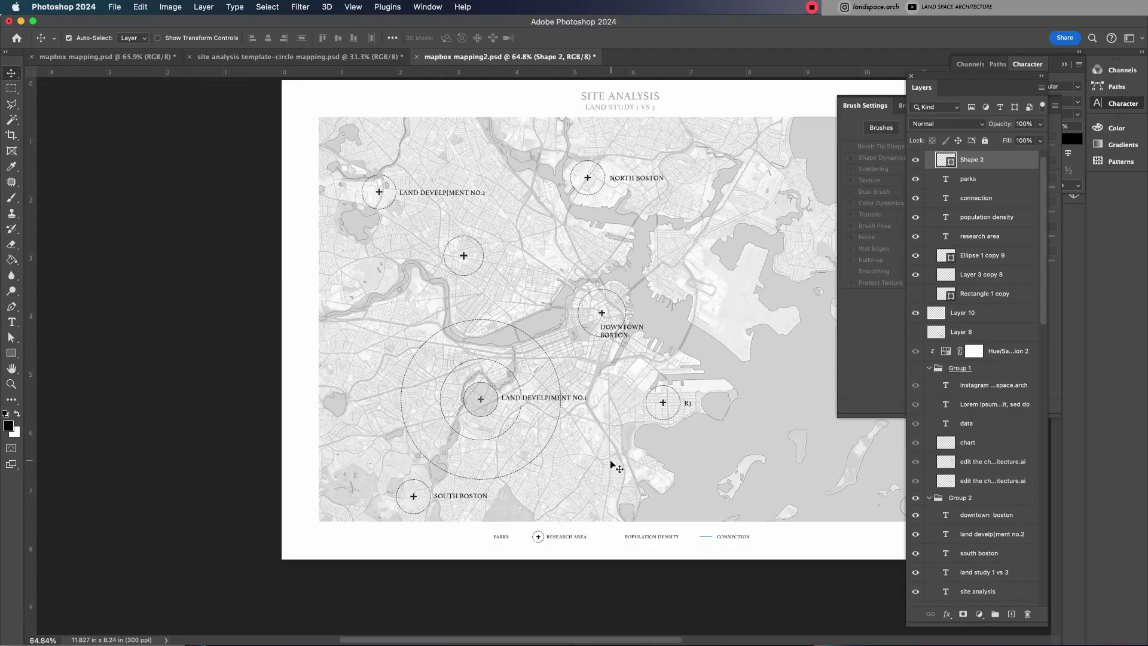
pyautogui.hscroll(3, 611, 465)
pyautogui.click(480, 537)
pyautogui.scroll(-1, 486, 527)
pyautogui.moveTo(487, 524); pyautogui.dragTo(500, 524)
pyautogui.click(451, 523)
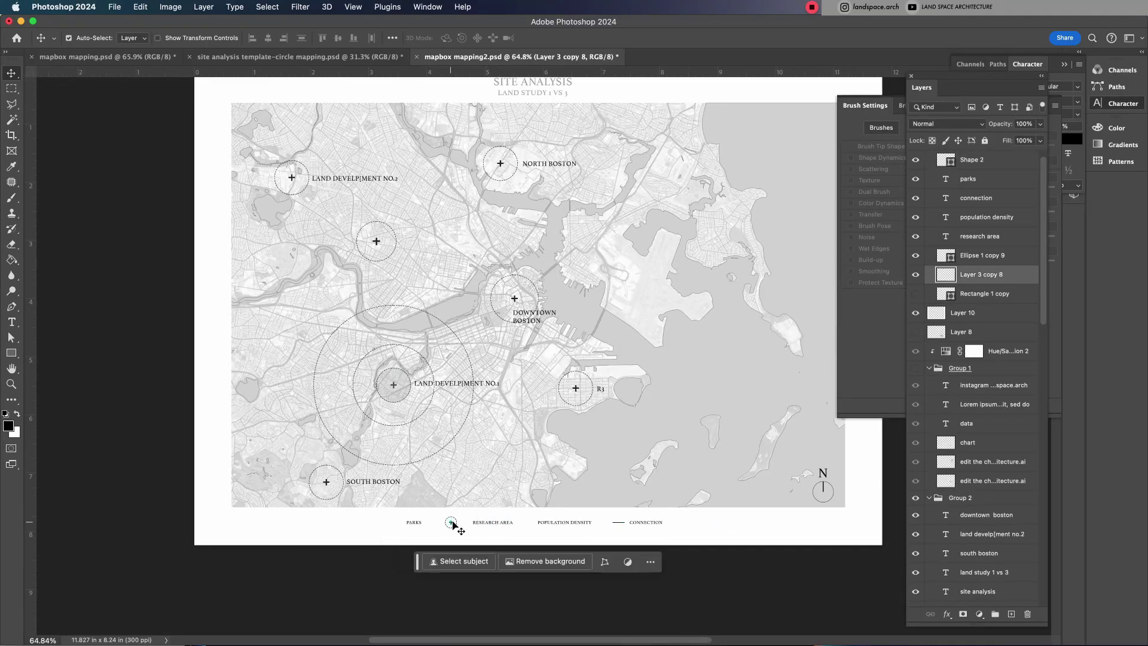
pyautogui.keyDown('shift'); pyautogui.click(449, 525); pyautogui.keyUp('shift')
pyautogui.click(450, 525)
pyautogui.click(981, 277)
pyautogui.keyDown('shift'); pyautogui.click(979, 260); pyautogui.keyUp('shift')
pyautogui.hotkey('shift', 'Right')
pyautogui.hotkey('shift', 'Right')
pyautogui.hotkey('shift', 'Right')
pyautogui.hotkey('shift', 'Right')
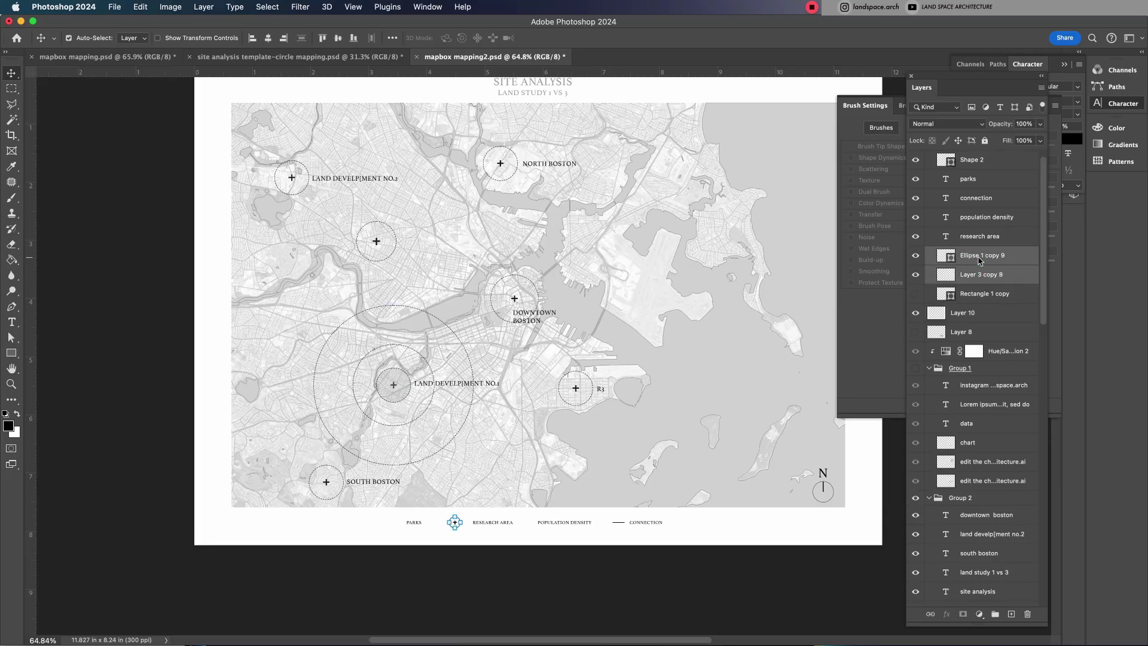
# Step: Change both lines of the map title to pure black (#000000)
pyautogui.scroll(3, 591, 290)
pyautogui.hscroll(2, 591, 290)
pyautogui.moveTo(602, 200); pyautogui.dragTo(404, 133)
pyautogui.press('t')
pyautogui.click(640, 38)
pyautogui.click(603, 534)
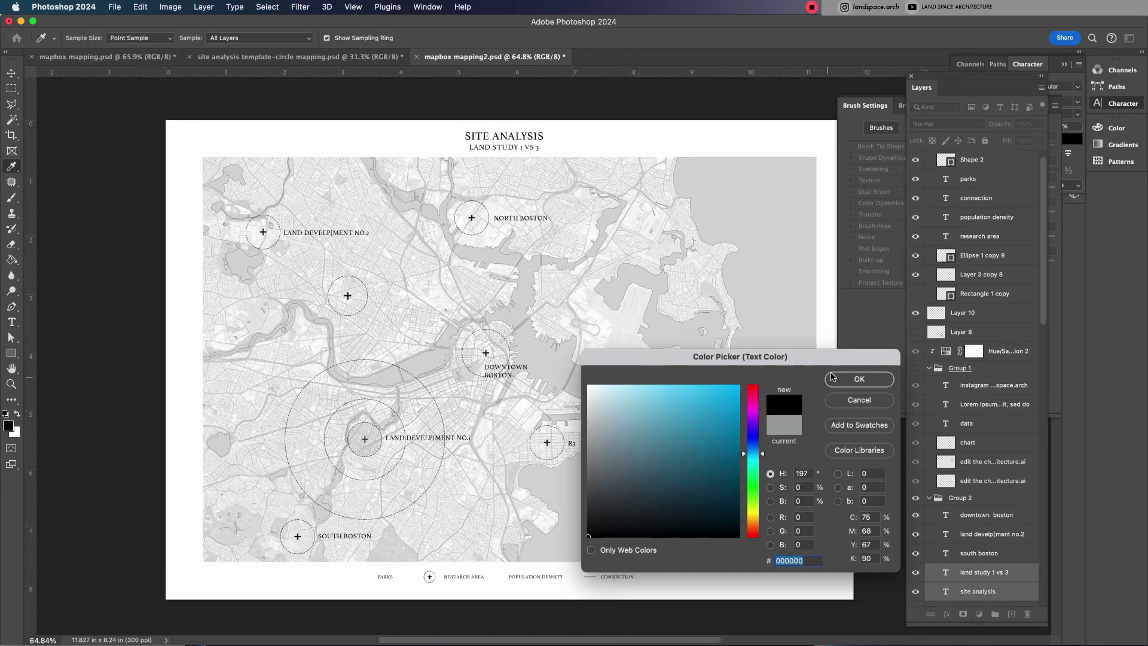
pyautogui.click(859, 379)
pyautogui.scroll(-2, 520, 261)
pyautogui.click(11, 73)
# Step: Frame the map with a rectangle border with no fill and a 1 px black stroke, then centre the view on Boston
pyautogui.hscroll(-2, 520, 292)
pyautogui.scroll(2, 520, 292)
pyautogui.scroll(2, 981, 240)
pyautogui.click(961, 158)
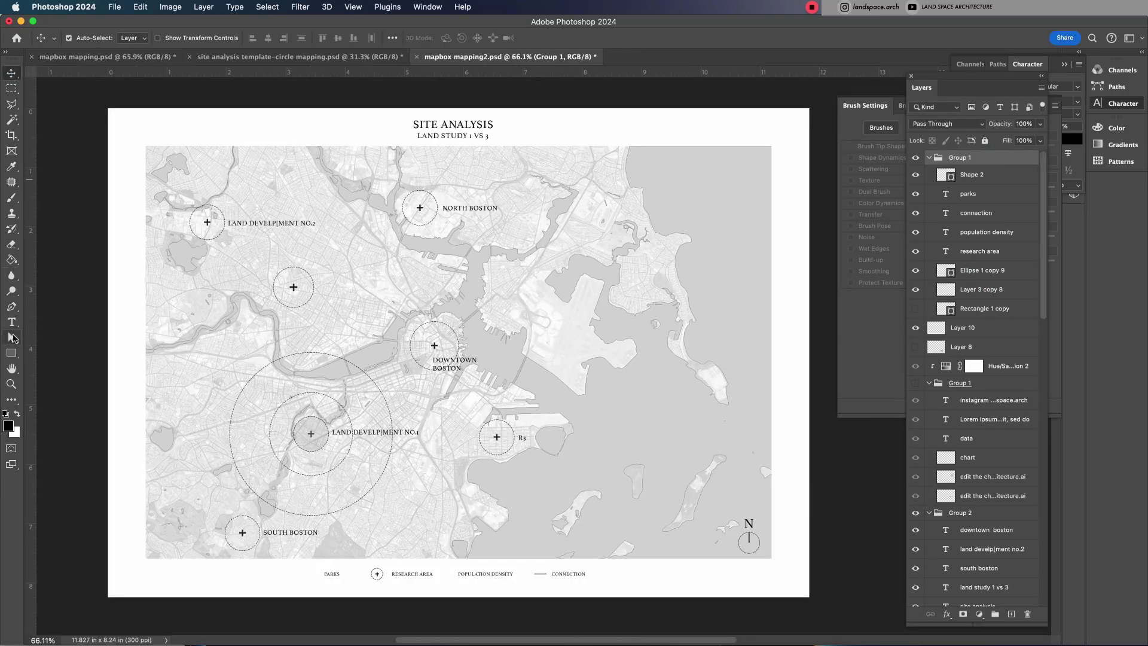
pyautogui.click(12, 353)
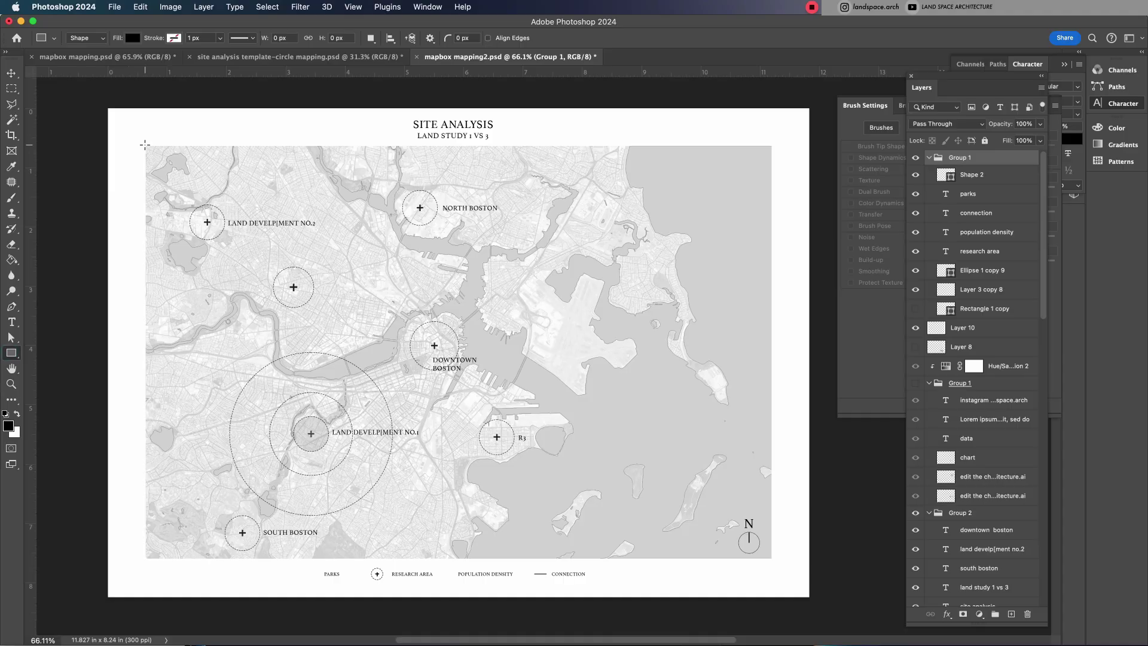
pyautogui.moveTo(145, 145); pyautogui.dragTo(771, 557)
pyautogui.moveTo(158, 351); pyautogui.dragTo(146, 351)
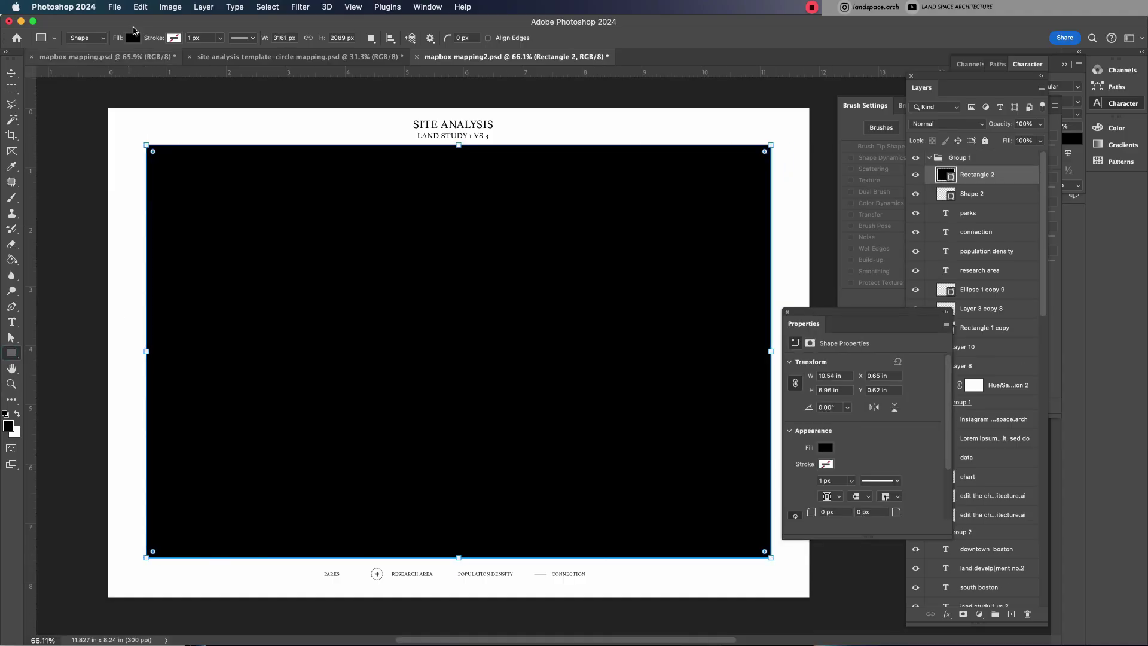
pyautogui.click(131, 39)
pyautogui.click(60, 66)
pyautogui.click(174, 38)
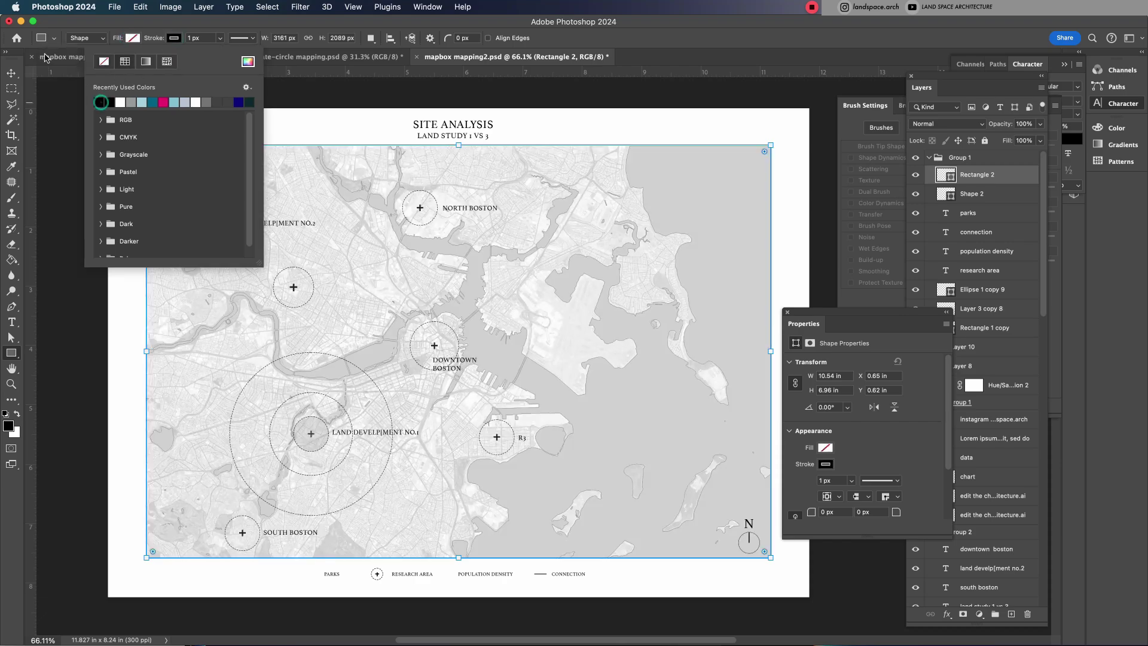
pyautogui.click(10, 73)
pyautogui.click(66, 202)
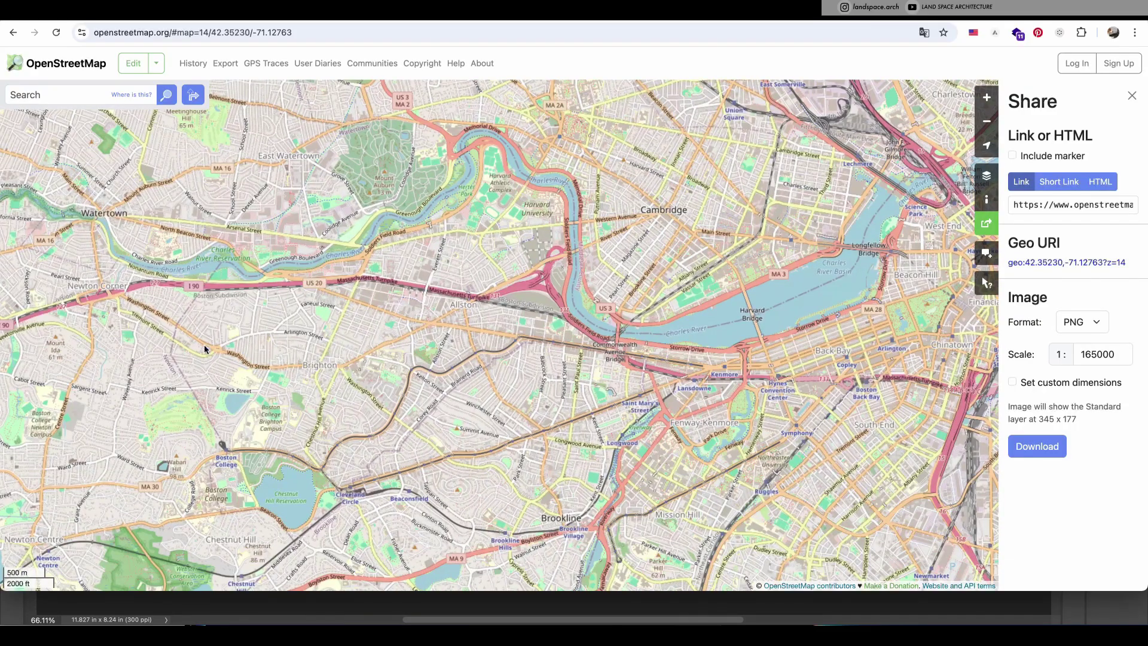
pyautogui.scroll(-3, 207, 347)
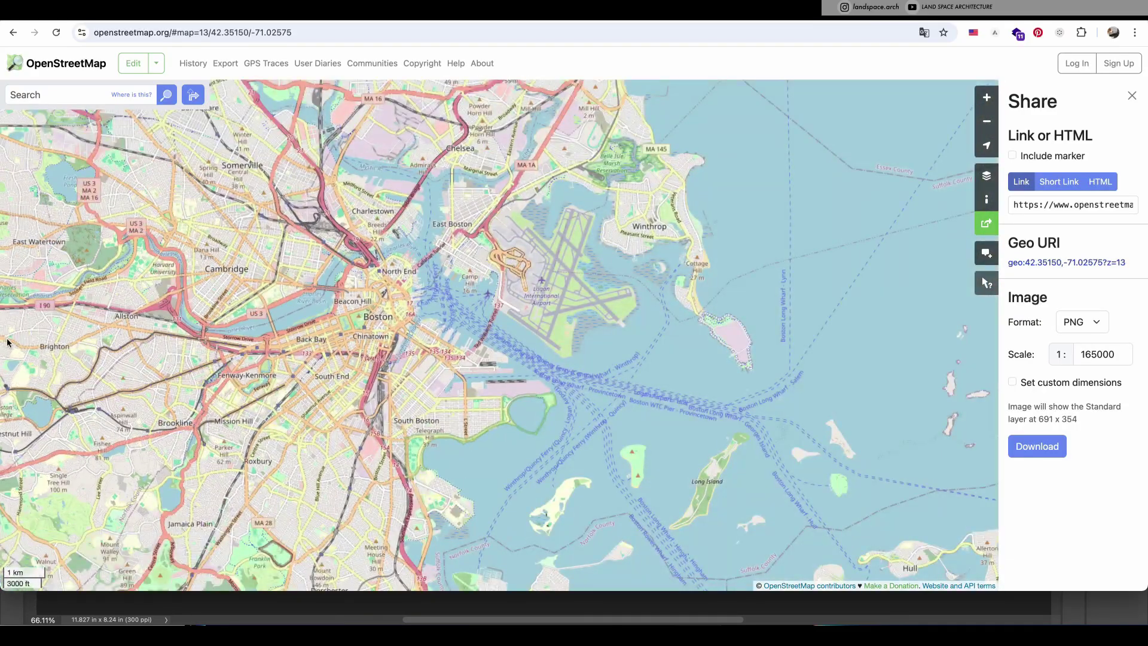
pyautogui.moveTo(75, 307); pyautogui.dragTo(206, 328)
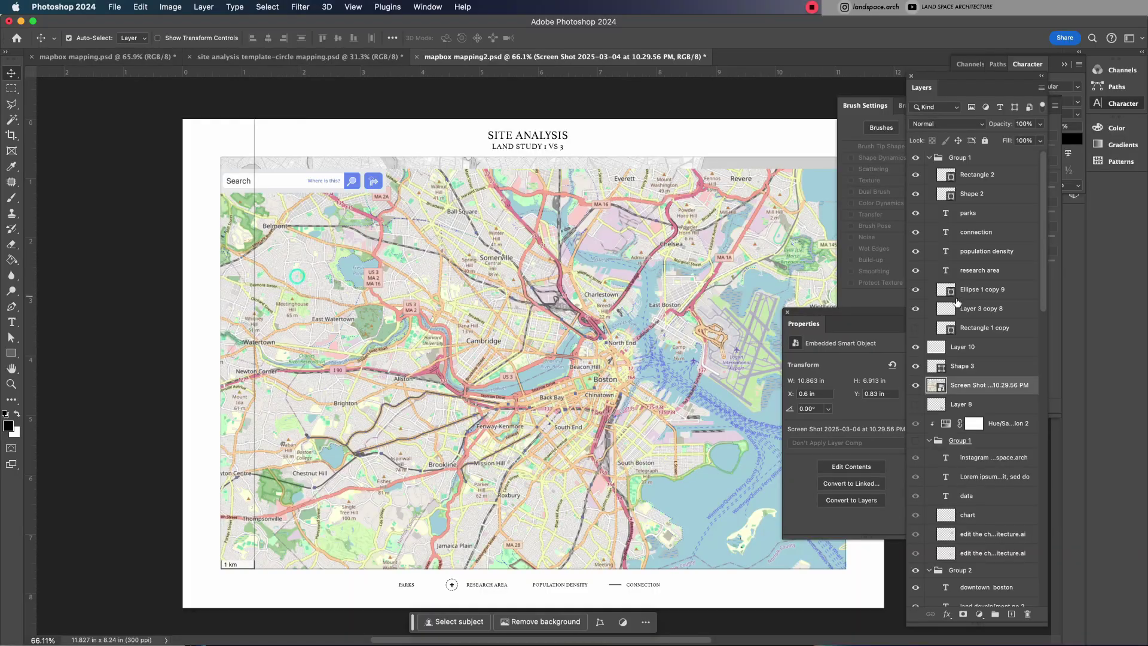
# Step: Hide the OpenStreetMap screenshot and delete a white strip across the top of the page layer
pyautogui.click(917, 387)
pyautogui.hscroll(2, 833, 336)
pyautogui.scroll(-1, 833, 335)
pyautogui.click(959, 350)
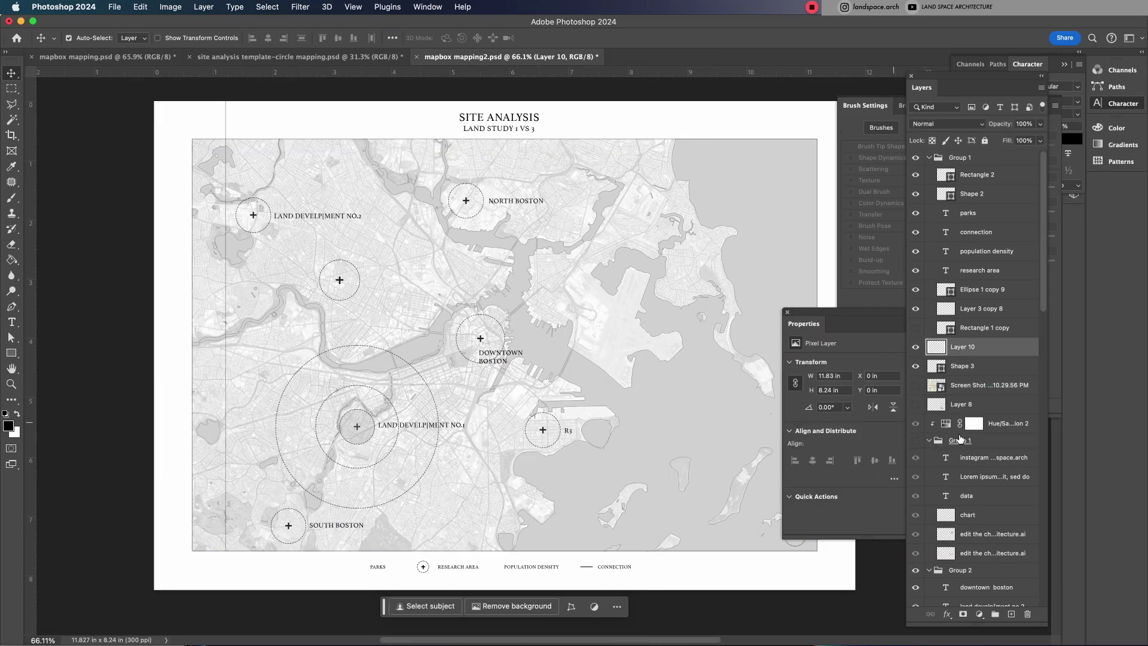
pyautogui.press('m')
pyautogui.scroll(2, 771, 270)
pyautogui.moveTo(834, 132); pyautogui.dragTo(123, 173)
pyautogui.press('Delete')
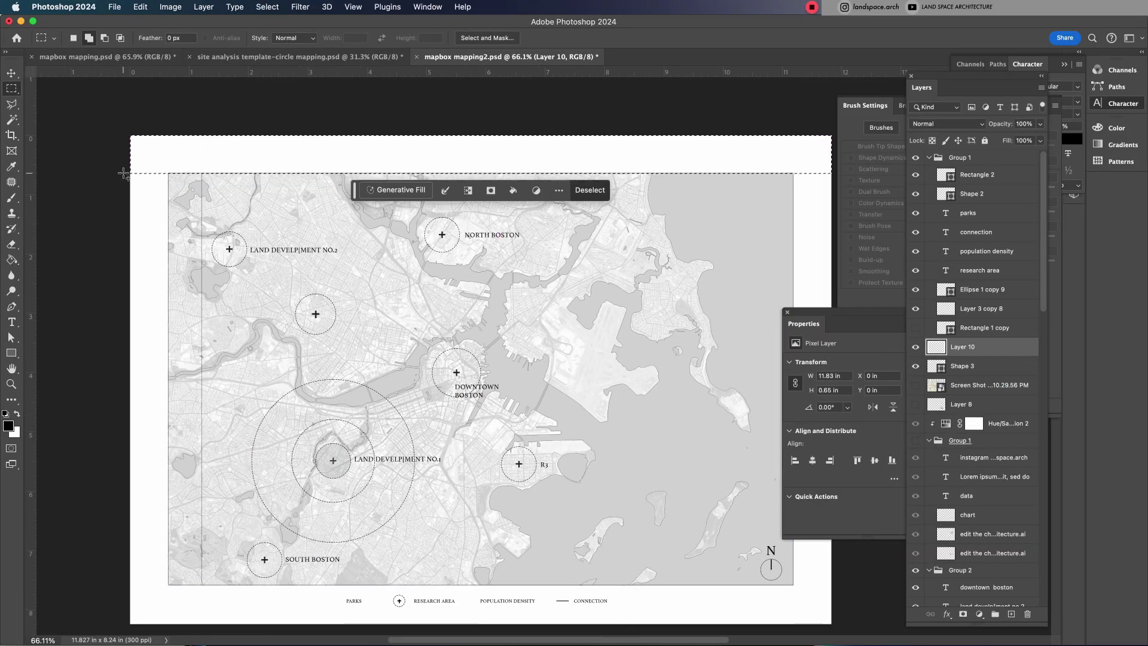
pyautogui.press('super+d')
pyautogui.press('v')
# Step: Move the site analysis title and subtitle layers above the white page layer
pyautogui.scroll(-1, 539, 269)
pyautogui.scroll(3, 243, 282)
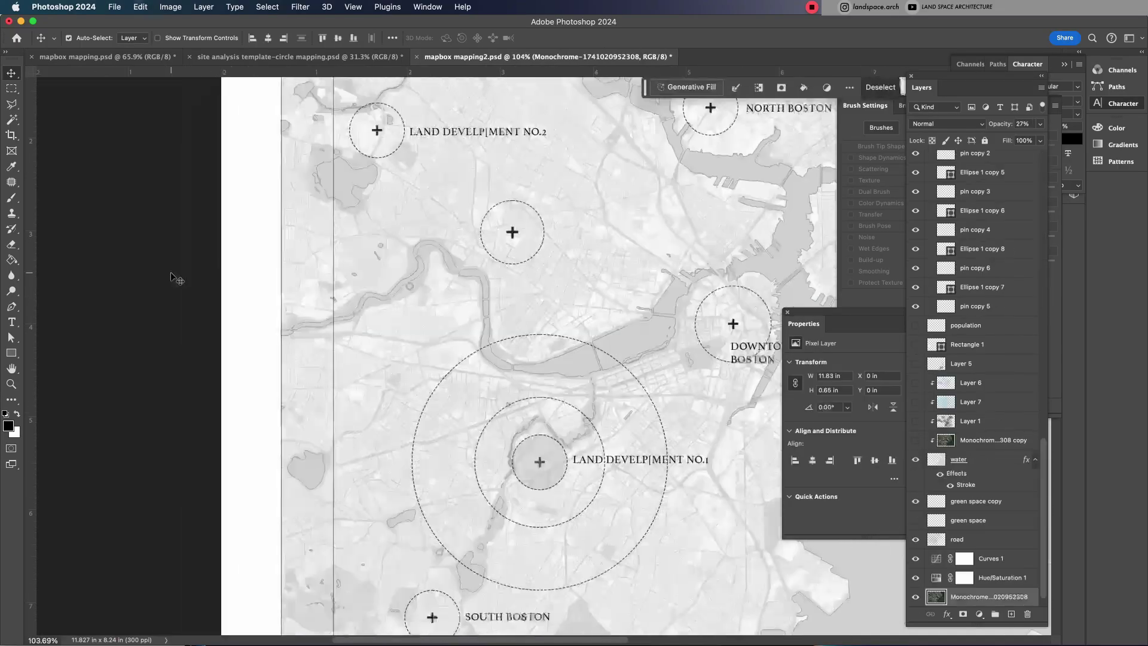
pyautogui.scroll(2, 256, 272)
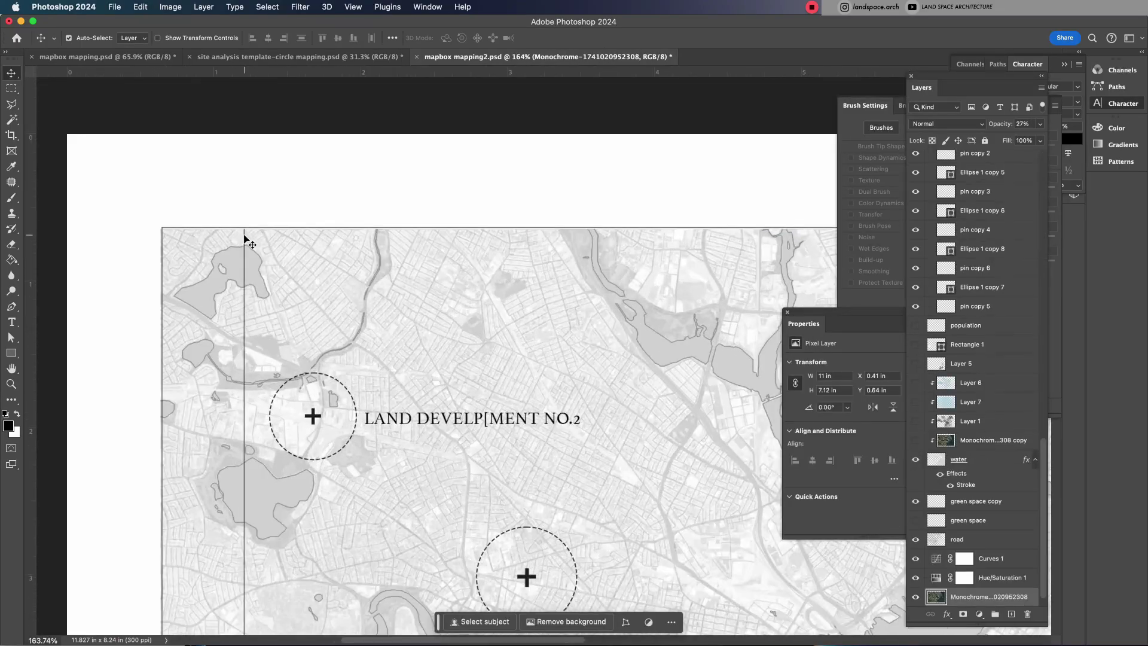
pyautogui.scroll(3, 244, 239)
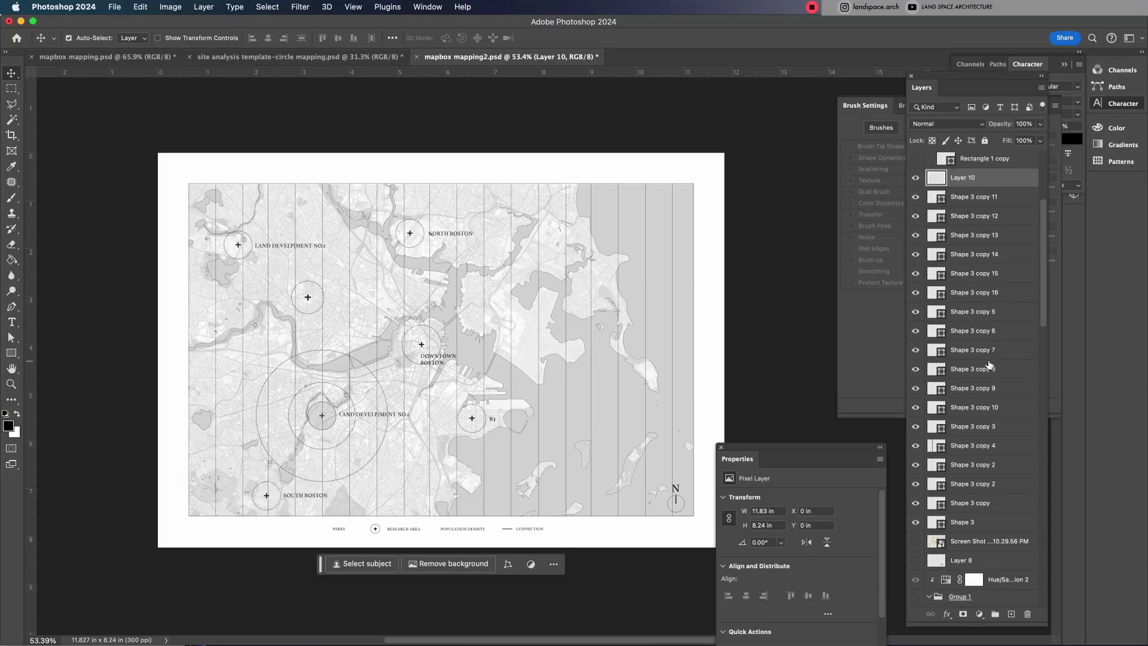
pyautogui.click(916, 251)
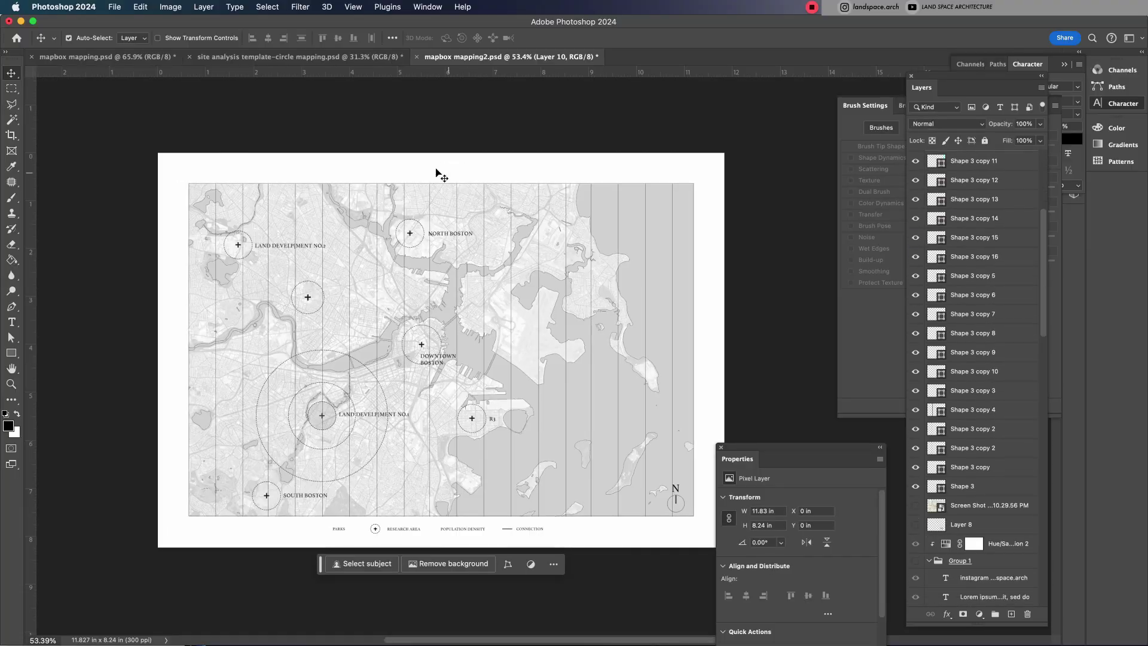
pyautogui.rightClick(436, 173)
pyautogui.click(446, 201)
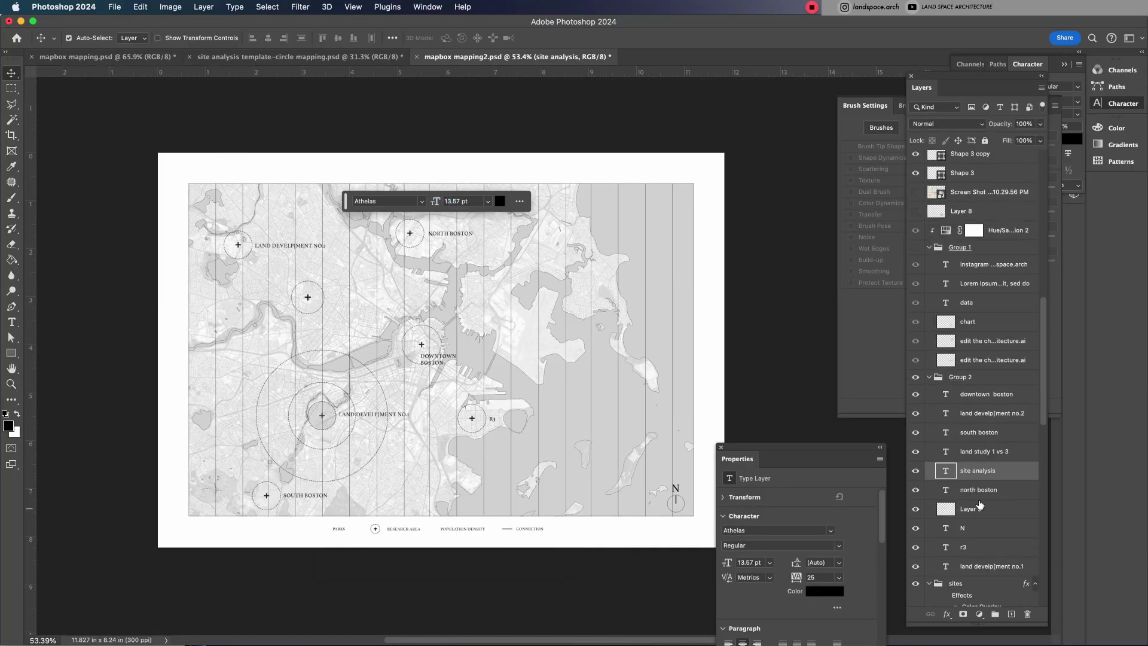
pyautogui.keyDown('shift'); pyautogui.click(993, 453); pyautogui.keyUp('shift')
pyautogui.moveTo(993, 453); pyautogui.dragTo(999, 179)
# Step: Duplicate the vertical grid lines, rotate the copies 90° and stretch them across the map
pyautogui.click(971, 246)
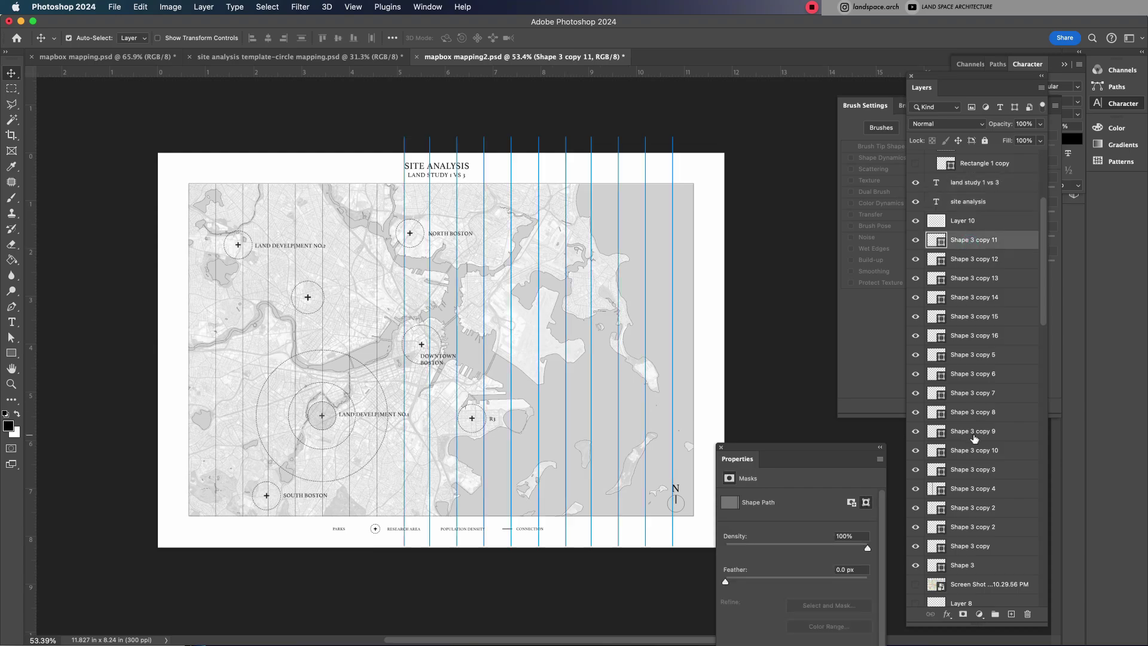
pyautogui.keyDown('shift'); pyautogui.click(977, 450); pyautogui.keyUp('shift')
pyautogui.press('super+j')
pyautogui.press('super+t')
pyautogui.moveTo(687, 541); pyautogui.dragTo(670, 437)
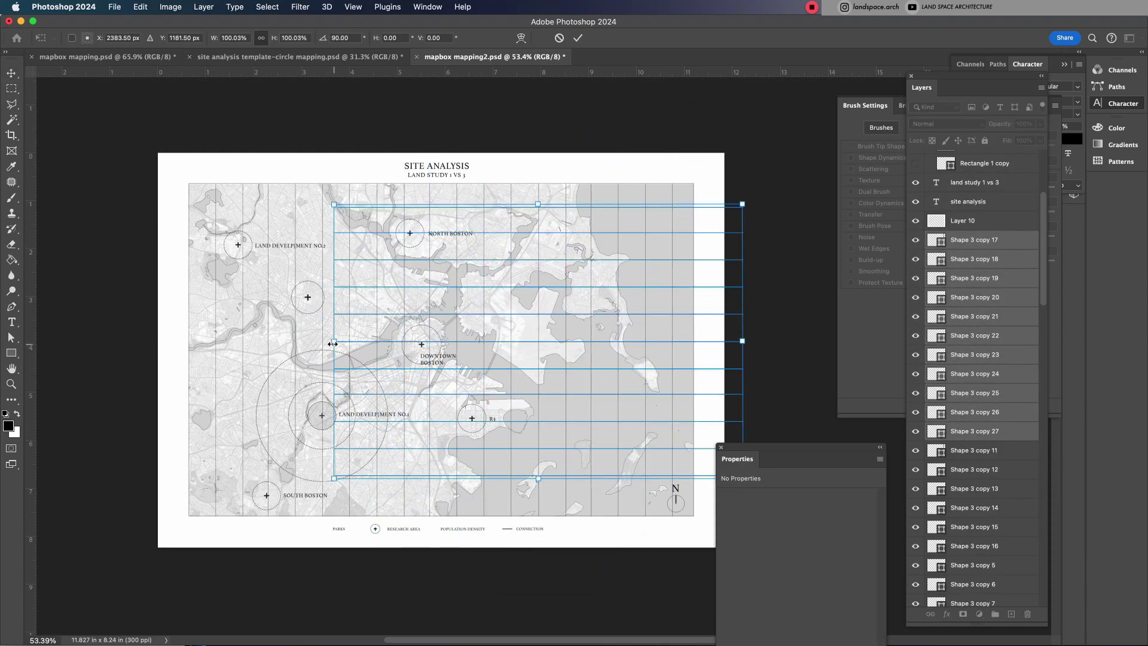
pyautogui.moveTo(333, 342); pyautogui.dragTo(158, 349)
pyautogui.press('Return')
pyautogui.click(756, 264)
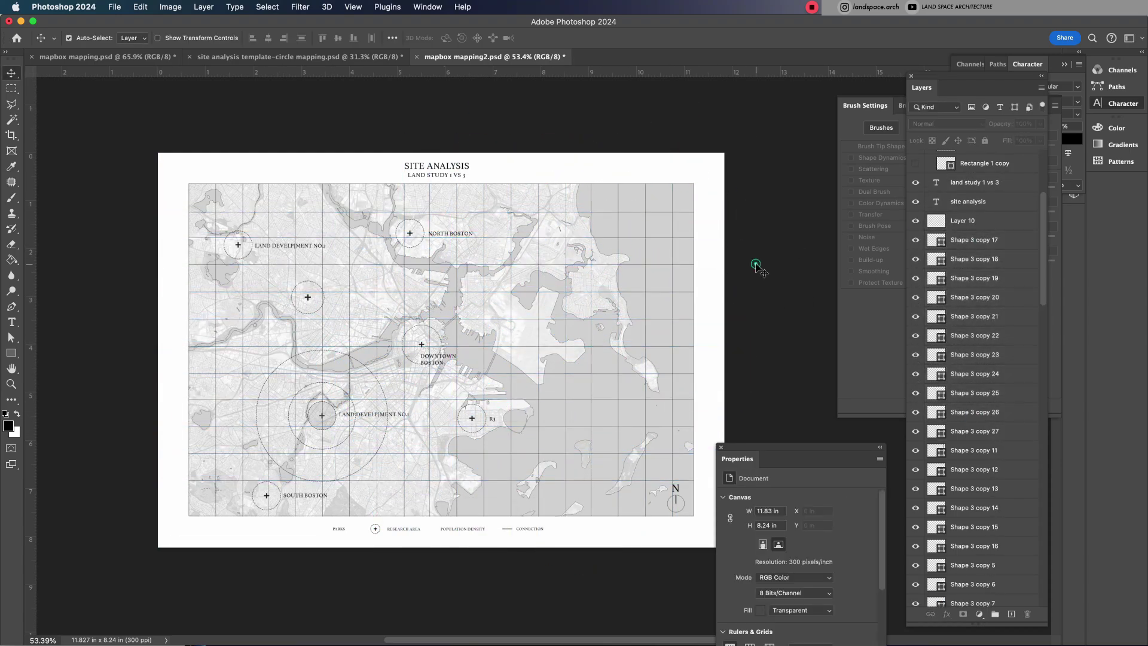
# Step: Group all grid line layers into Group 3 and lower its opacity to a faint overlay
pyautogui.scroll(-1, 756, 264)
pyautogui.click(1007, 242)
pyautogui.scroll(-10, 1008, 243)
pyautogui.keyDown('shift'); pyautogui.click(980, 433); pyautogui.keyUp('shift')
pyautogui.press('super+g')
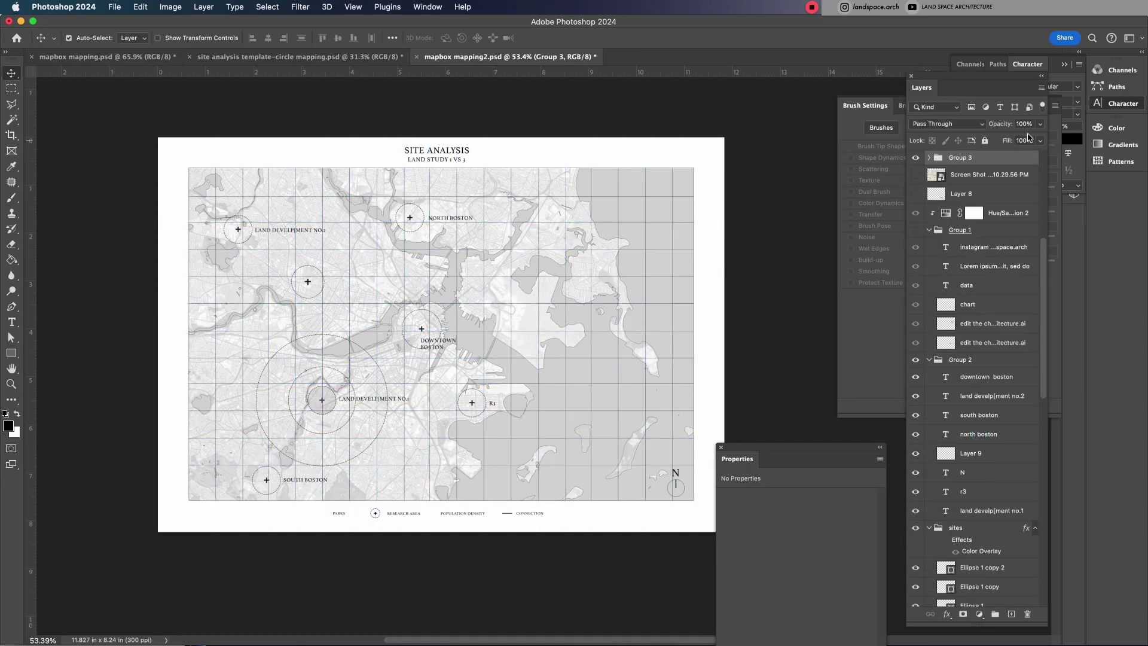
pyautogui.moveTo(1041, 124); pyautogui.dragTo(1008, 141)
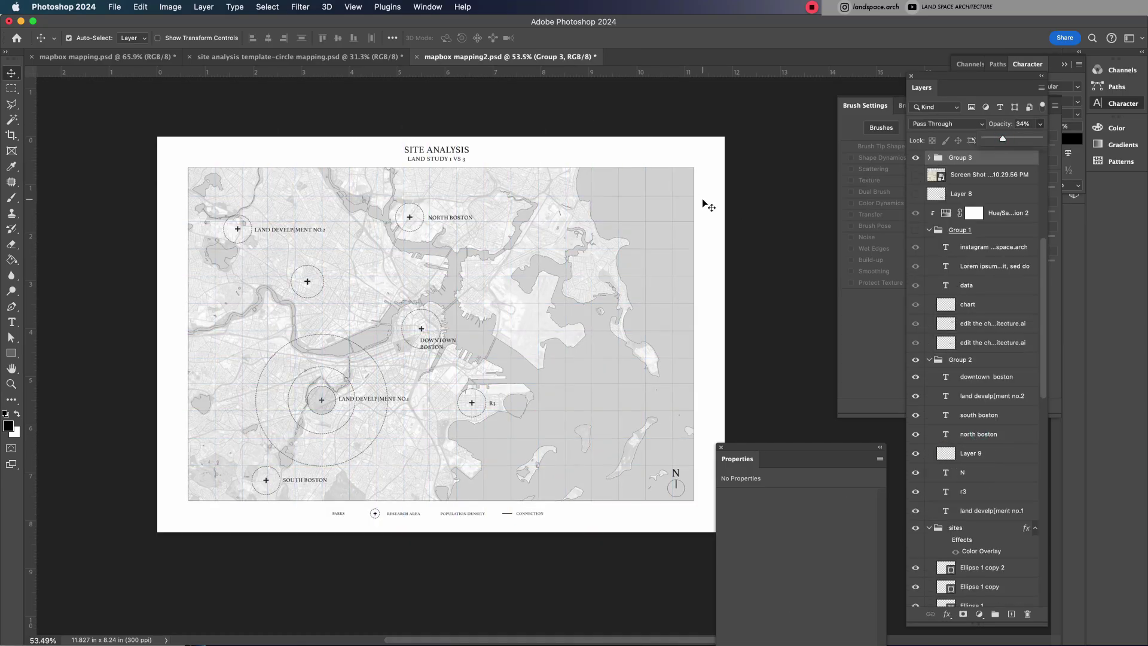
pyautogui.scroll(1, 705, 202)
pyautogui.scroll(2, 515, 274)
pyautogui.scroll(-3, 515, 274)
pyautogui.moveTo(515, 274); pyautogui.dragTo(207, 186)
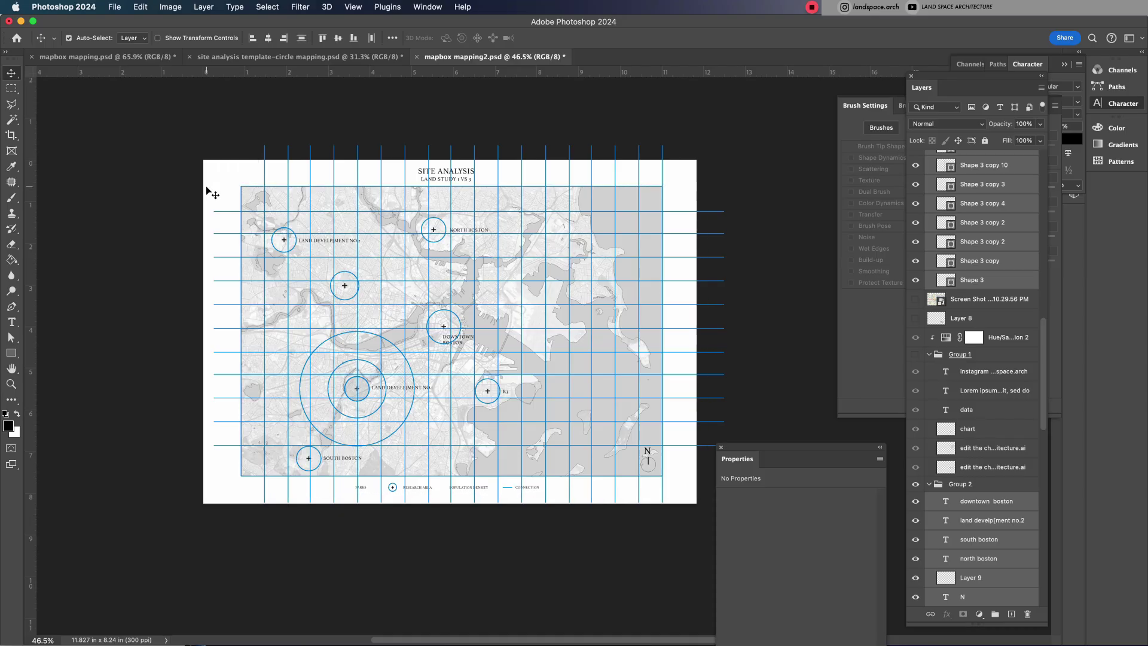
pyautogui.press('Left')
pyautogui.press('Left')
pyautogui.press('Left')
pyautogui.press('Left')
pyautogui.press('Left')
pyautogui.press('Left')
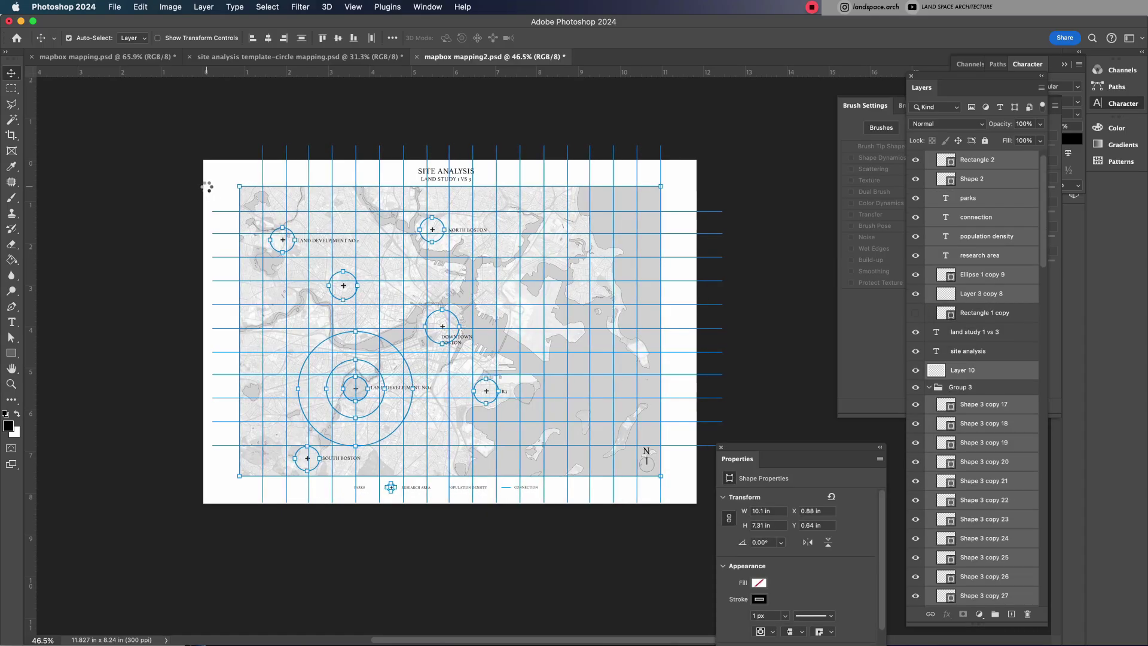
# Step: Paint light-blue watercolour strokes along the rivers, then open Hue/Saturation to shift the hue to +94
pyautogui.click(284, 110)
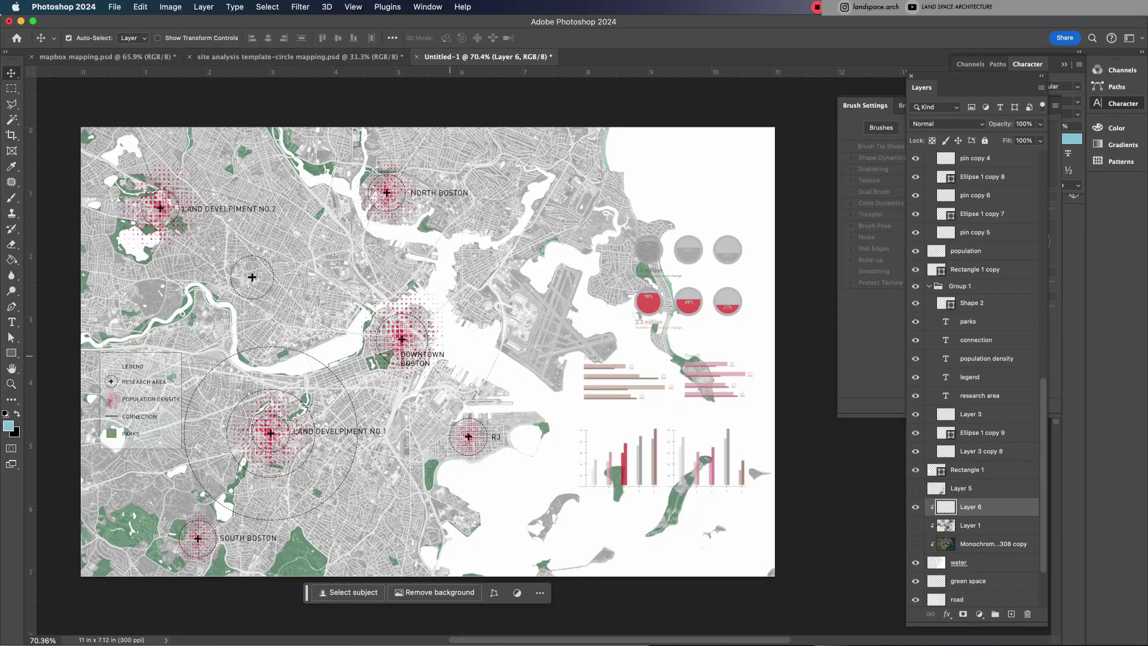
pyautogui.press('b')
pyautogui.moveTo(445, 349)
pyautogui.mouseDown()
pyautogui.moveTo(385, 357)
pyautogui.moveTo(120, 338)
pyautogui.mouseUp()
pyautogui.moveTo(330, 192); pyautogui.dragTo(413, 239)
pyautogui.moveTo(363, 164); pyautogui.dragTo(448, 251)
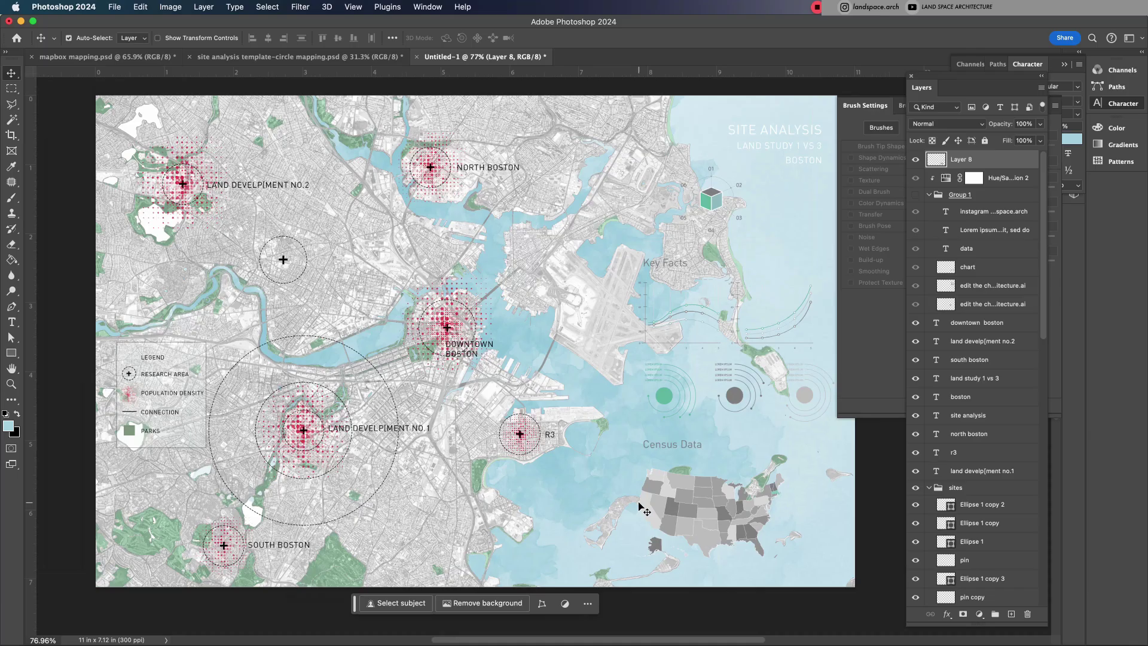
pyautogui.hotkey('ctrl', 'u')
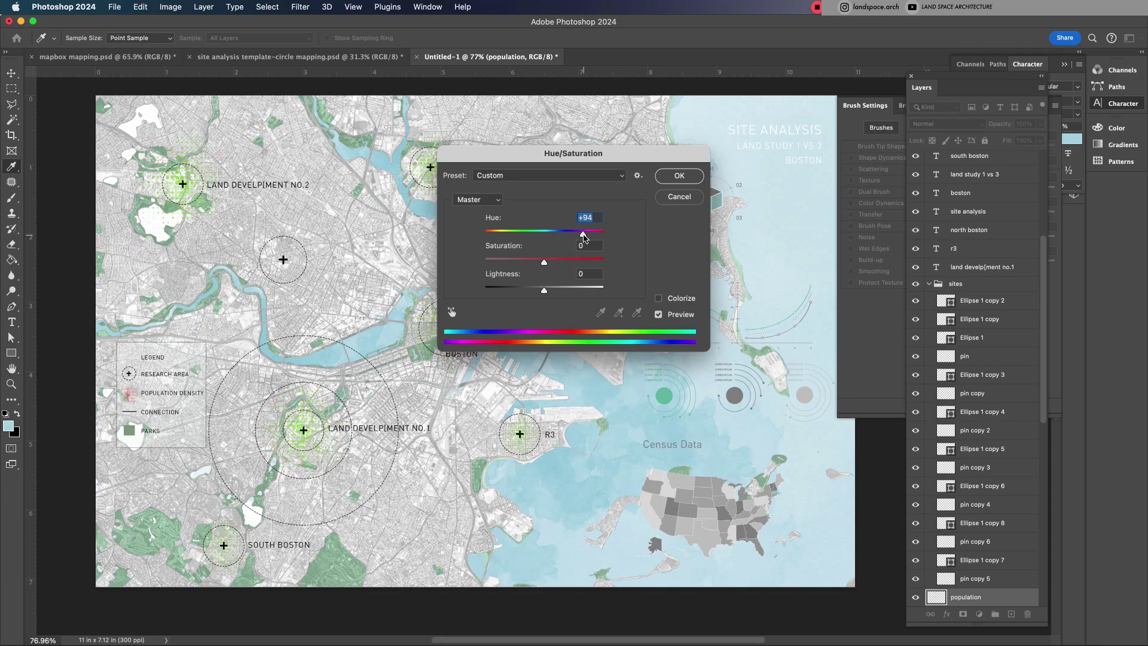